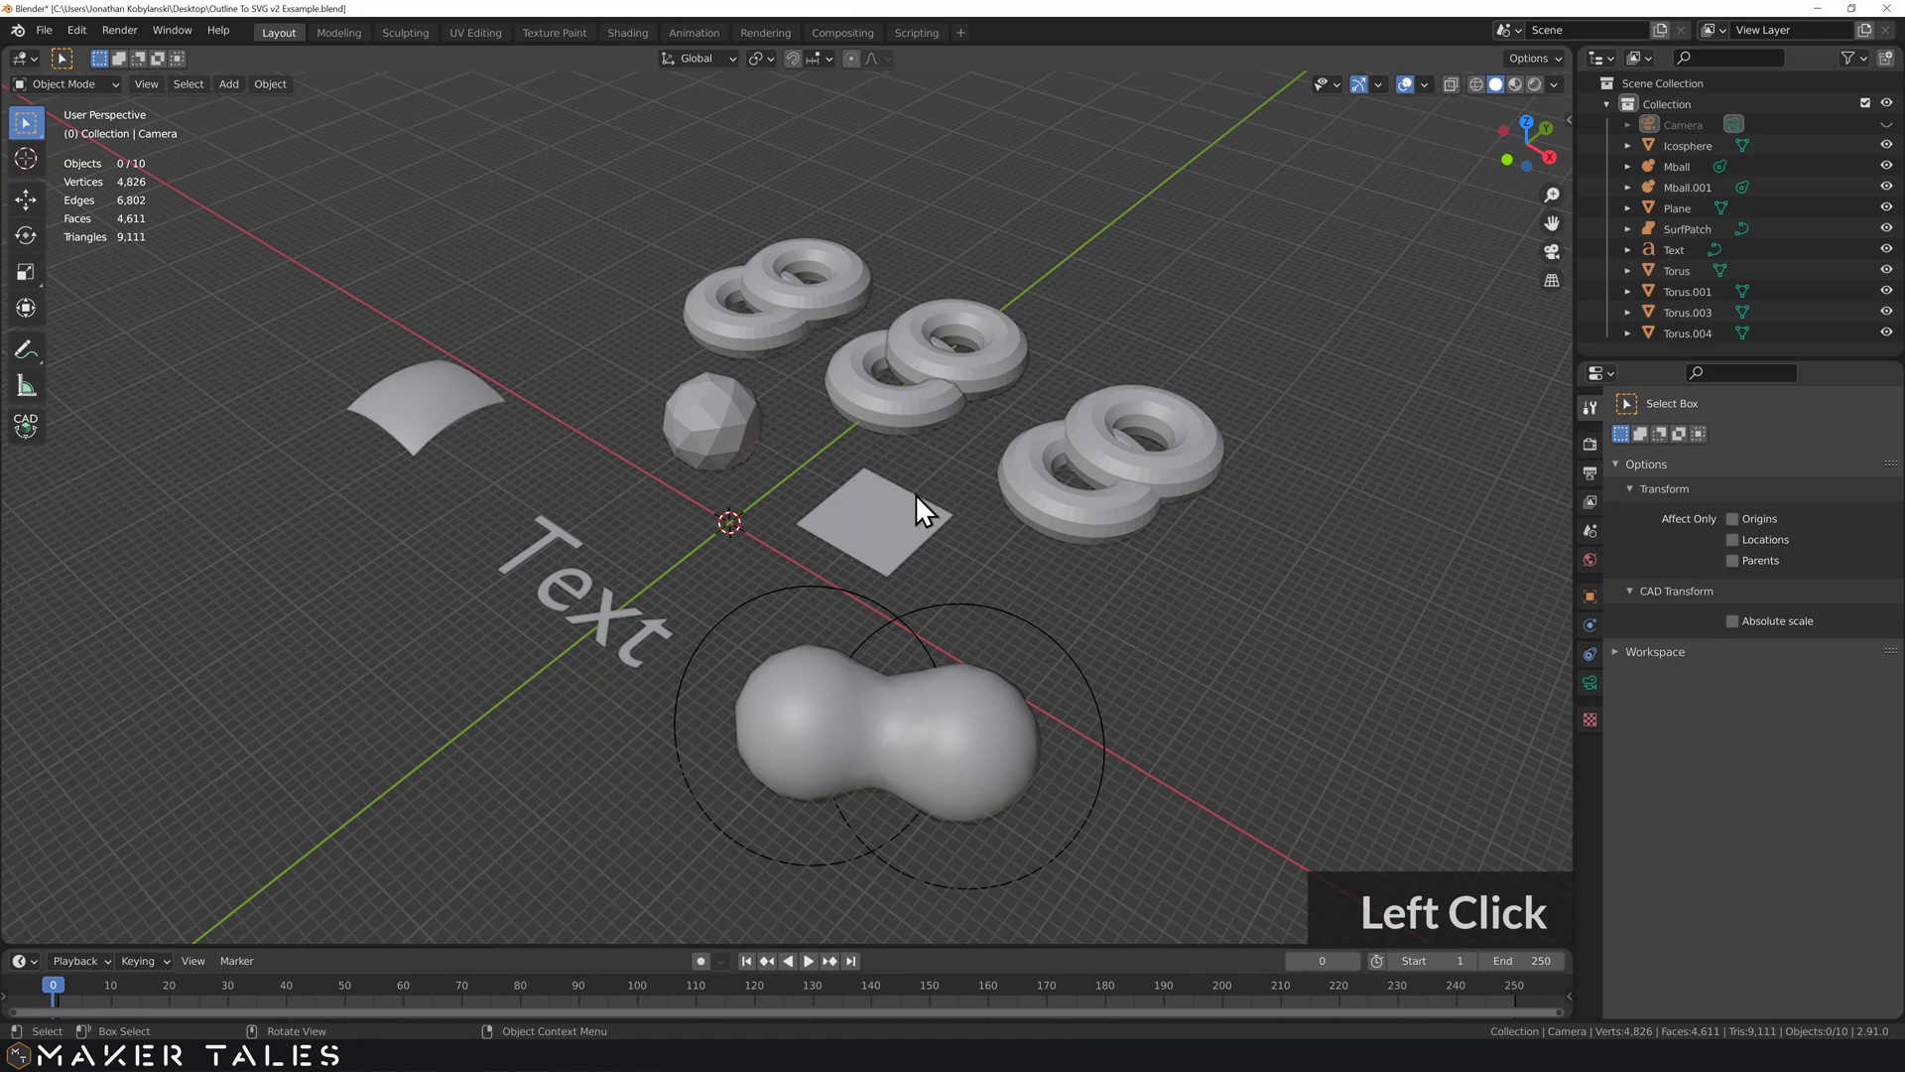
Orbit the scene and open Preferences on the Add-ons page
middle_drag(914, 496, 879, 533)
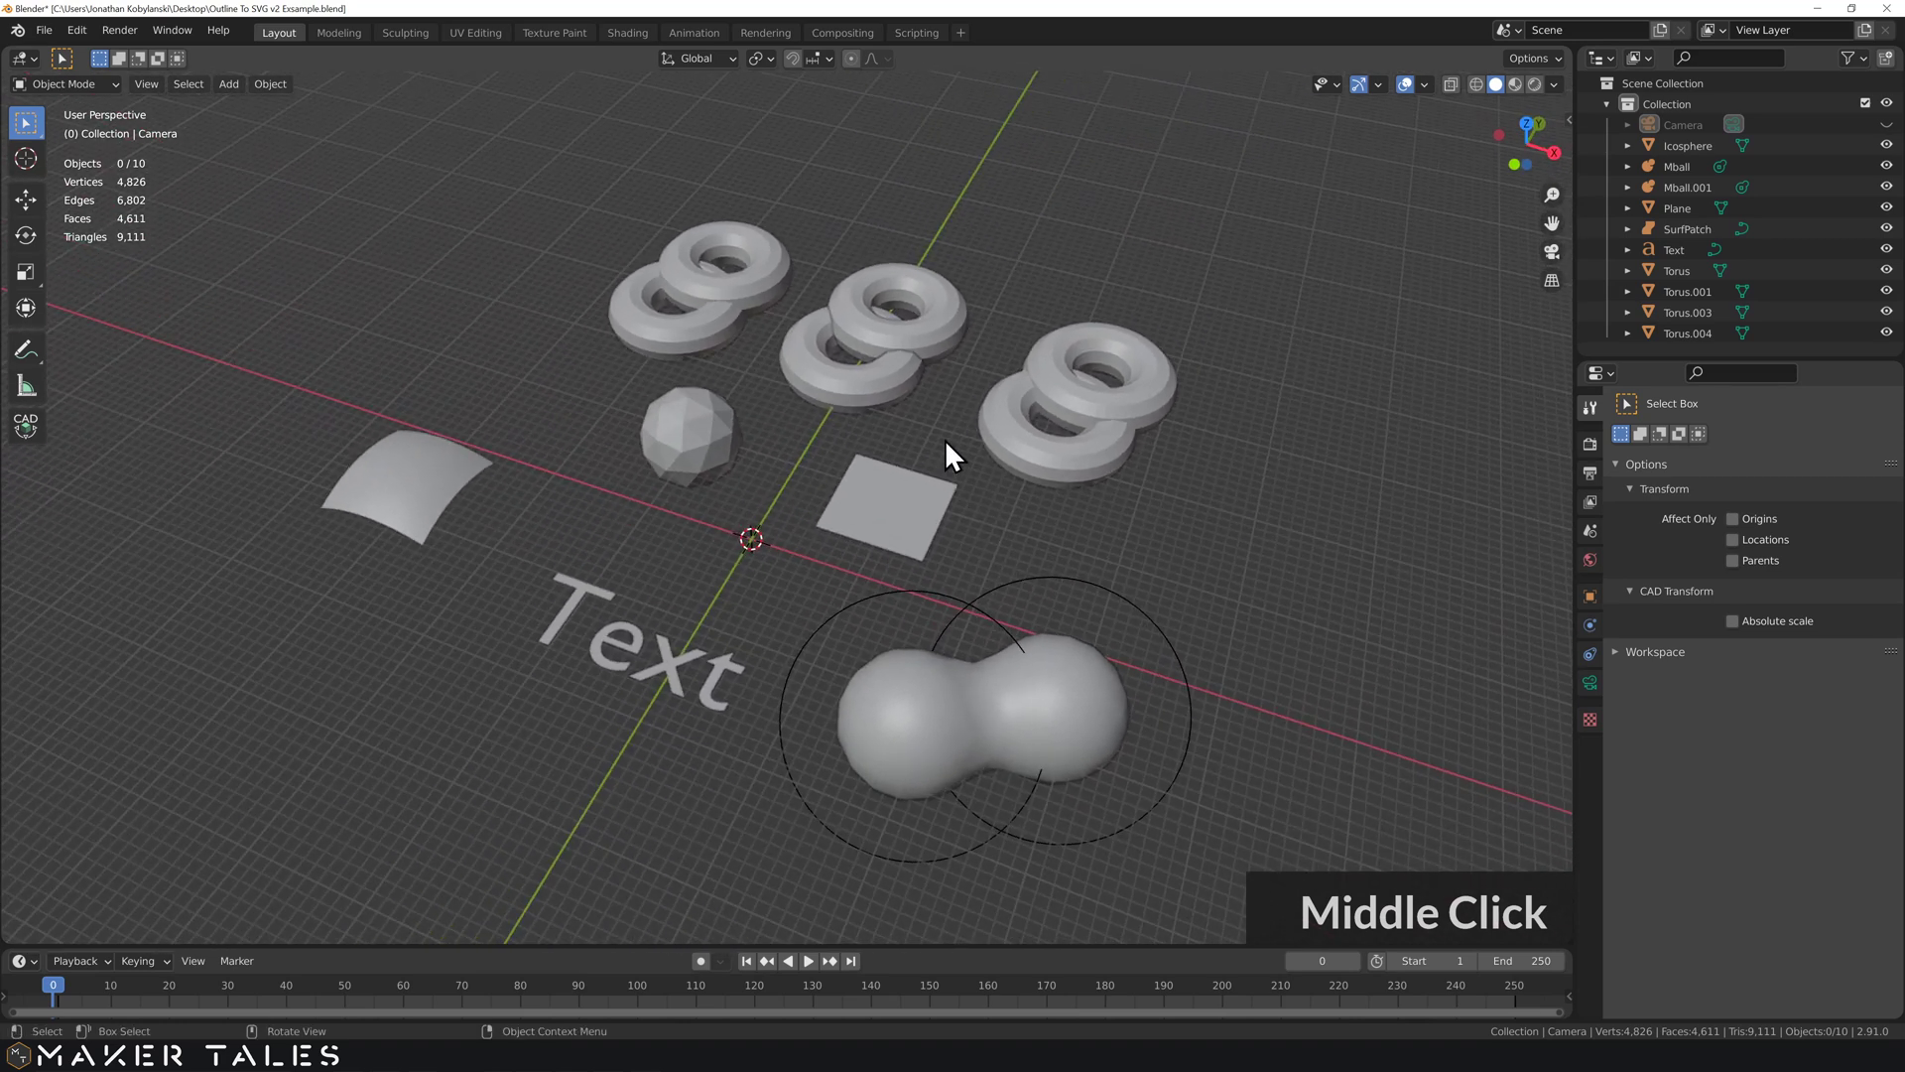
mouse_move(948, 423)
middle_down()
mouse_move(913, 395)
mouse_move(885, 418)
mouse_move(946, 414)
middle_up()
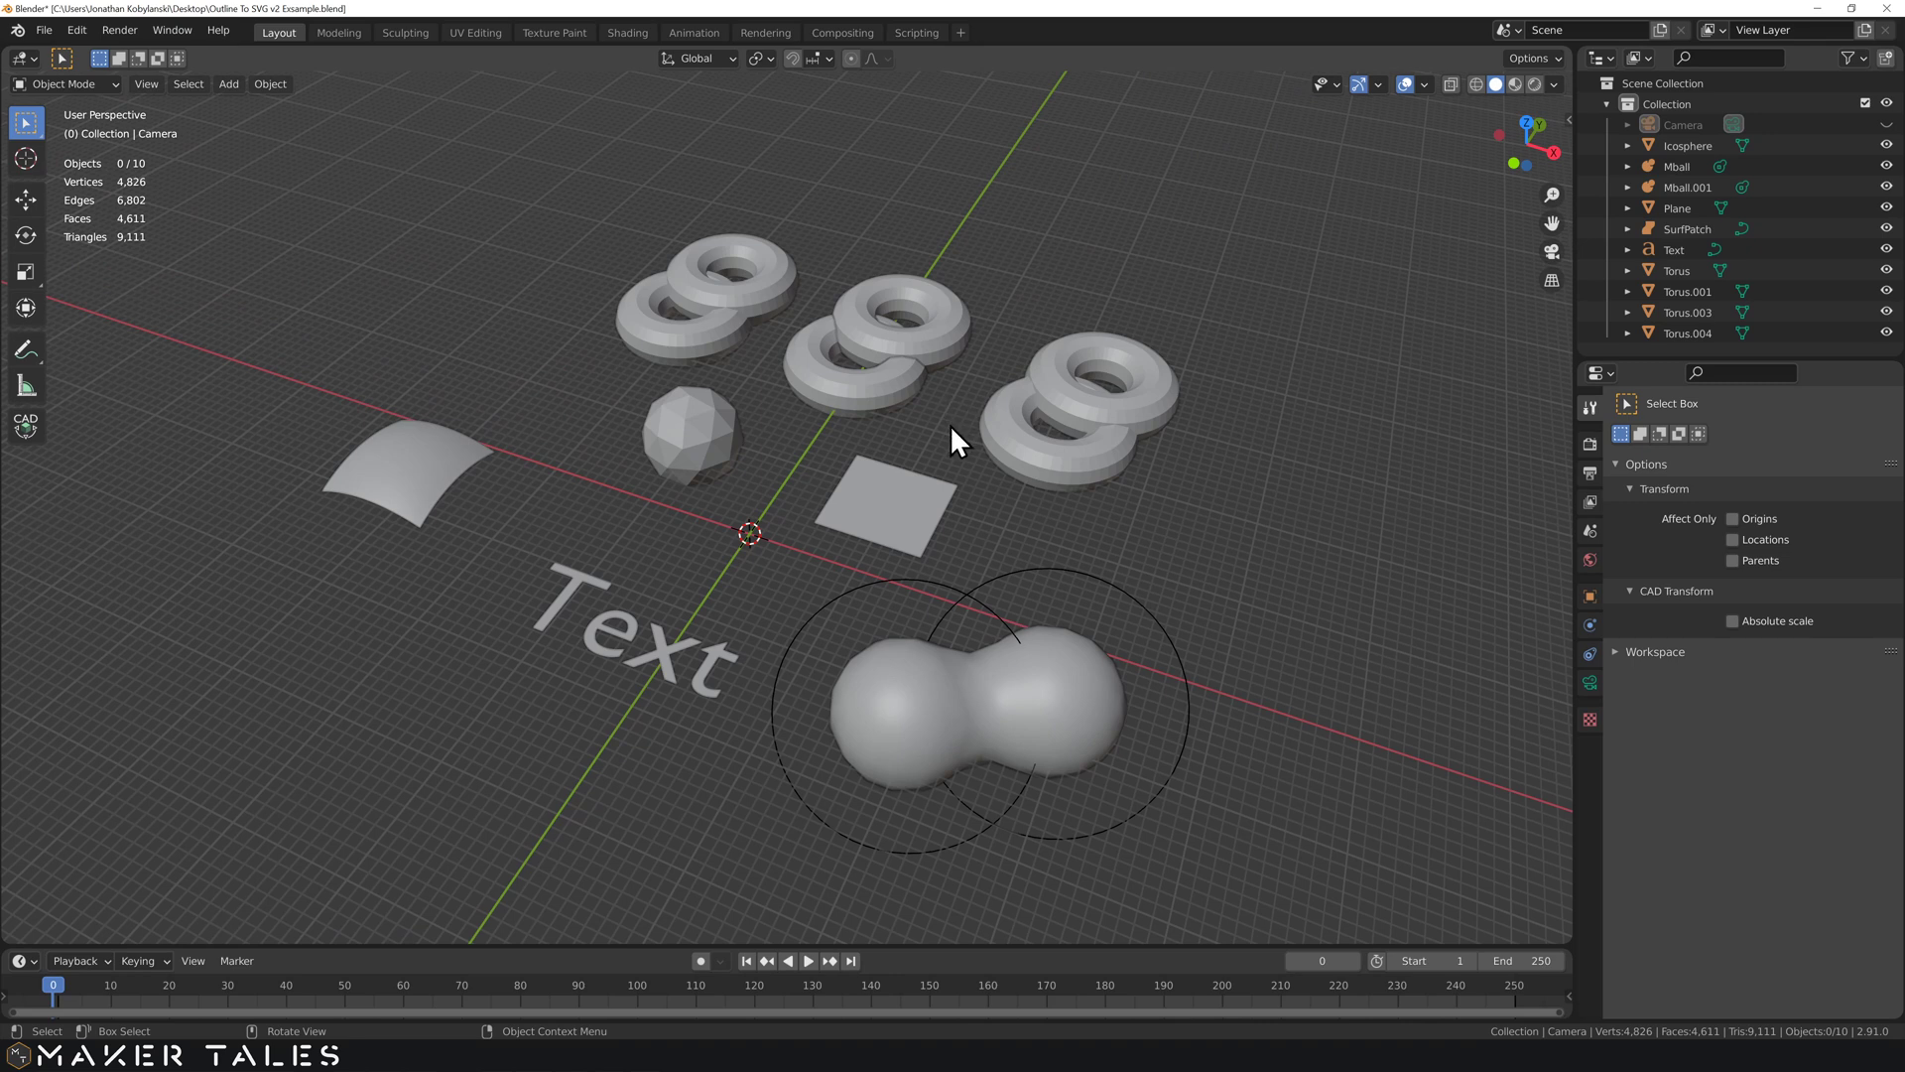
mouse_move(950, 429)
middle_down()
mouse_move(920, 397)
mouse_move(903, 441)
mouse_move(933, 438)
middle_up()
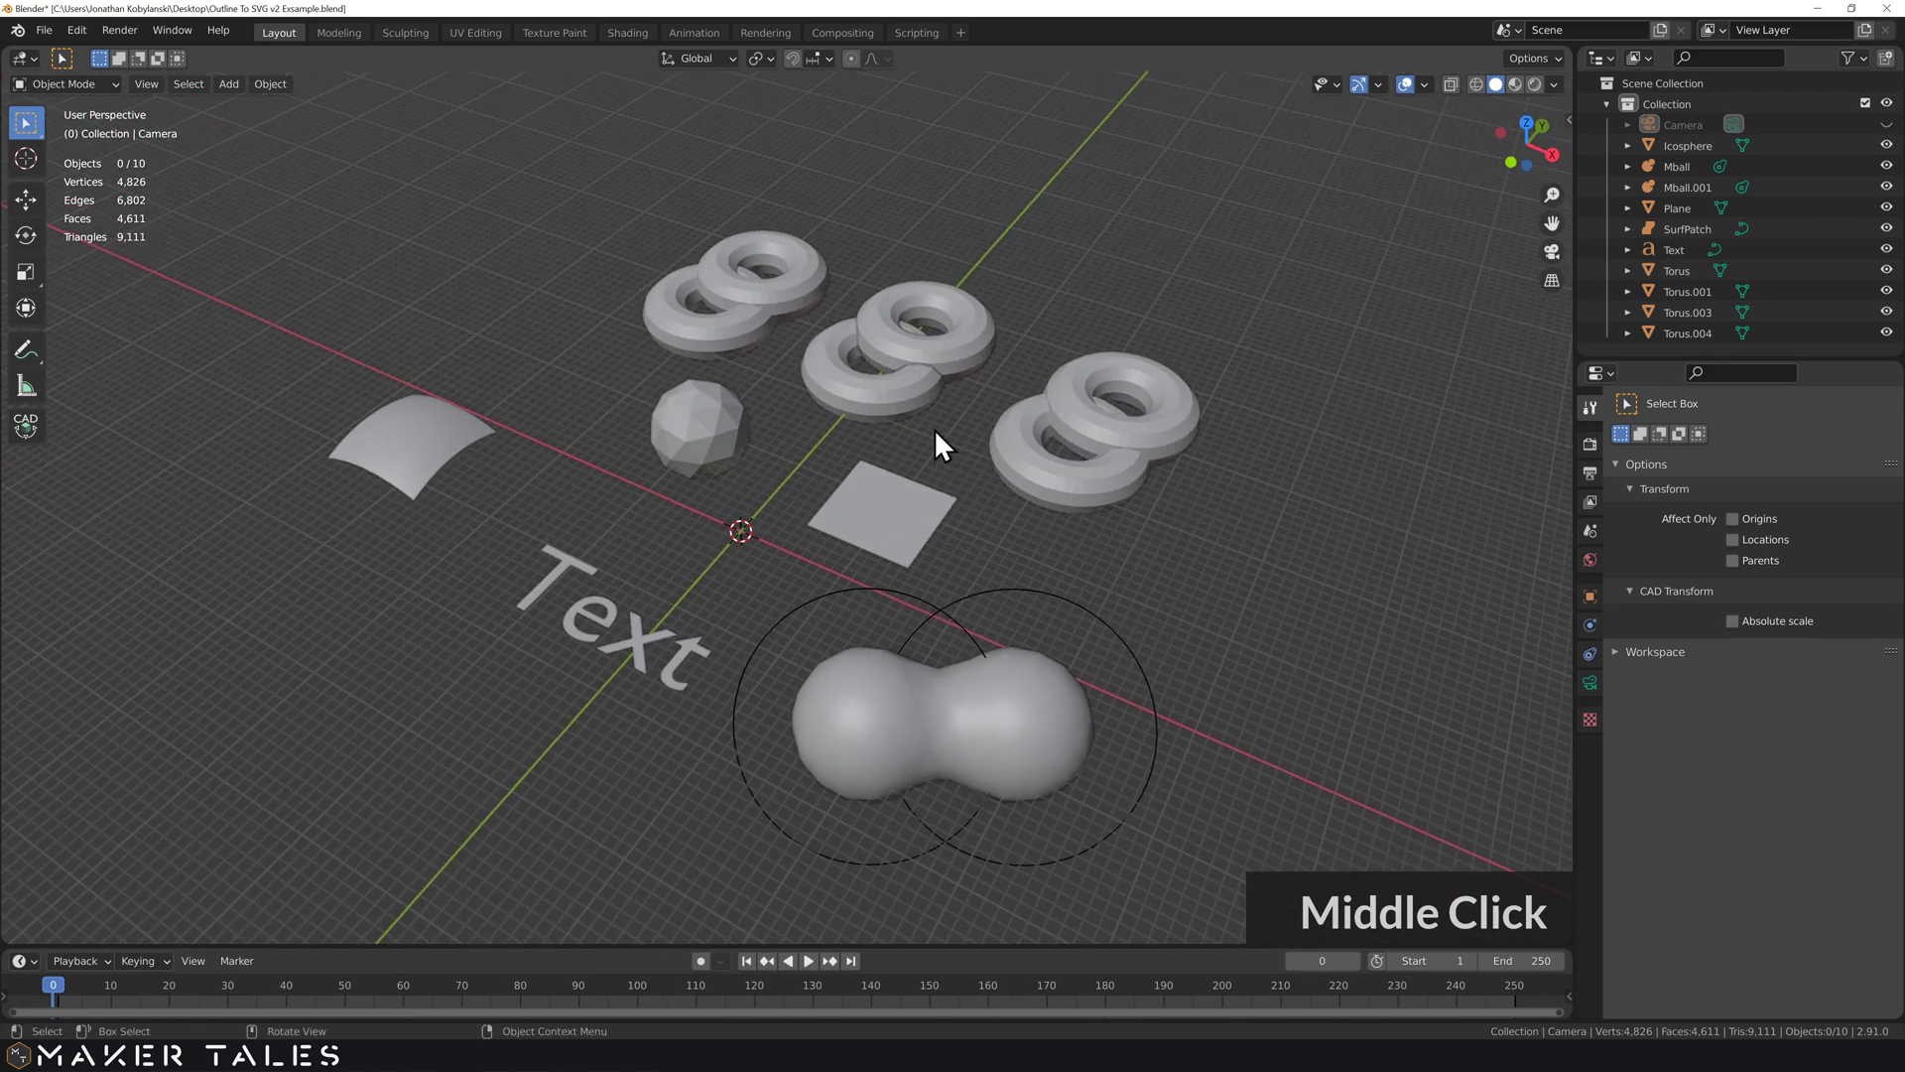
click(80, 30)
click(113, 313)
click(79, 30)
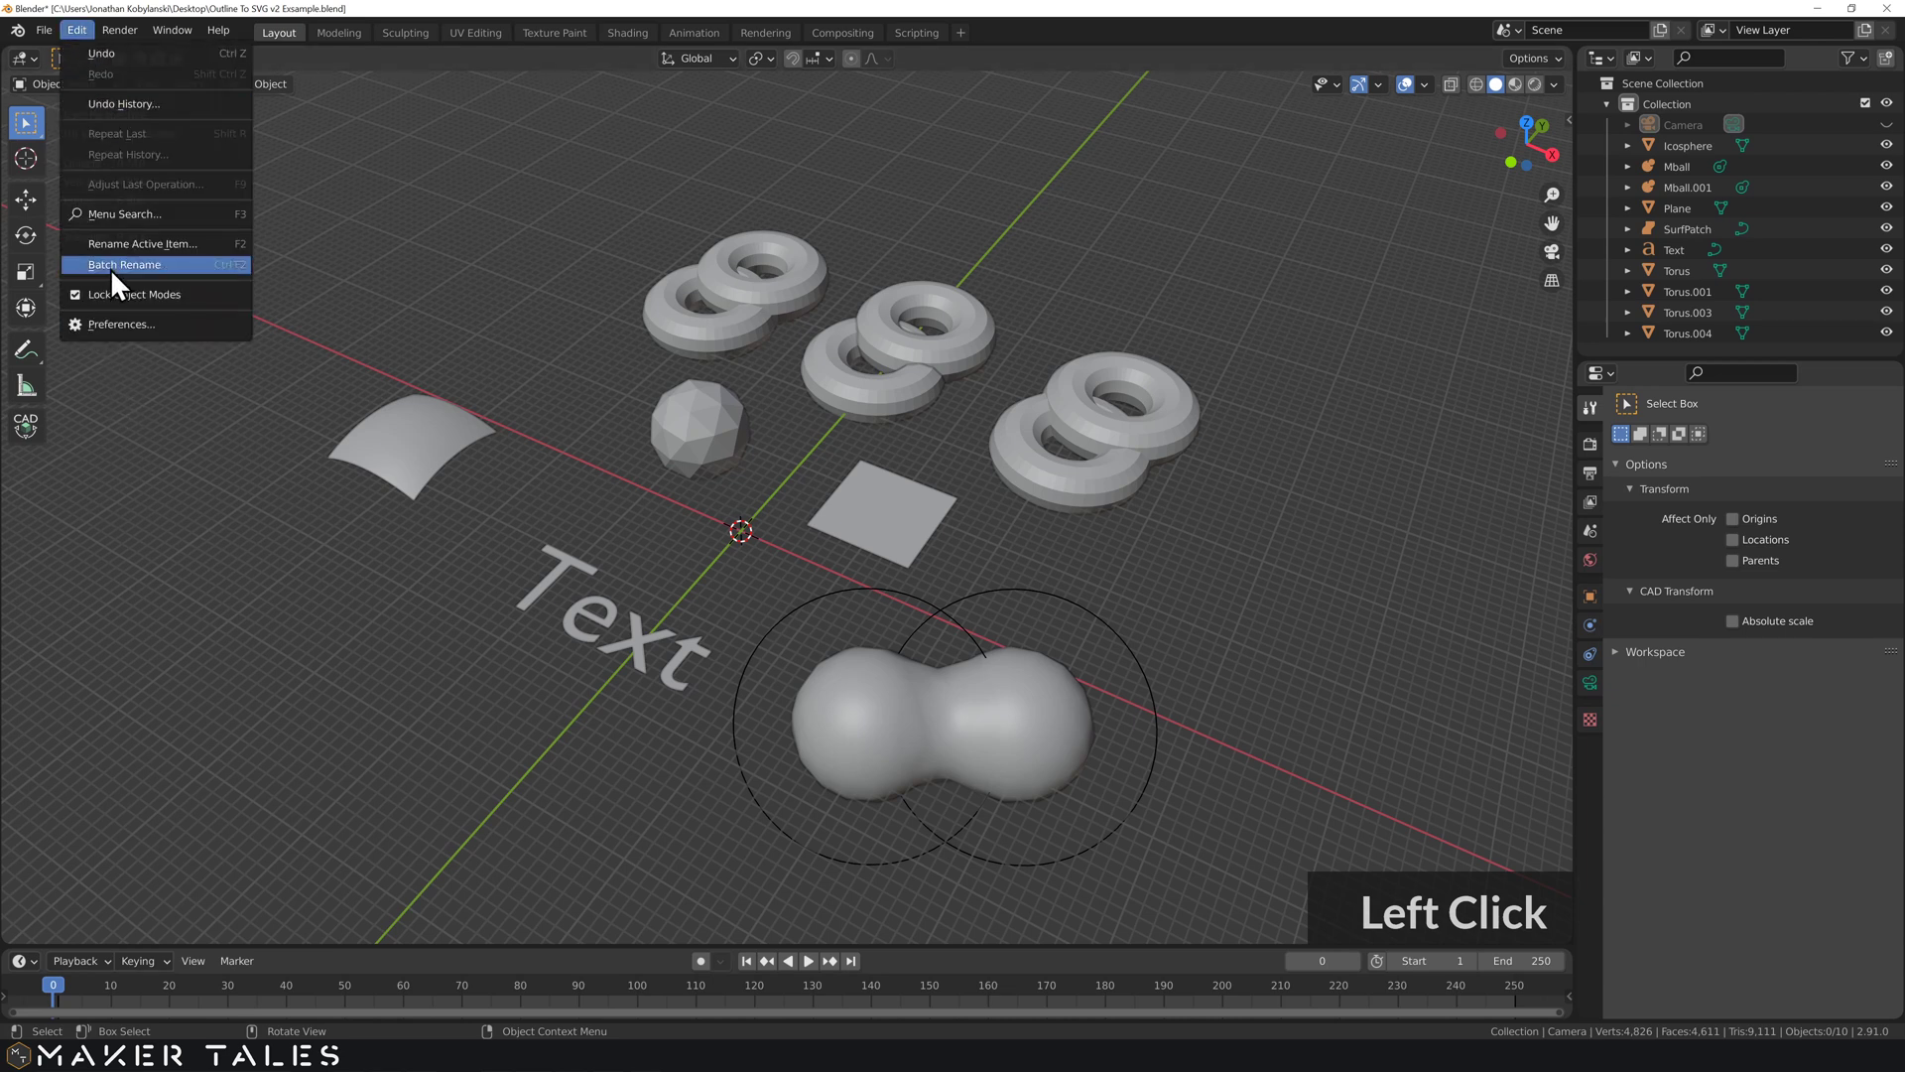
click(108, 318)
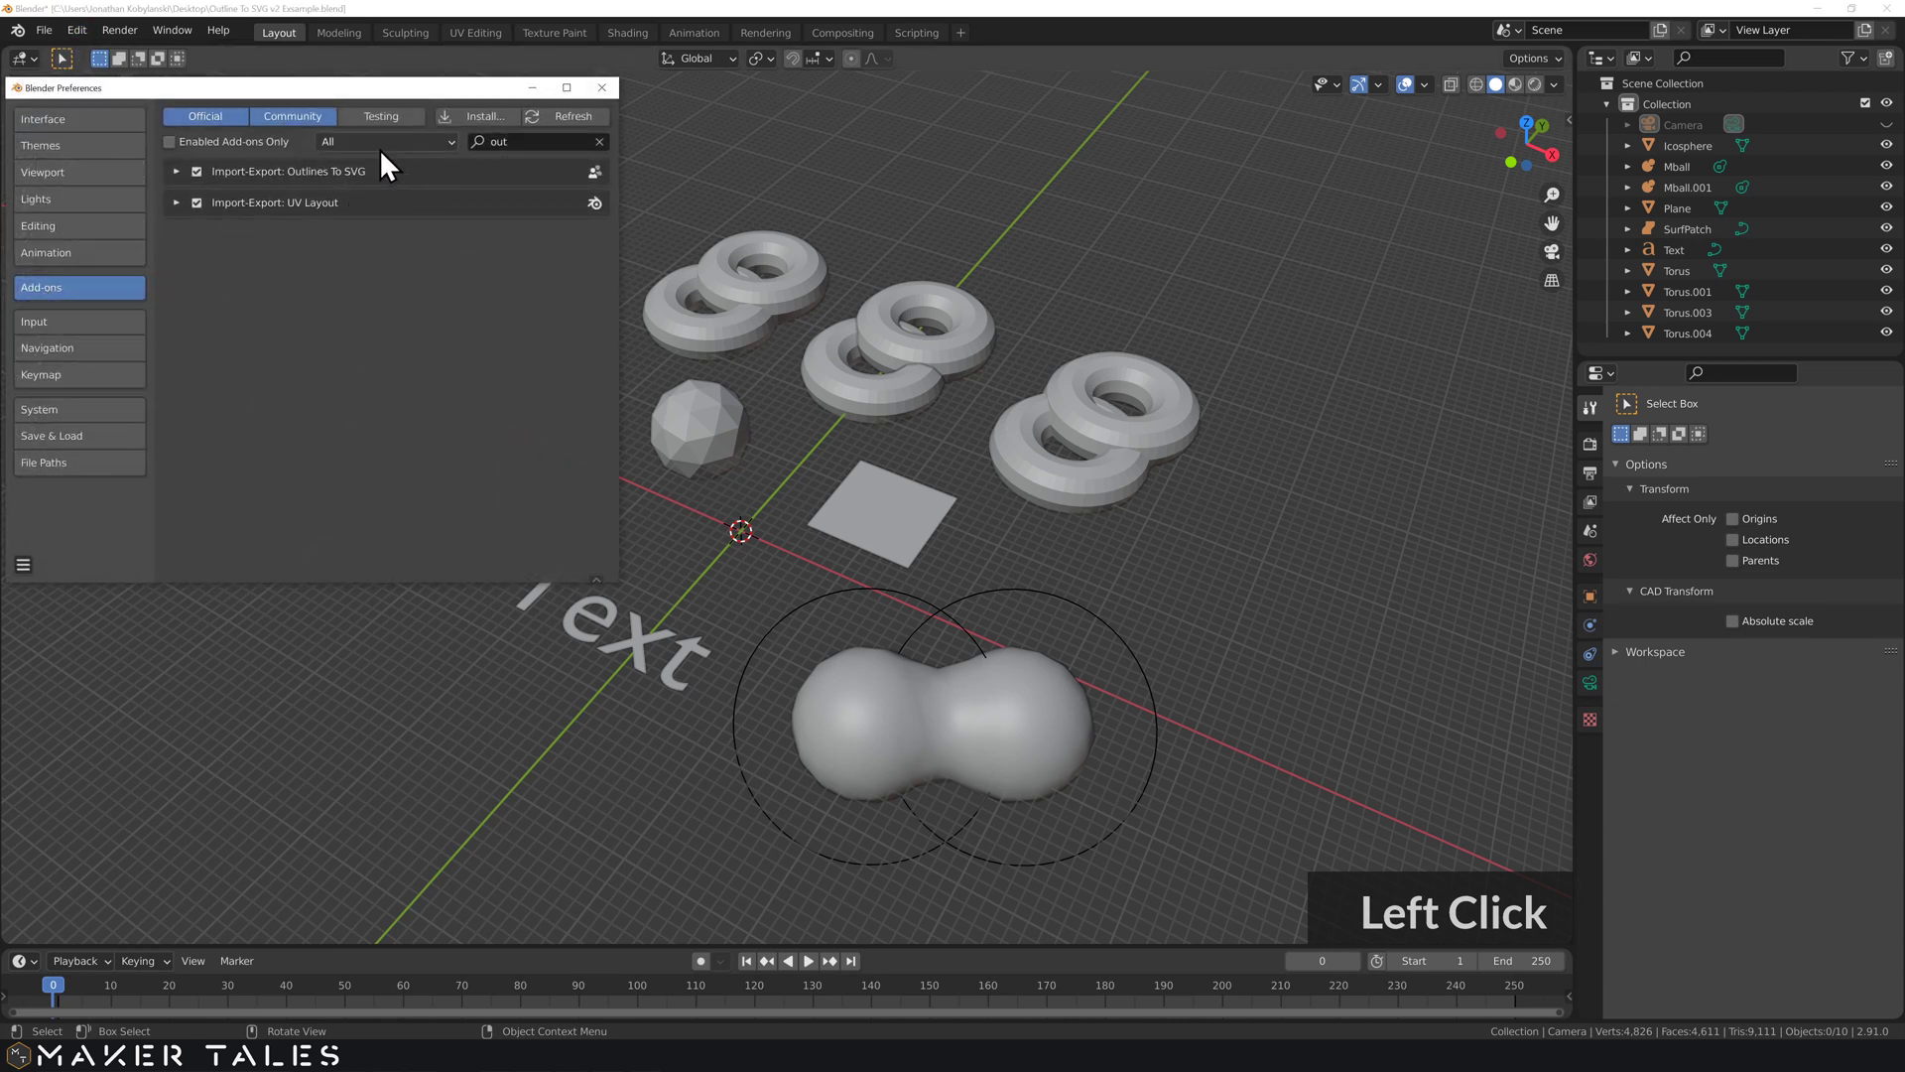
Inspect the Outlines To SVG add-on details, toggle it off and on, and close Preferences
click(196, 171)
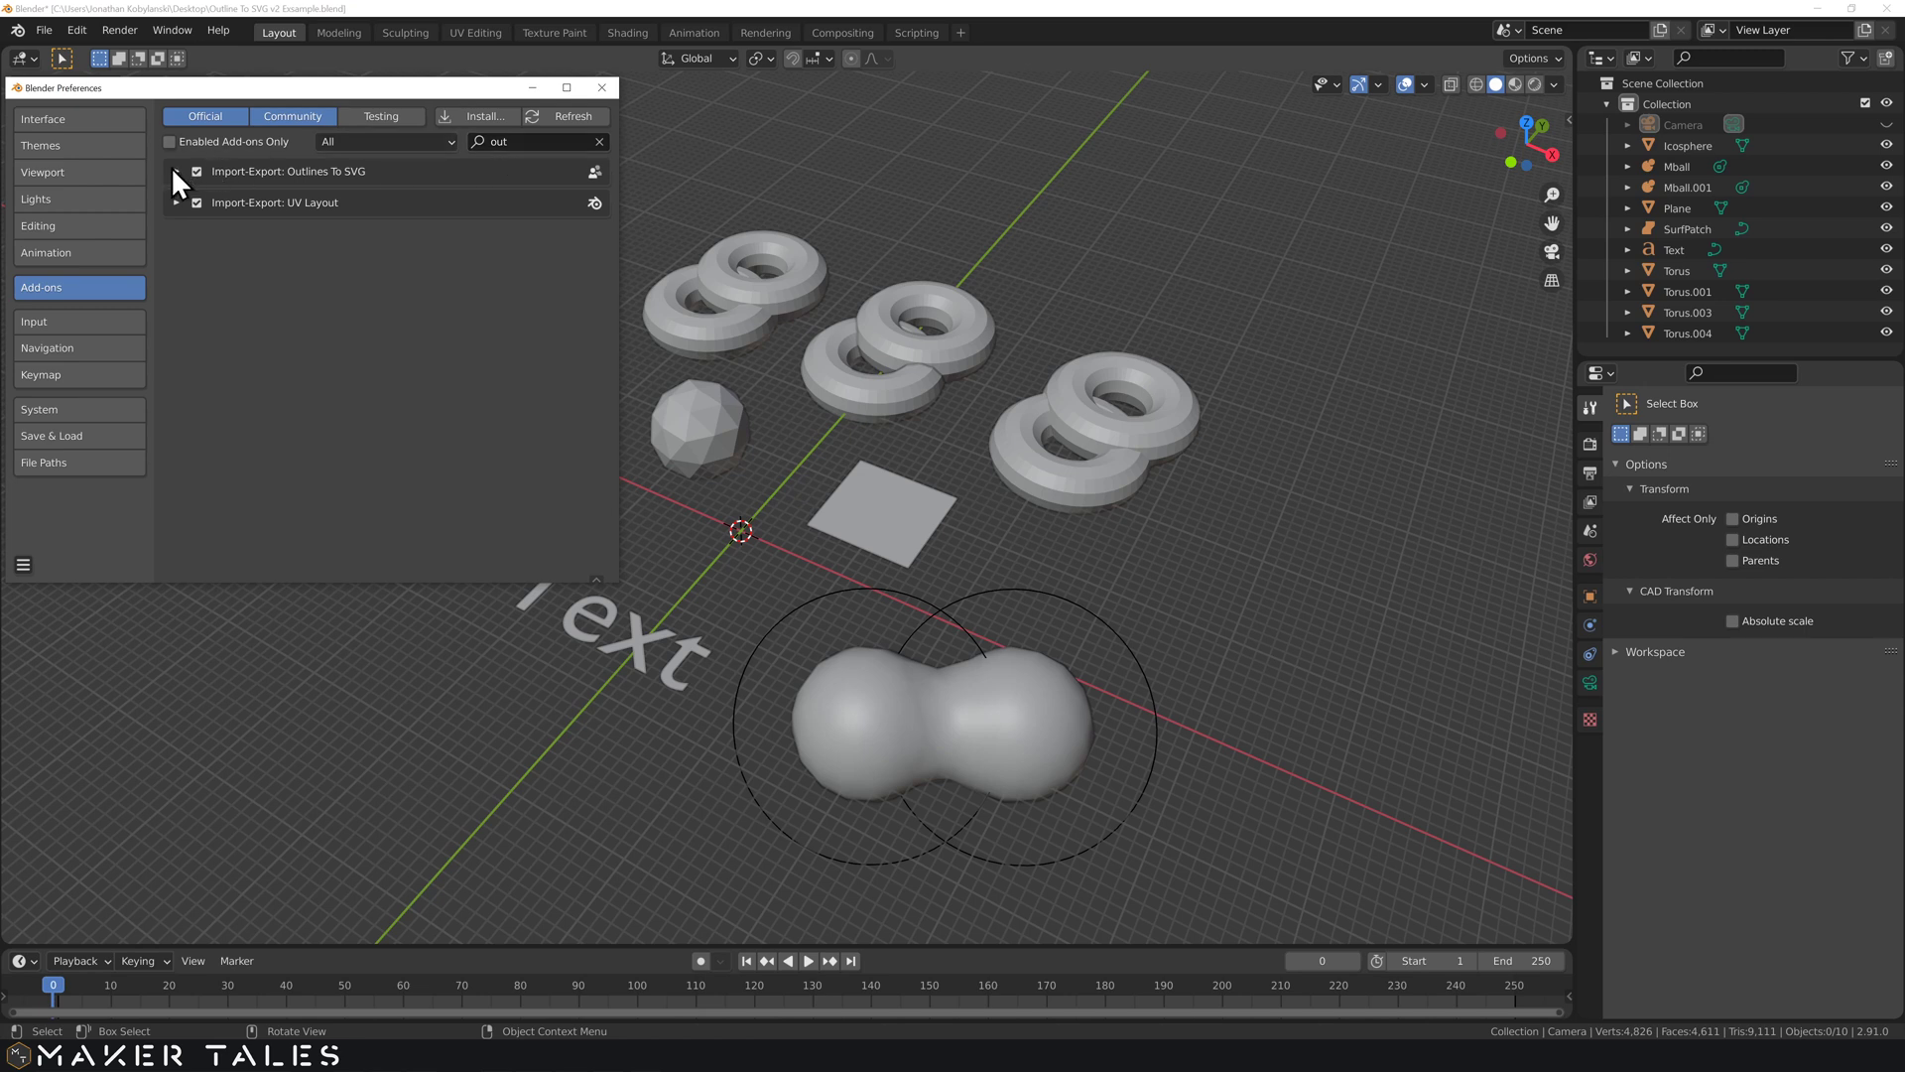
click(174, 171)
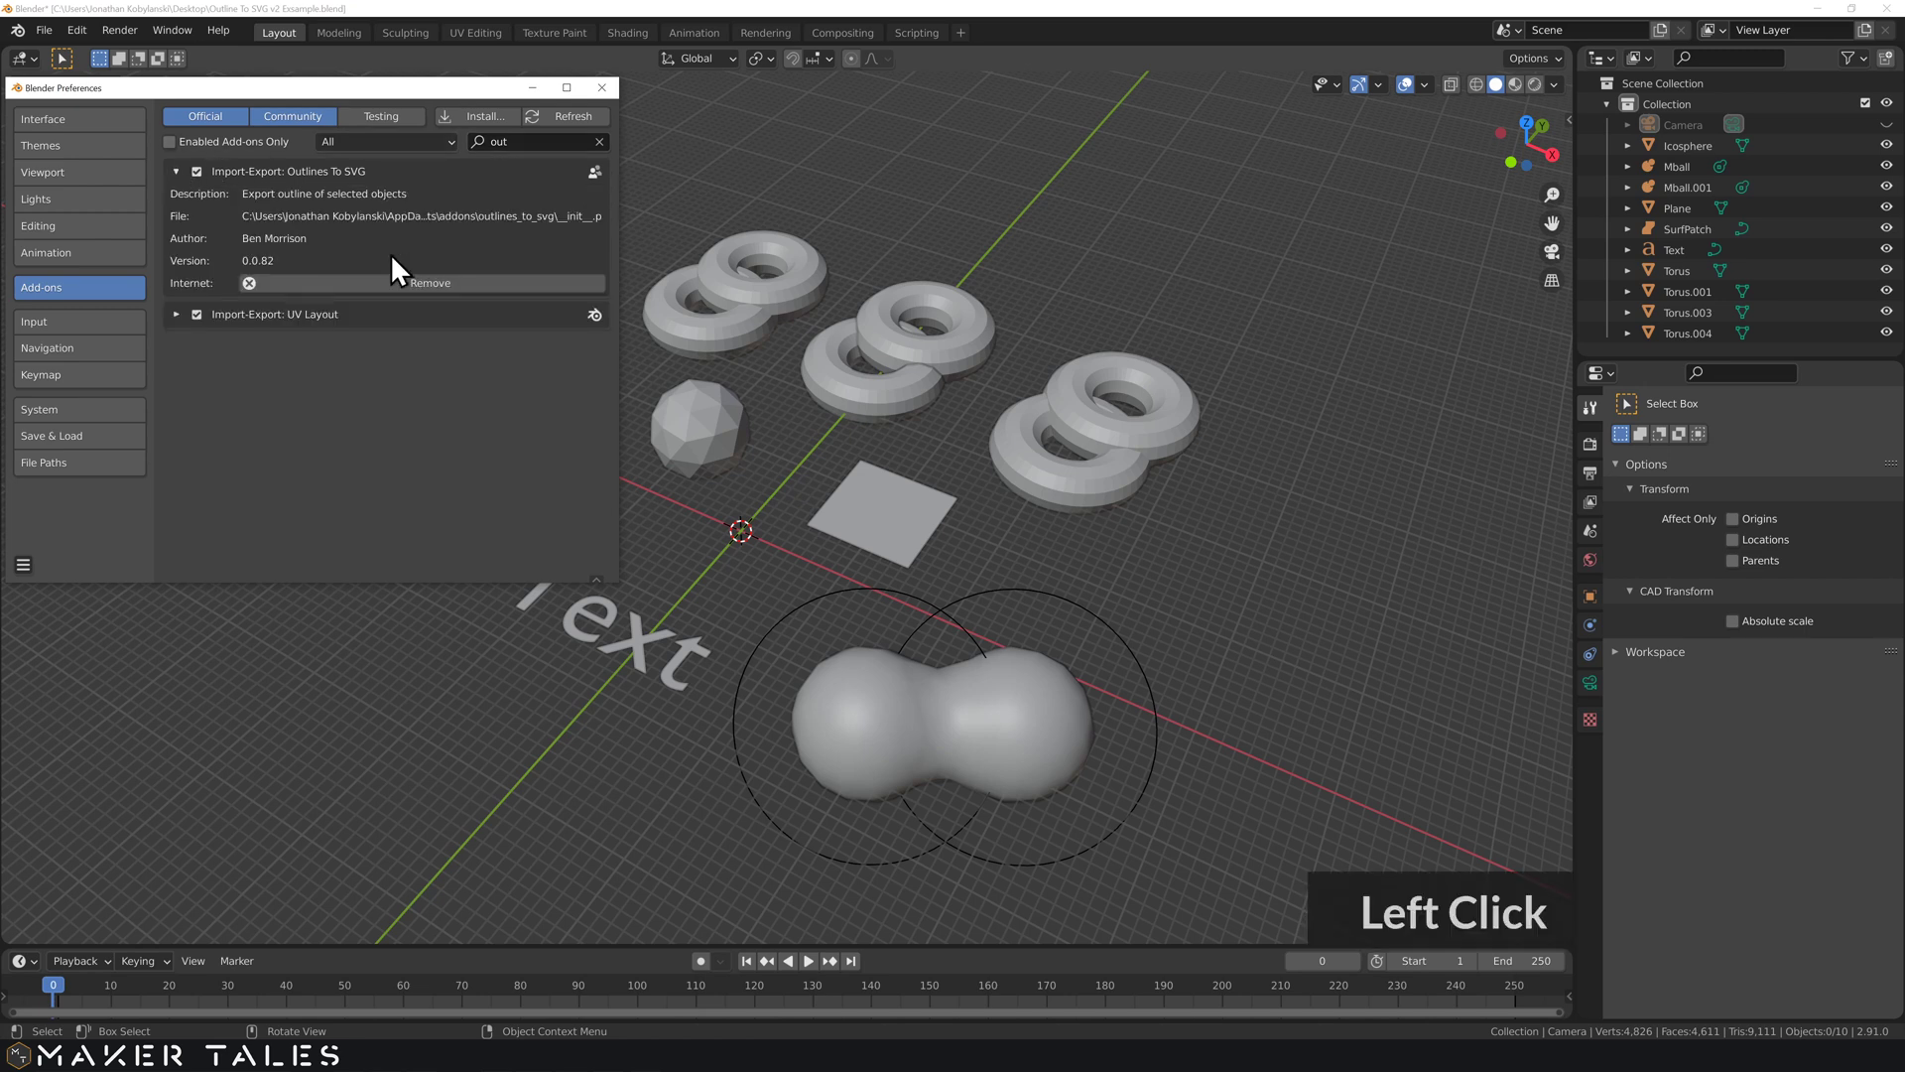
click(176, 170)
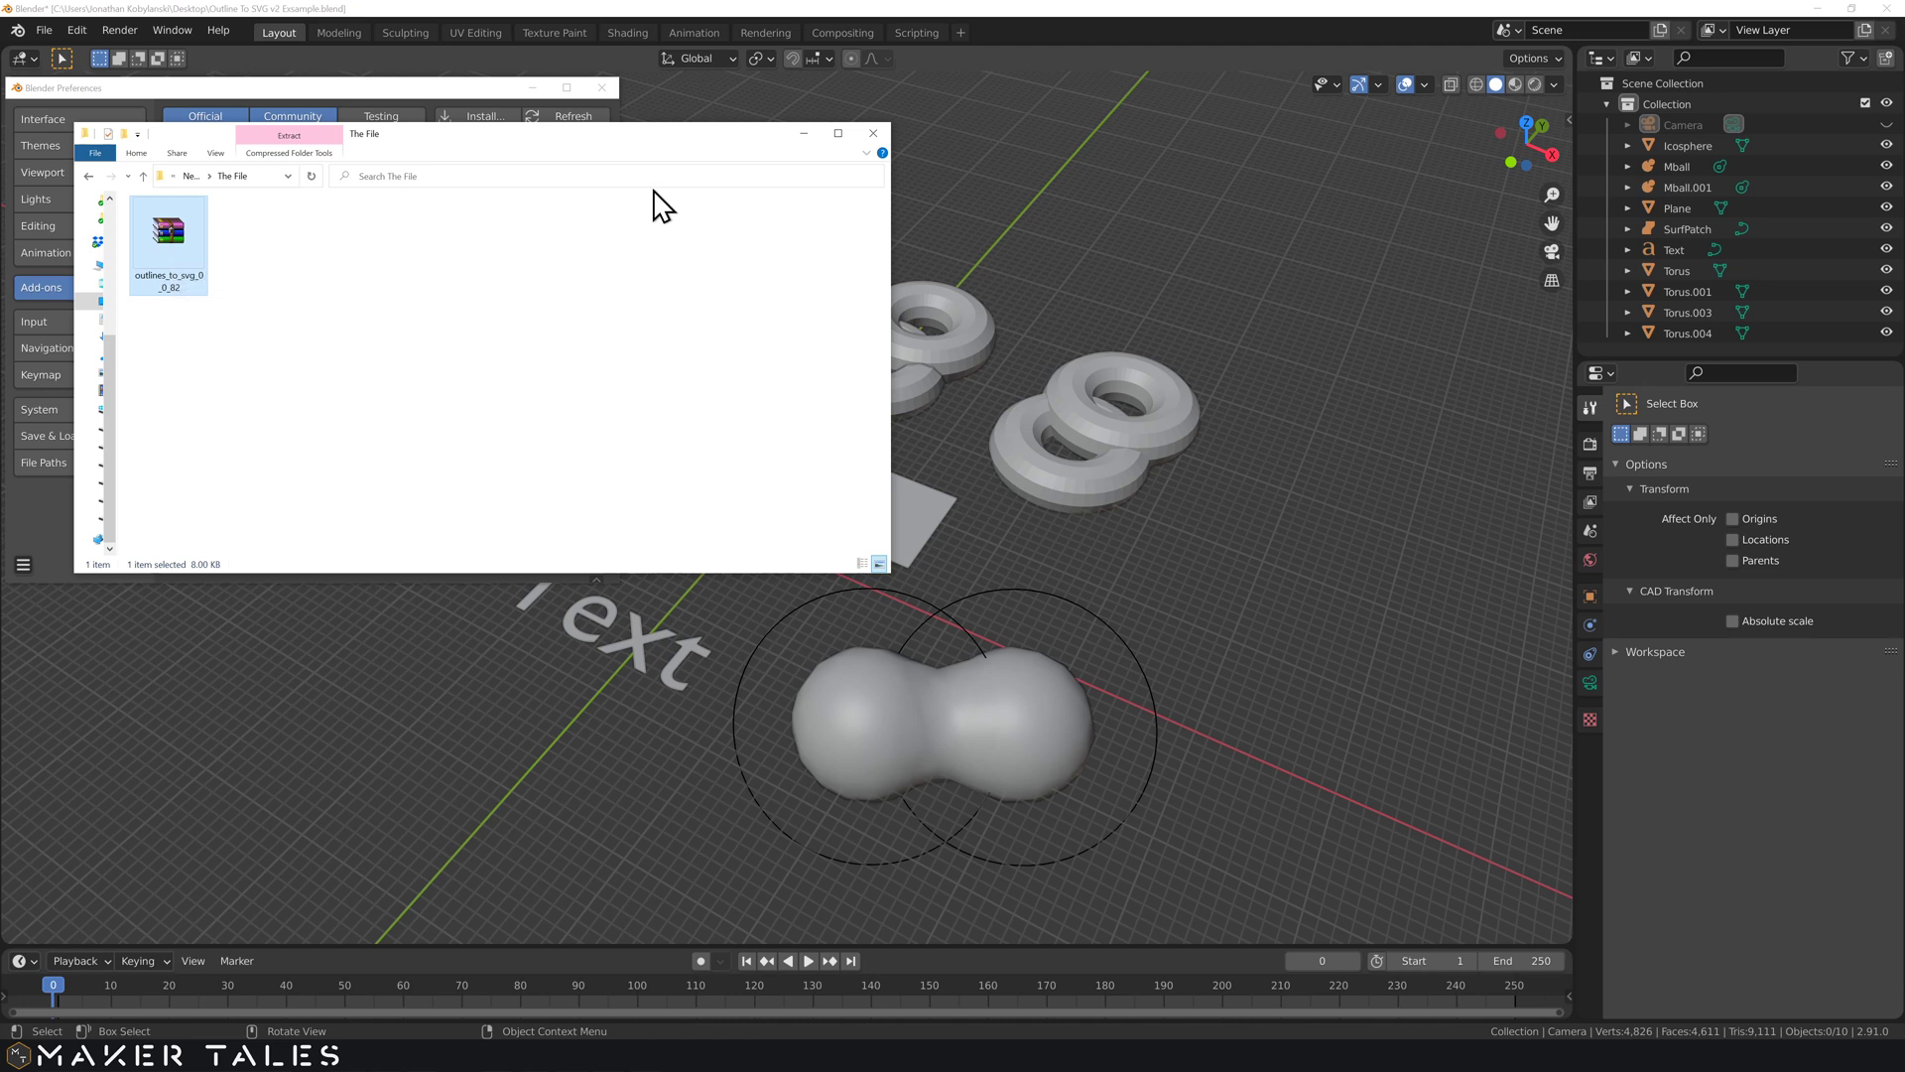
click(811, 127)
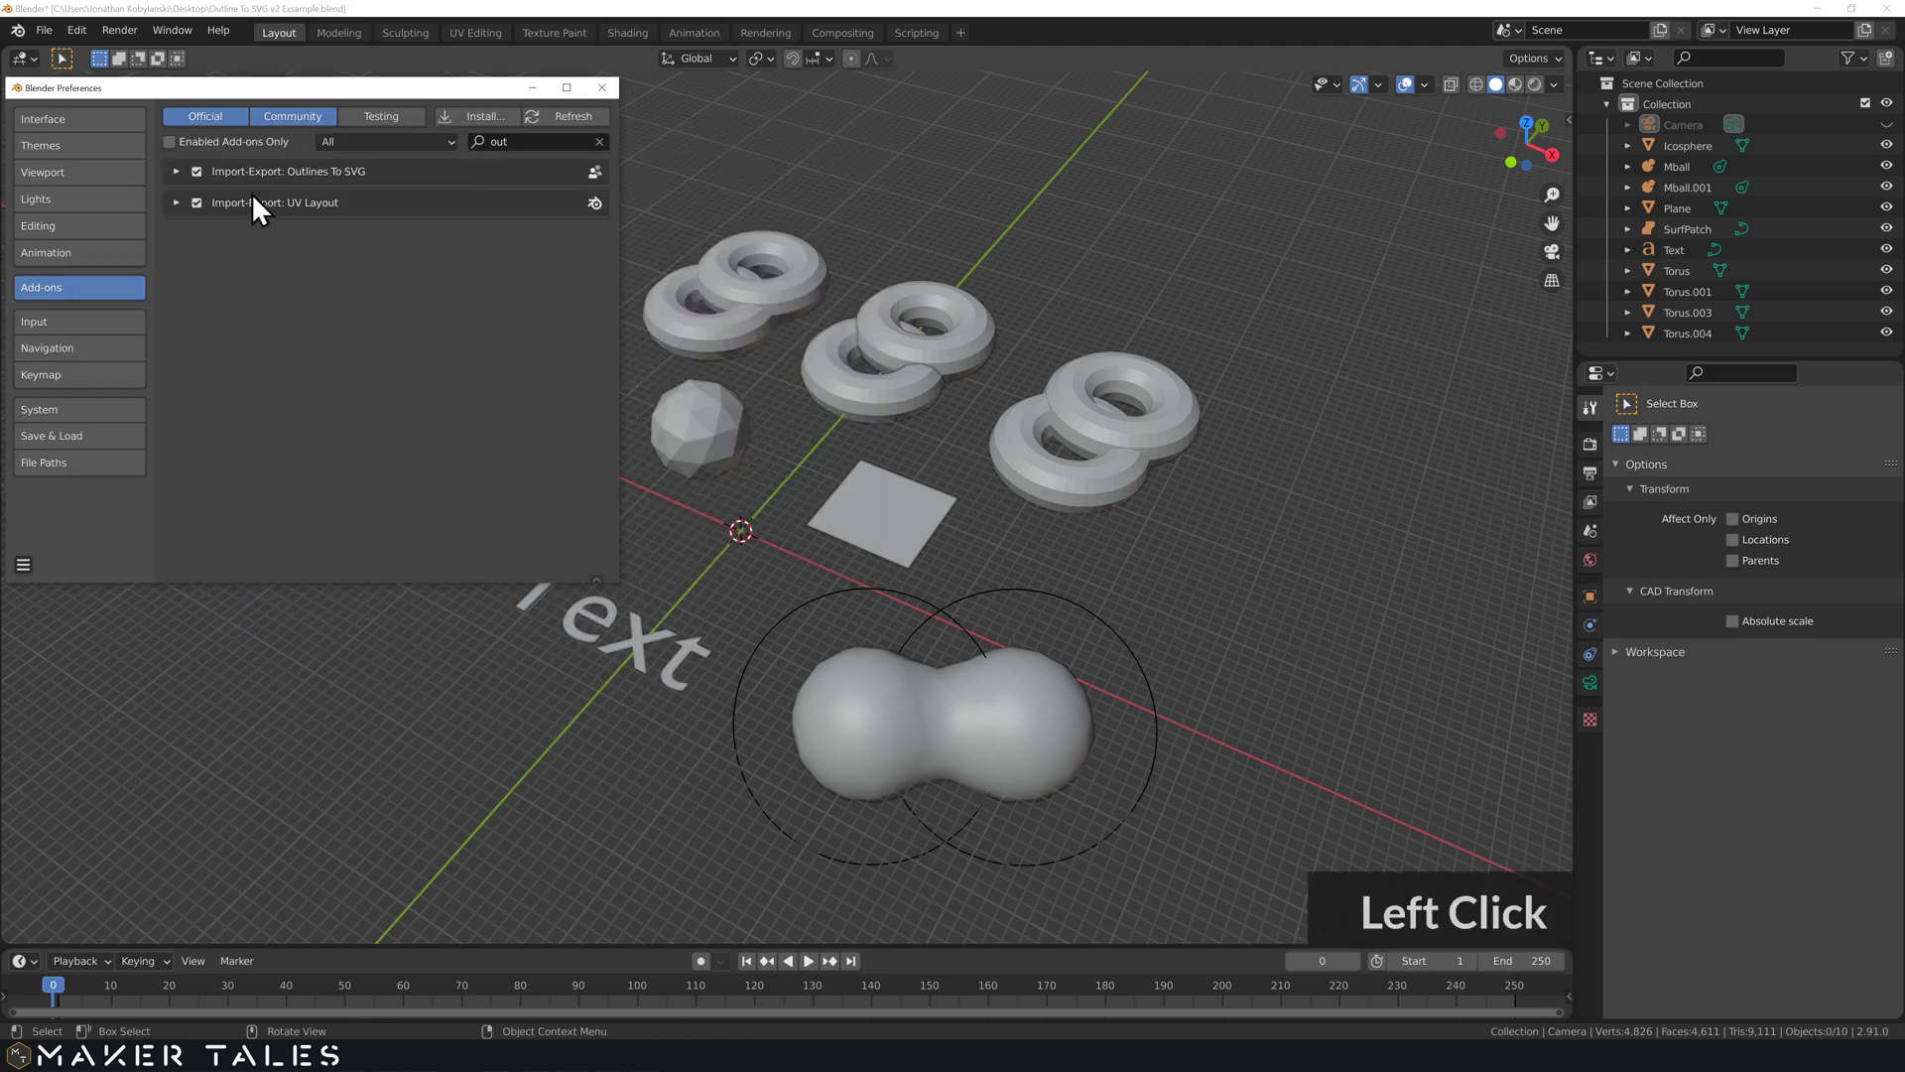
double_click(196, 172)
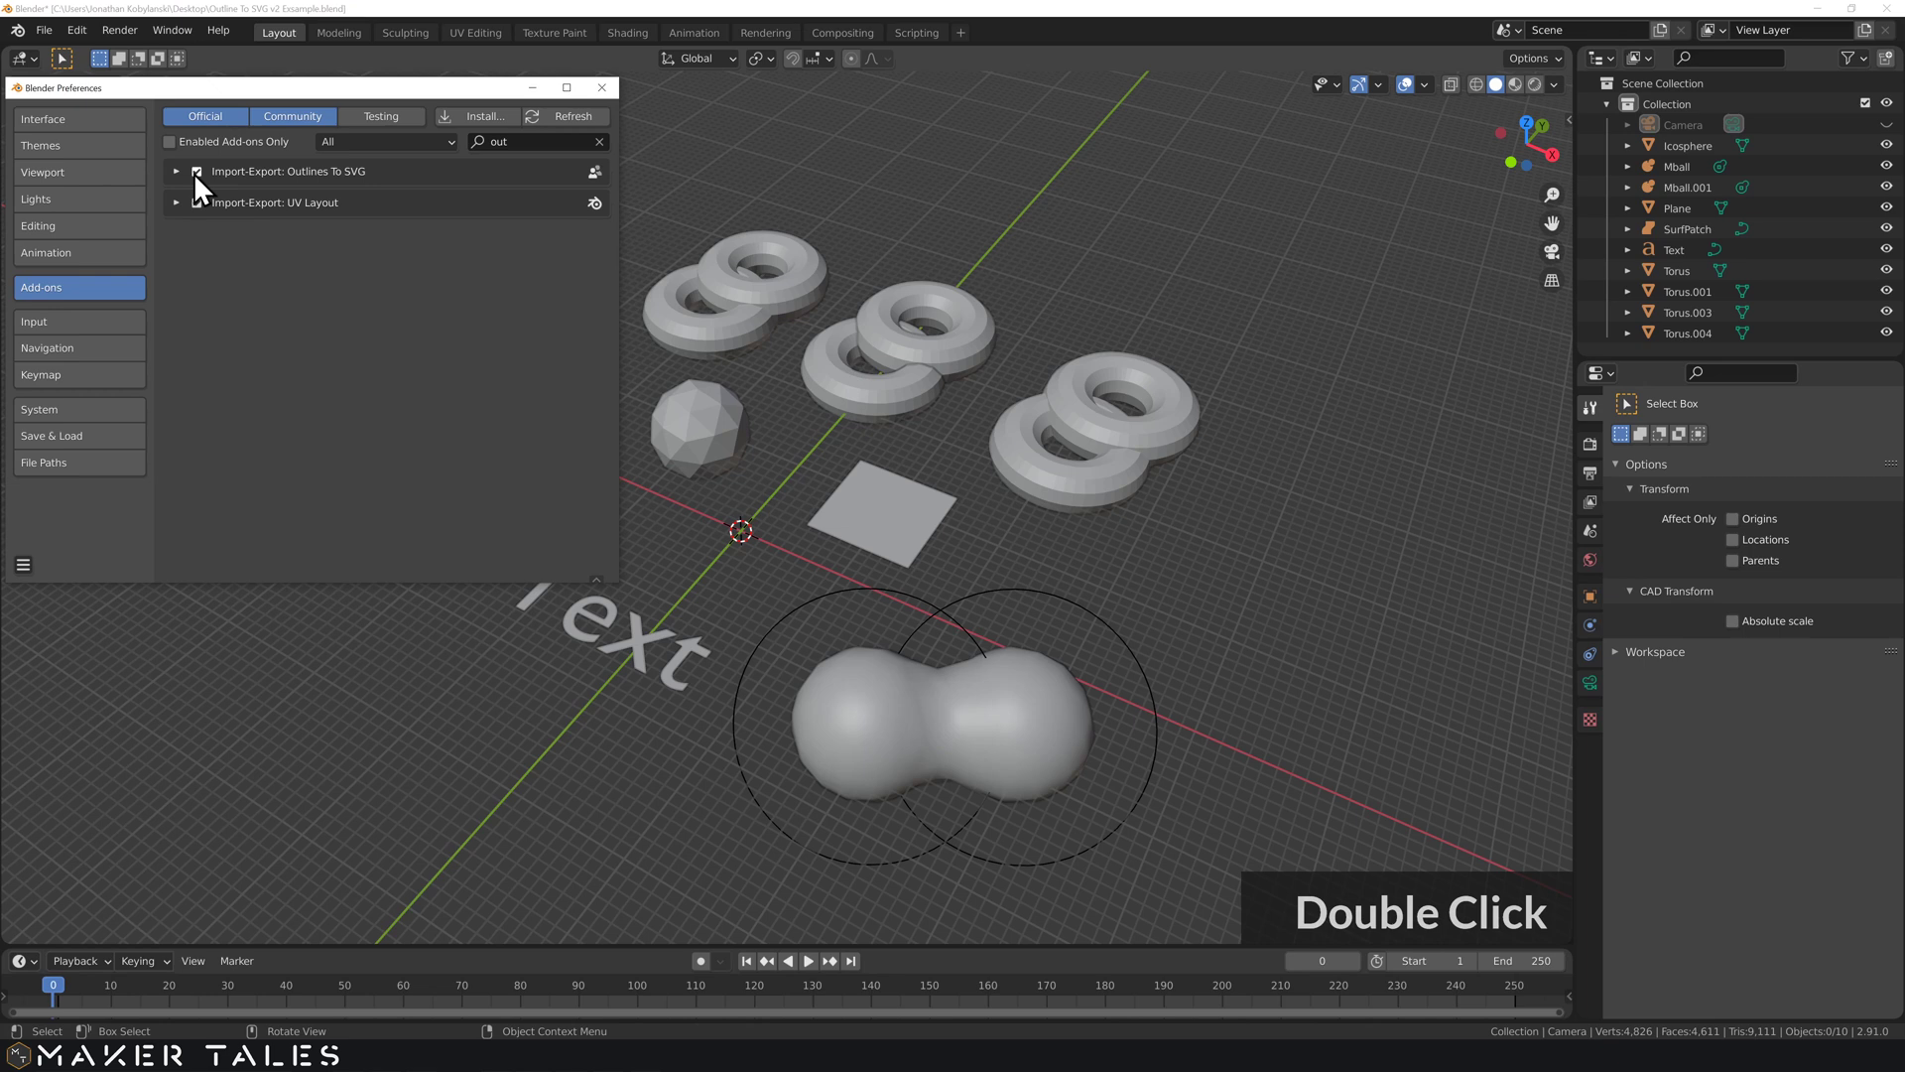
click(533, 86)
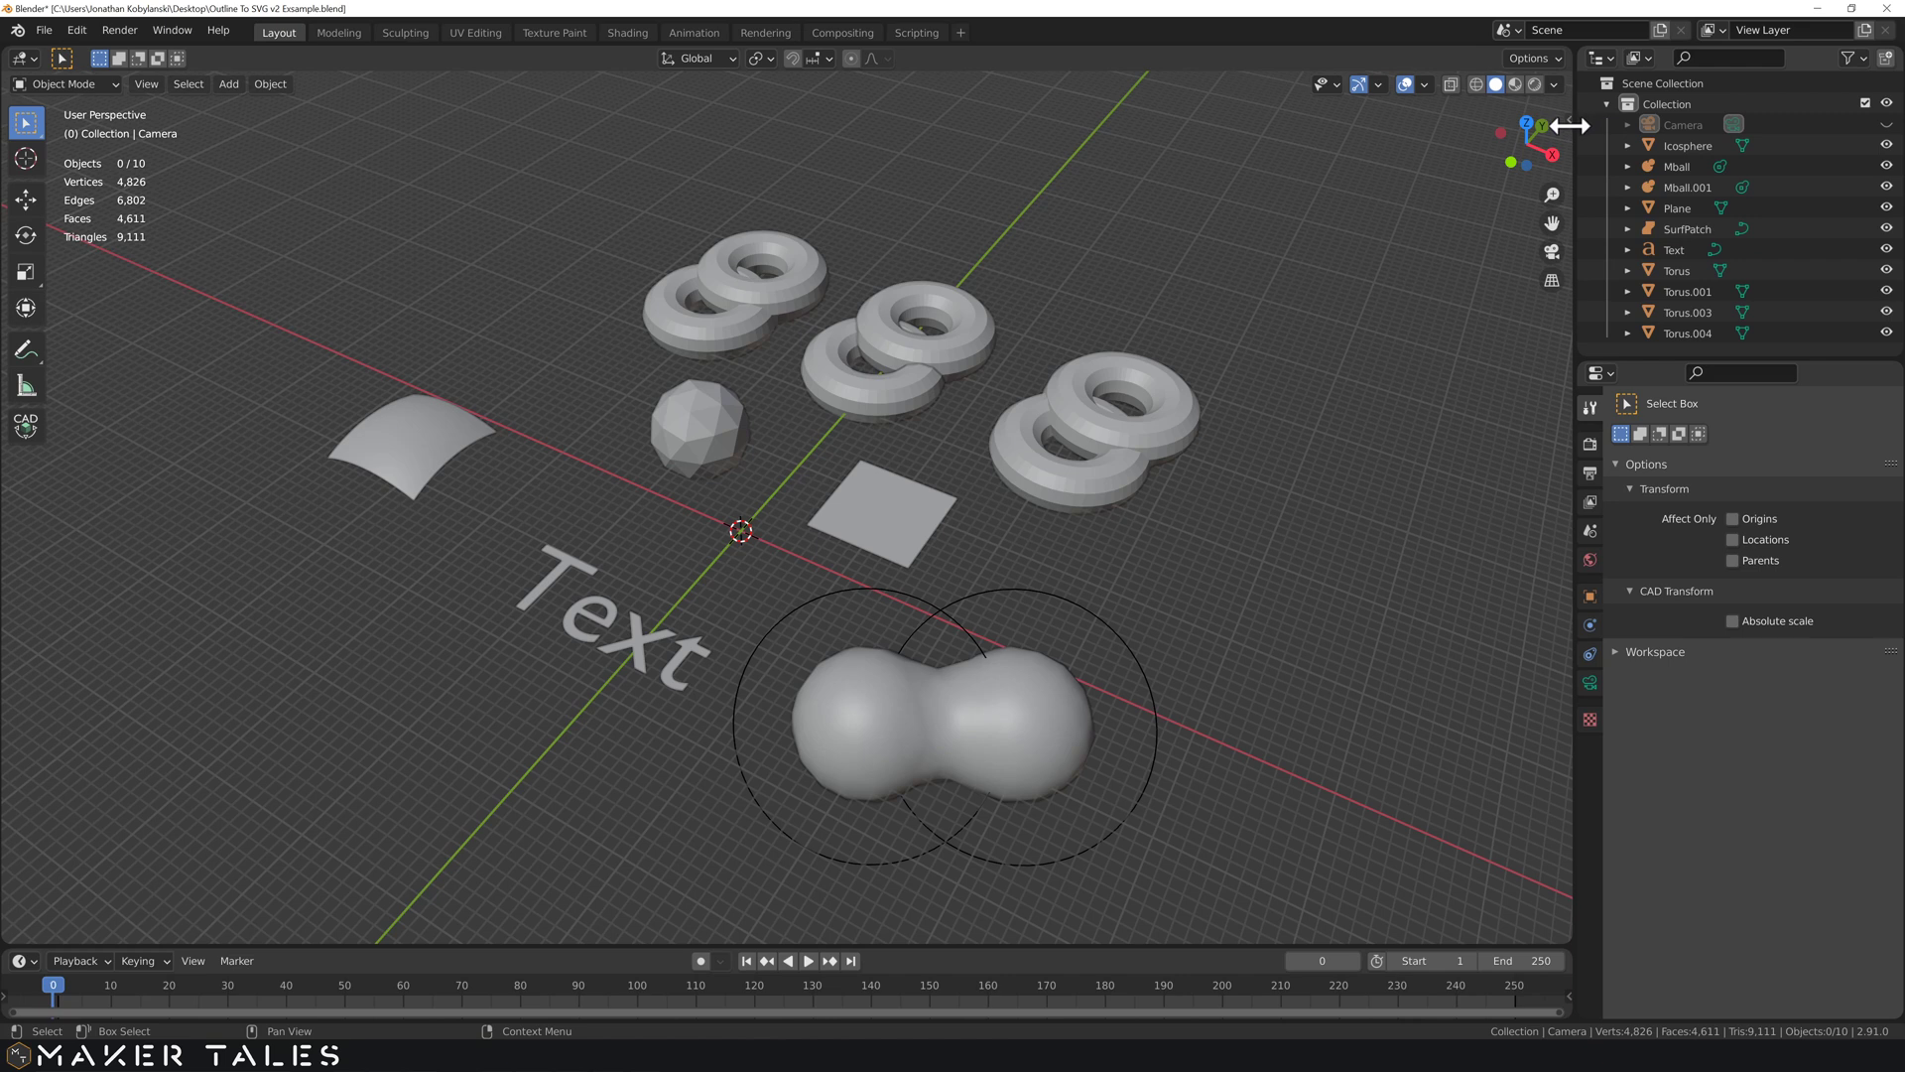
Select all ten objects and export them as SVG to //New Outline 2 SVG\output
key(n)
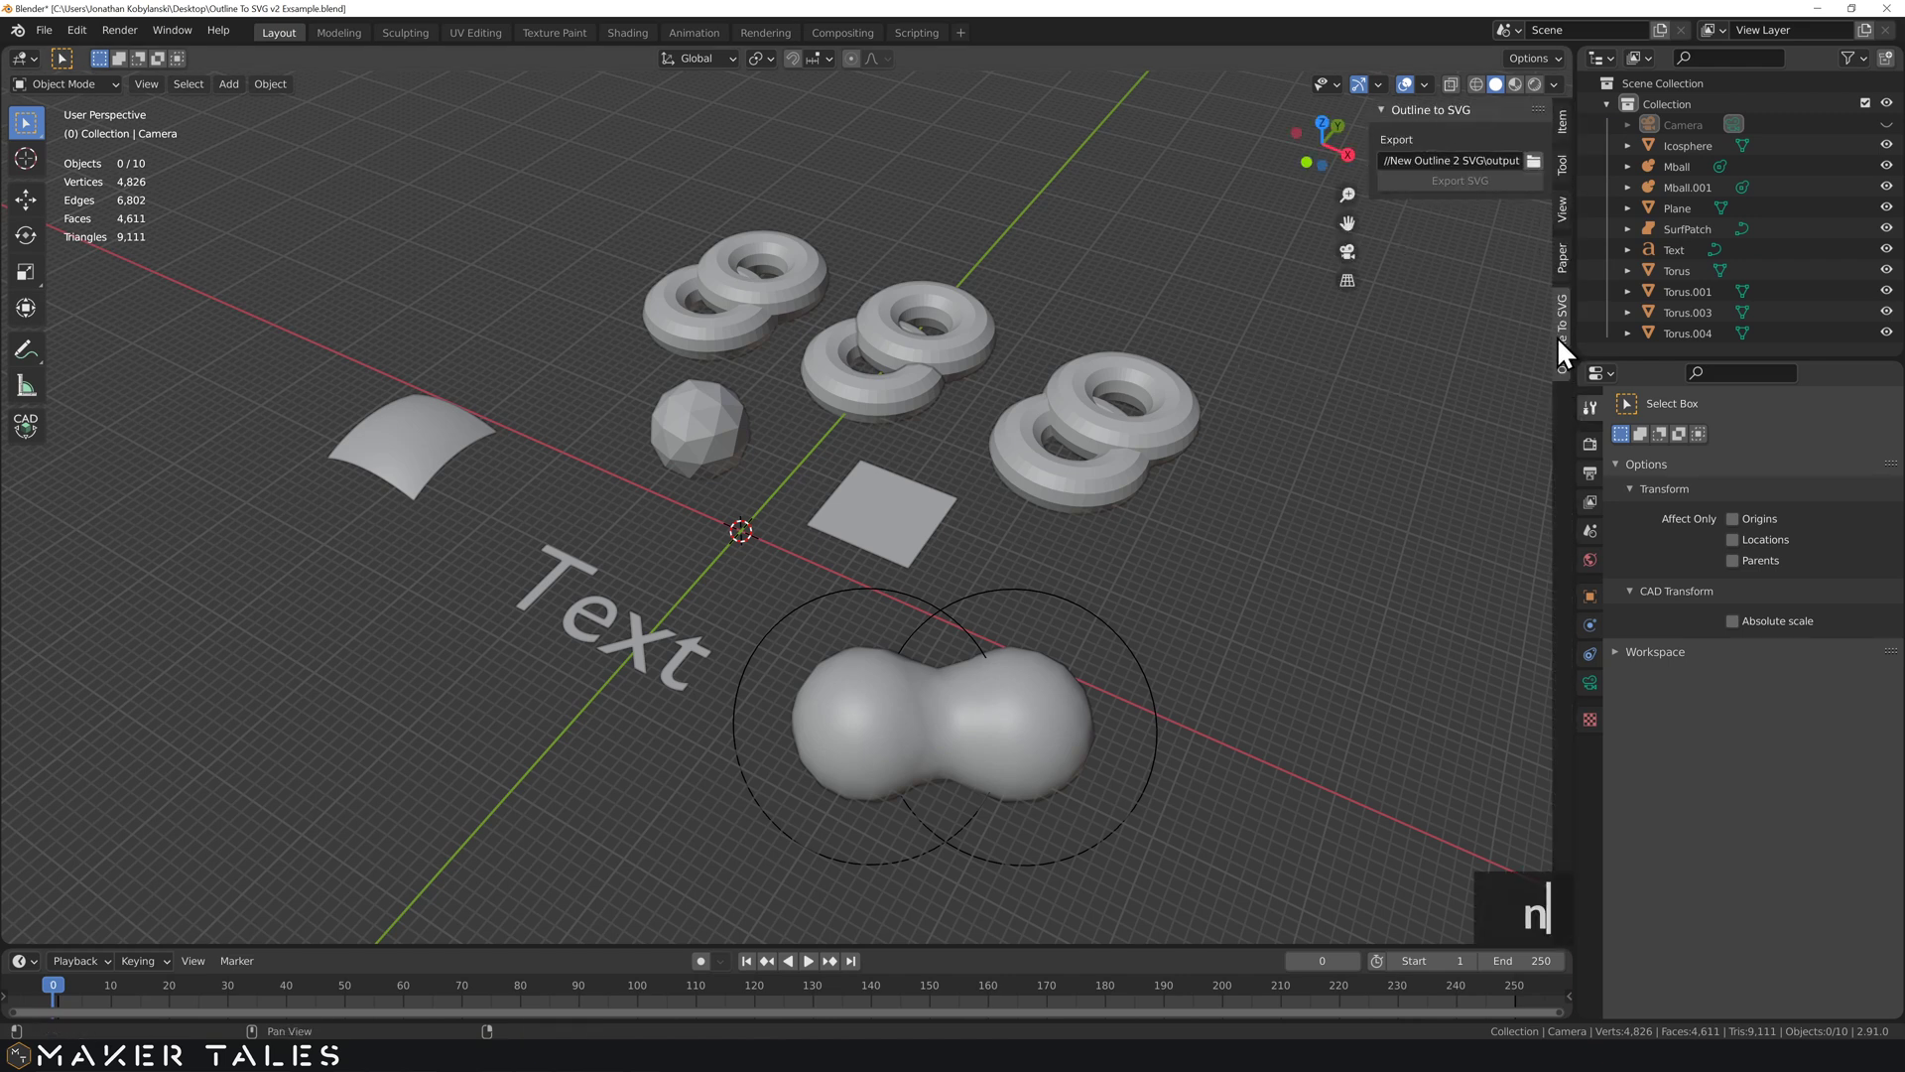
drag(1241, 109, 214, 871)
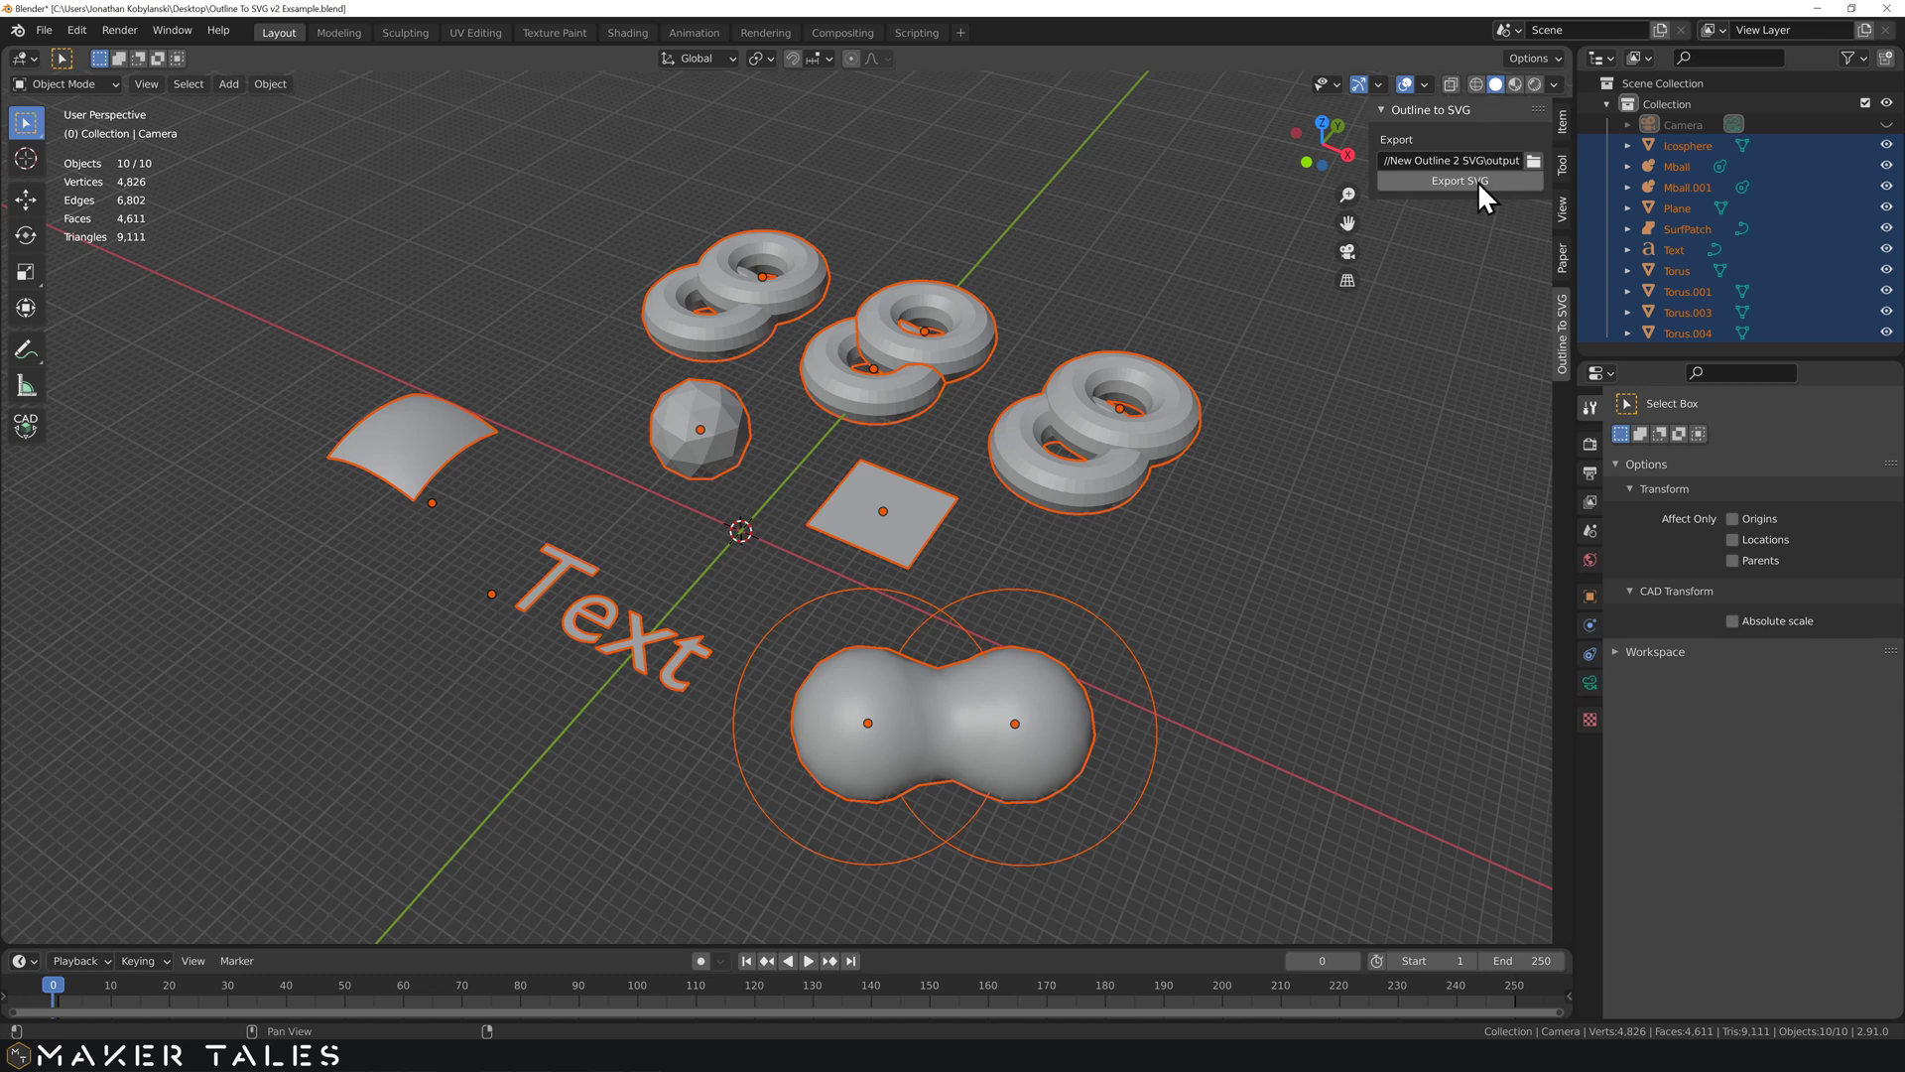
click(1417, 159)
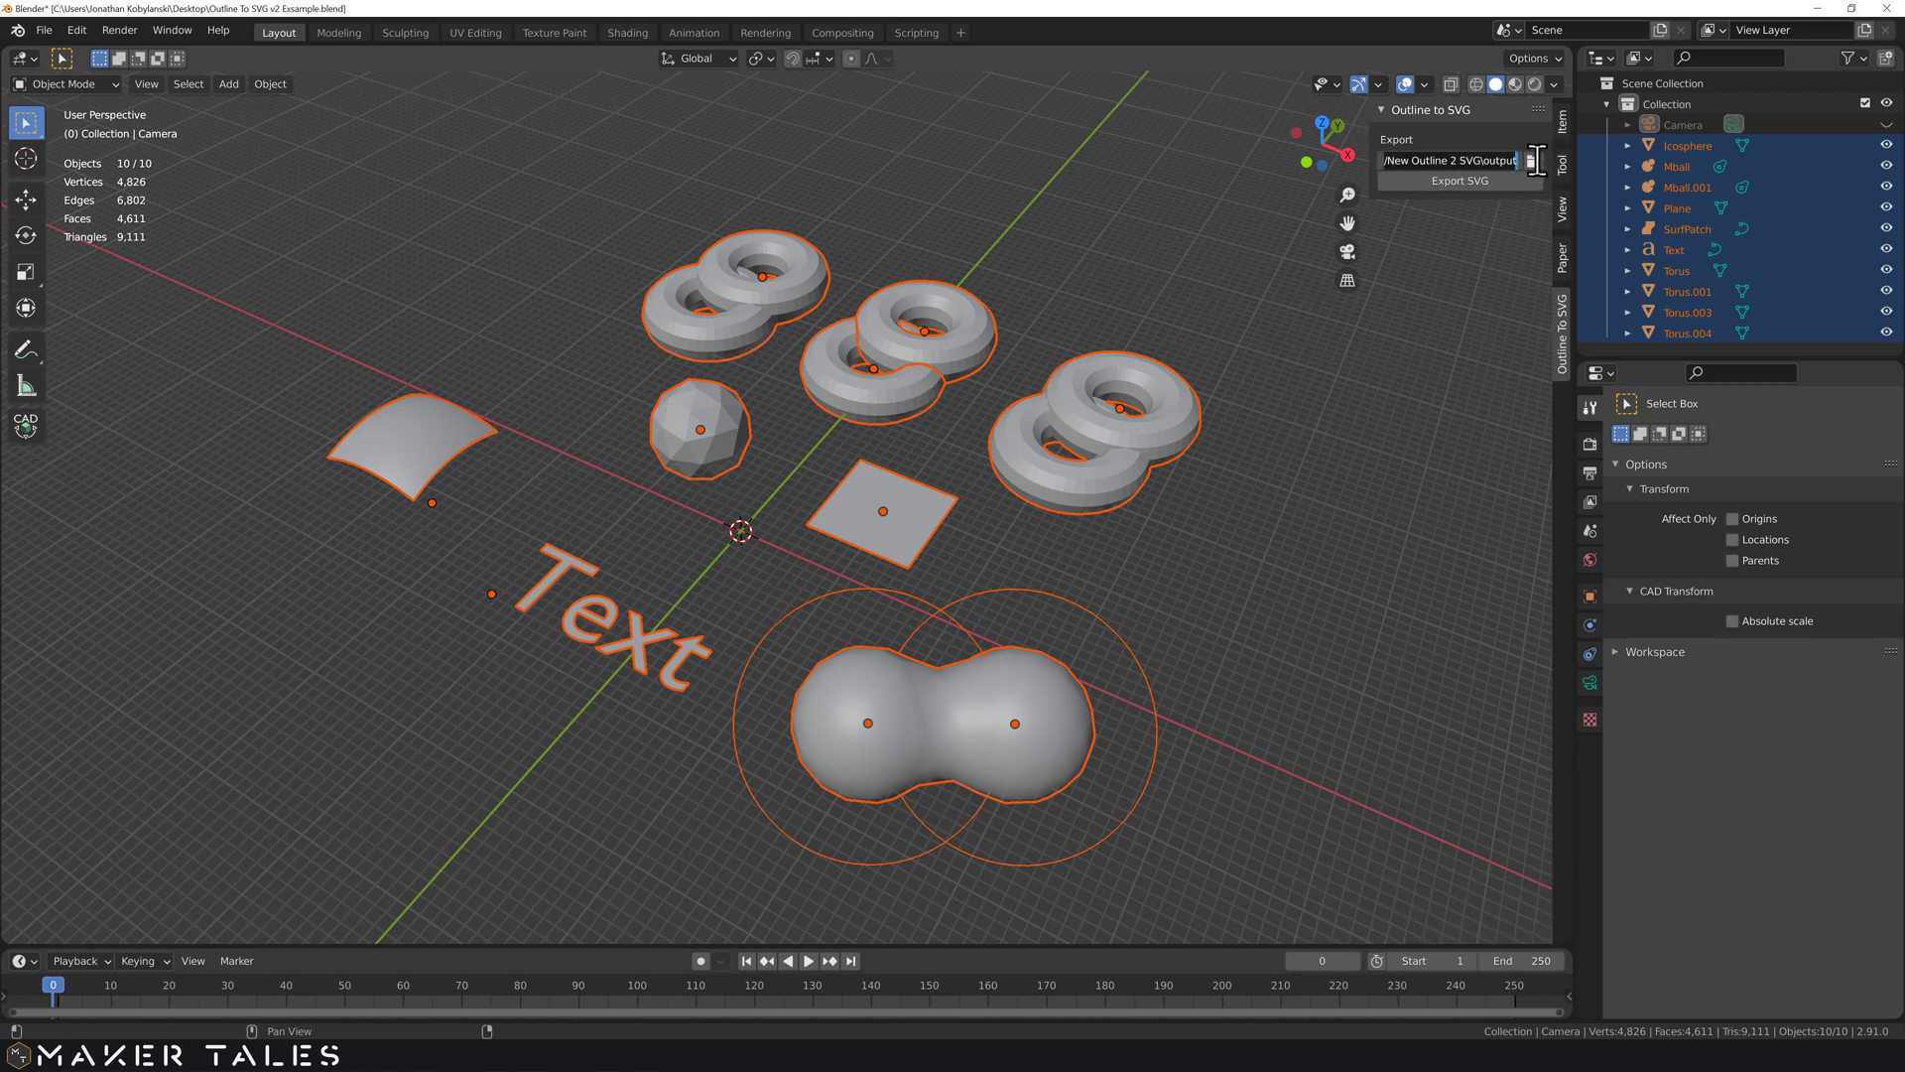
click(1440, 159)
click(1459, 184)
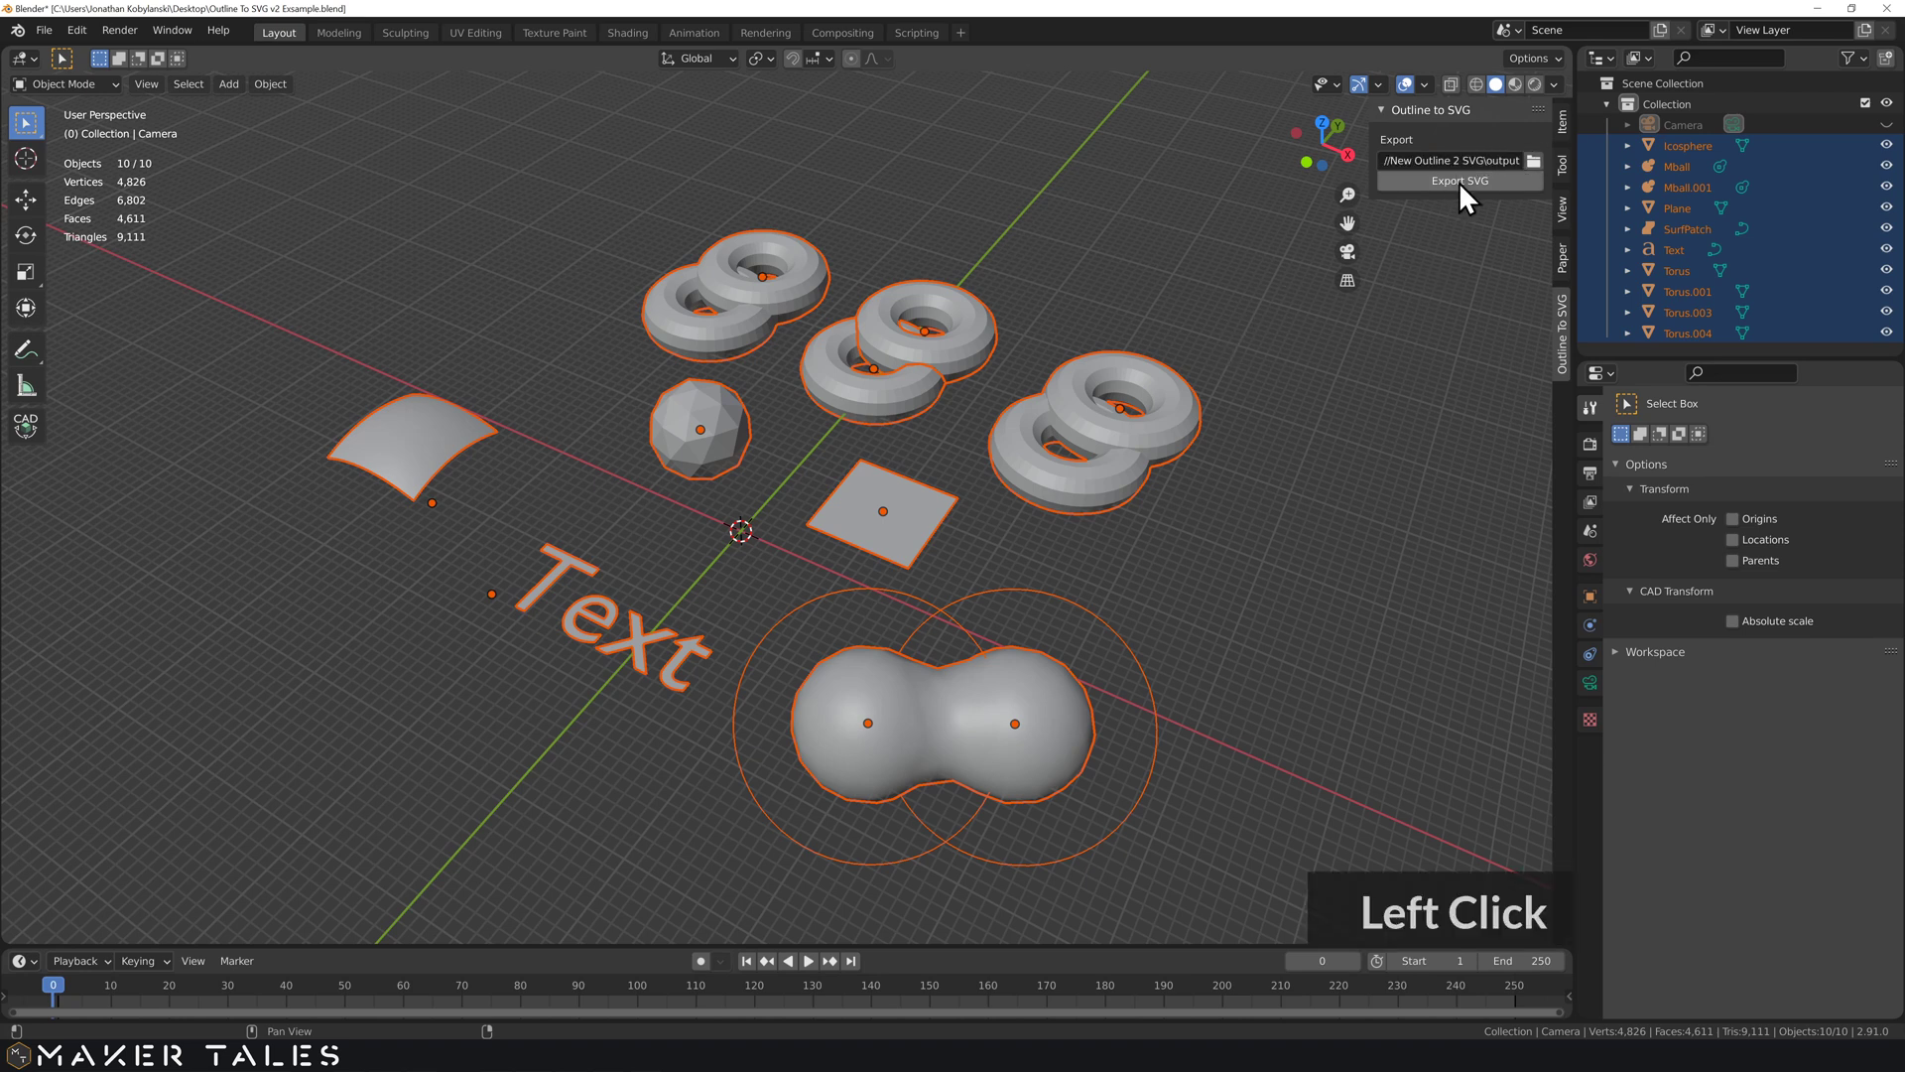
click(1458, 181)
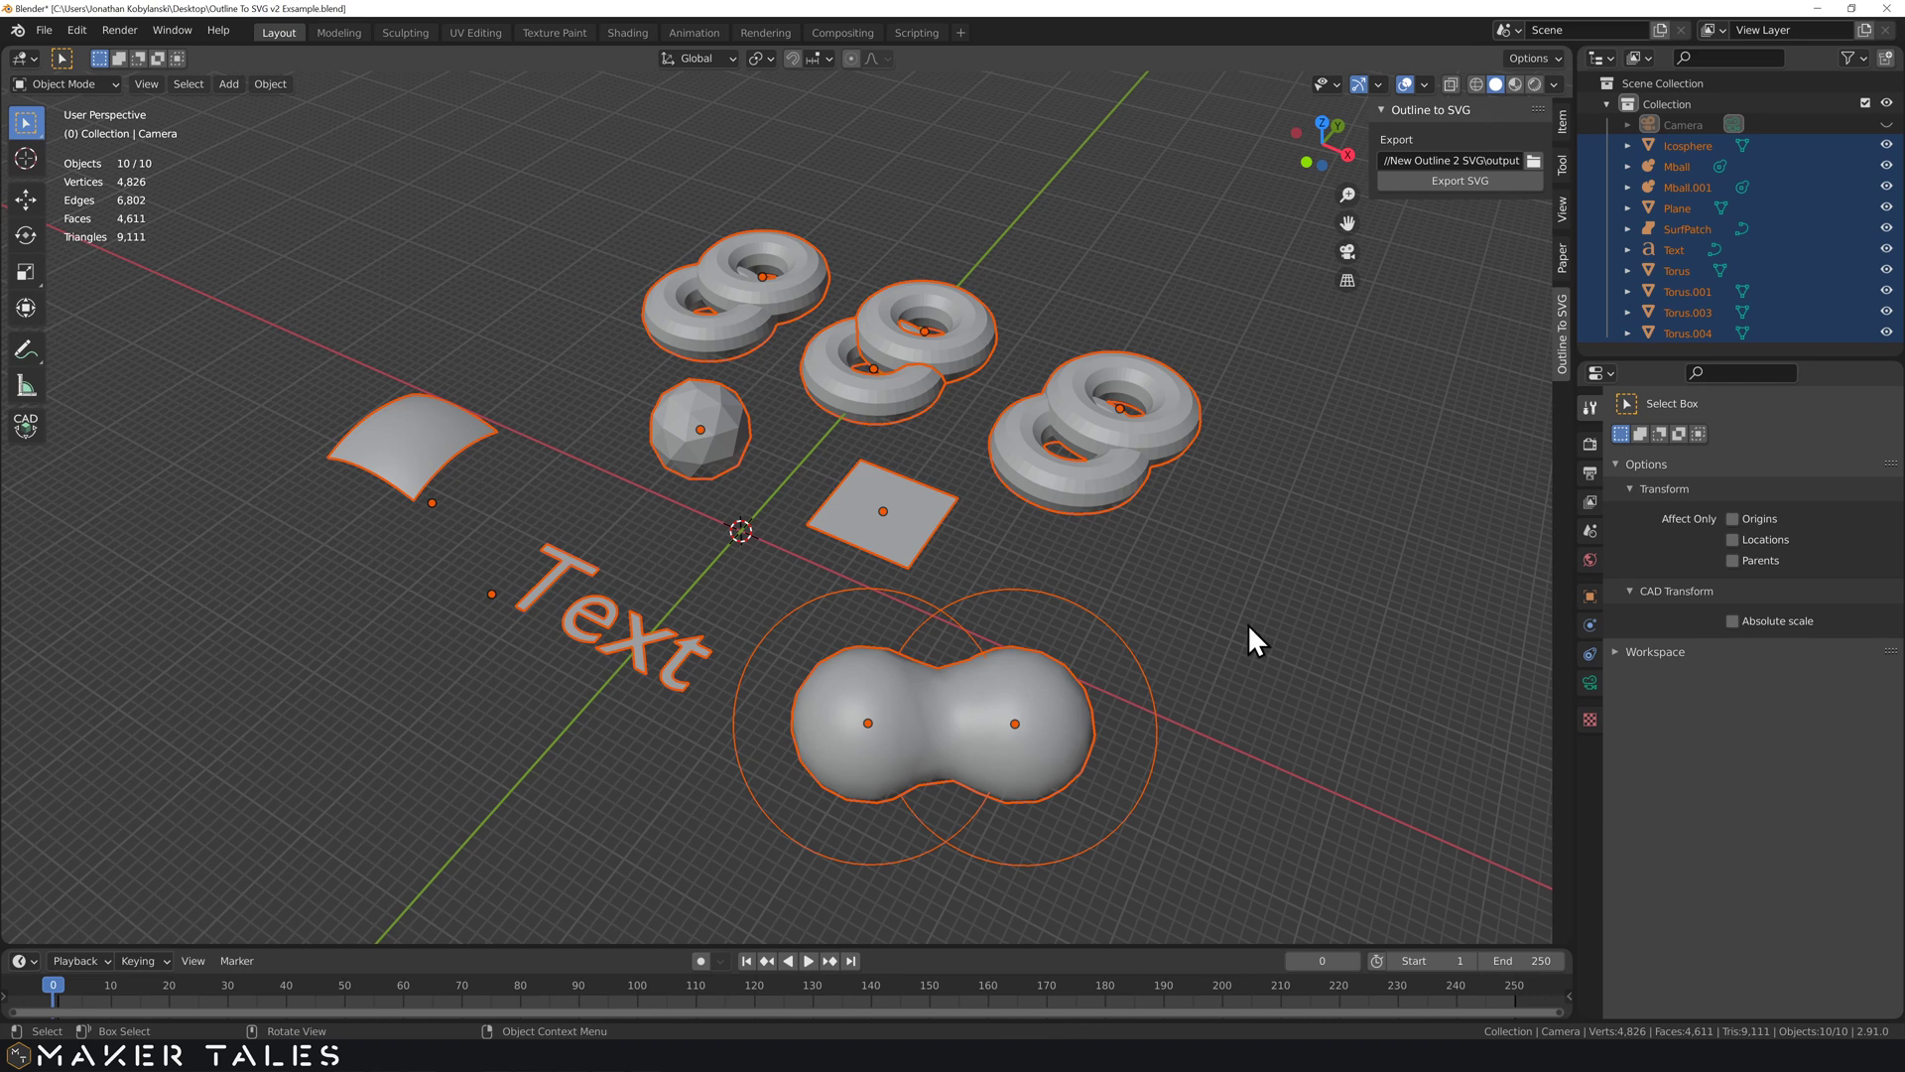
Switch the viewport to orthographic and re-export all ten objects as SVG
click(1218, 508)
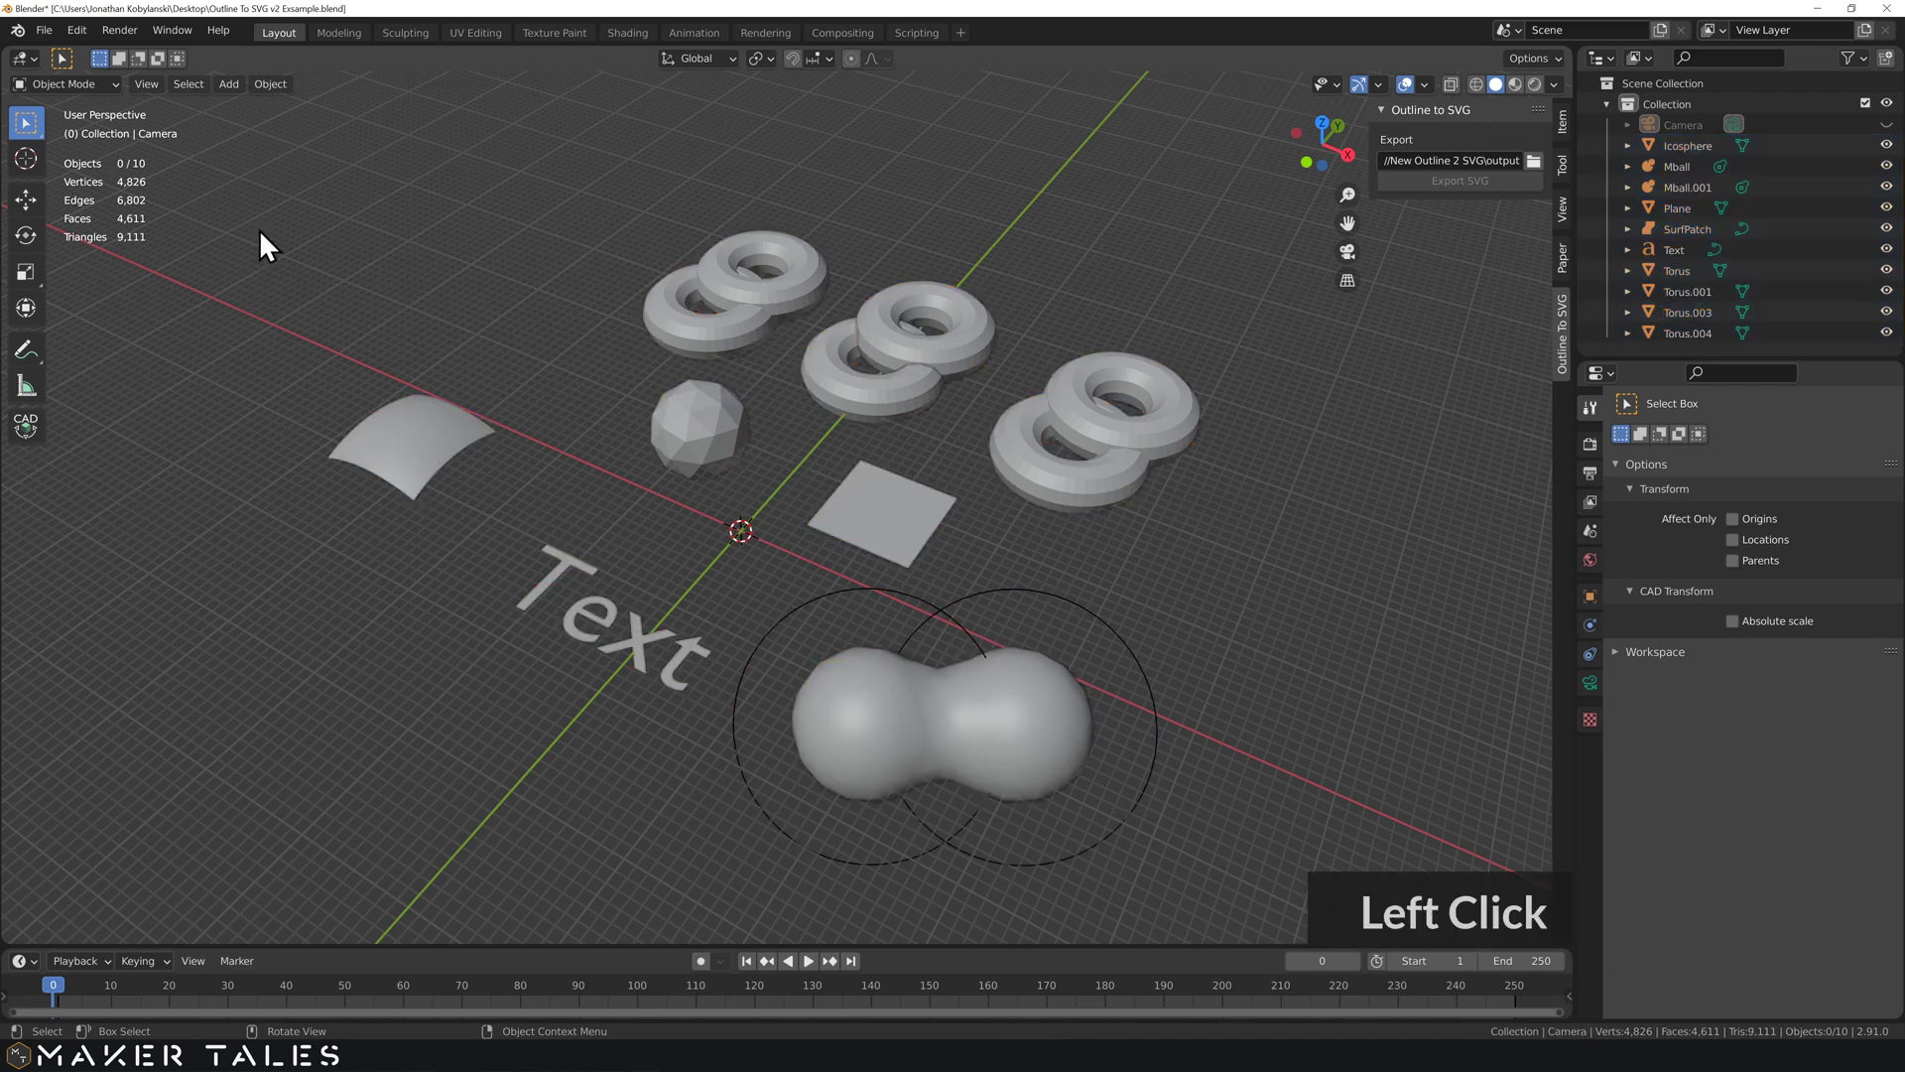
click(140, 86)
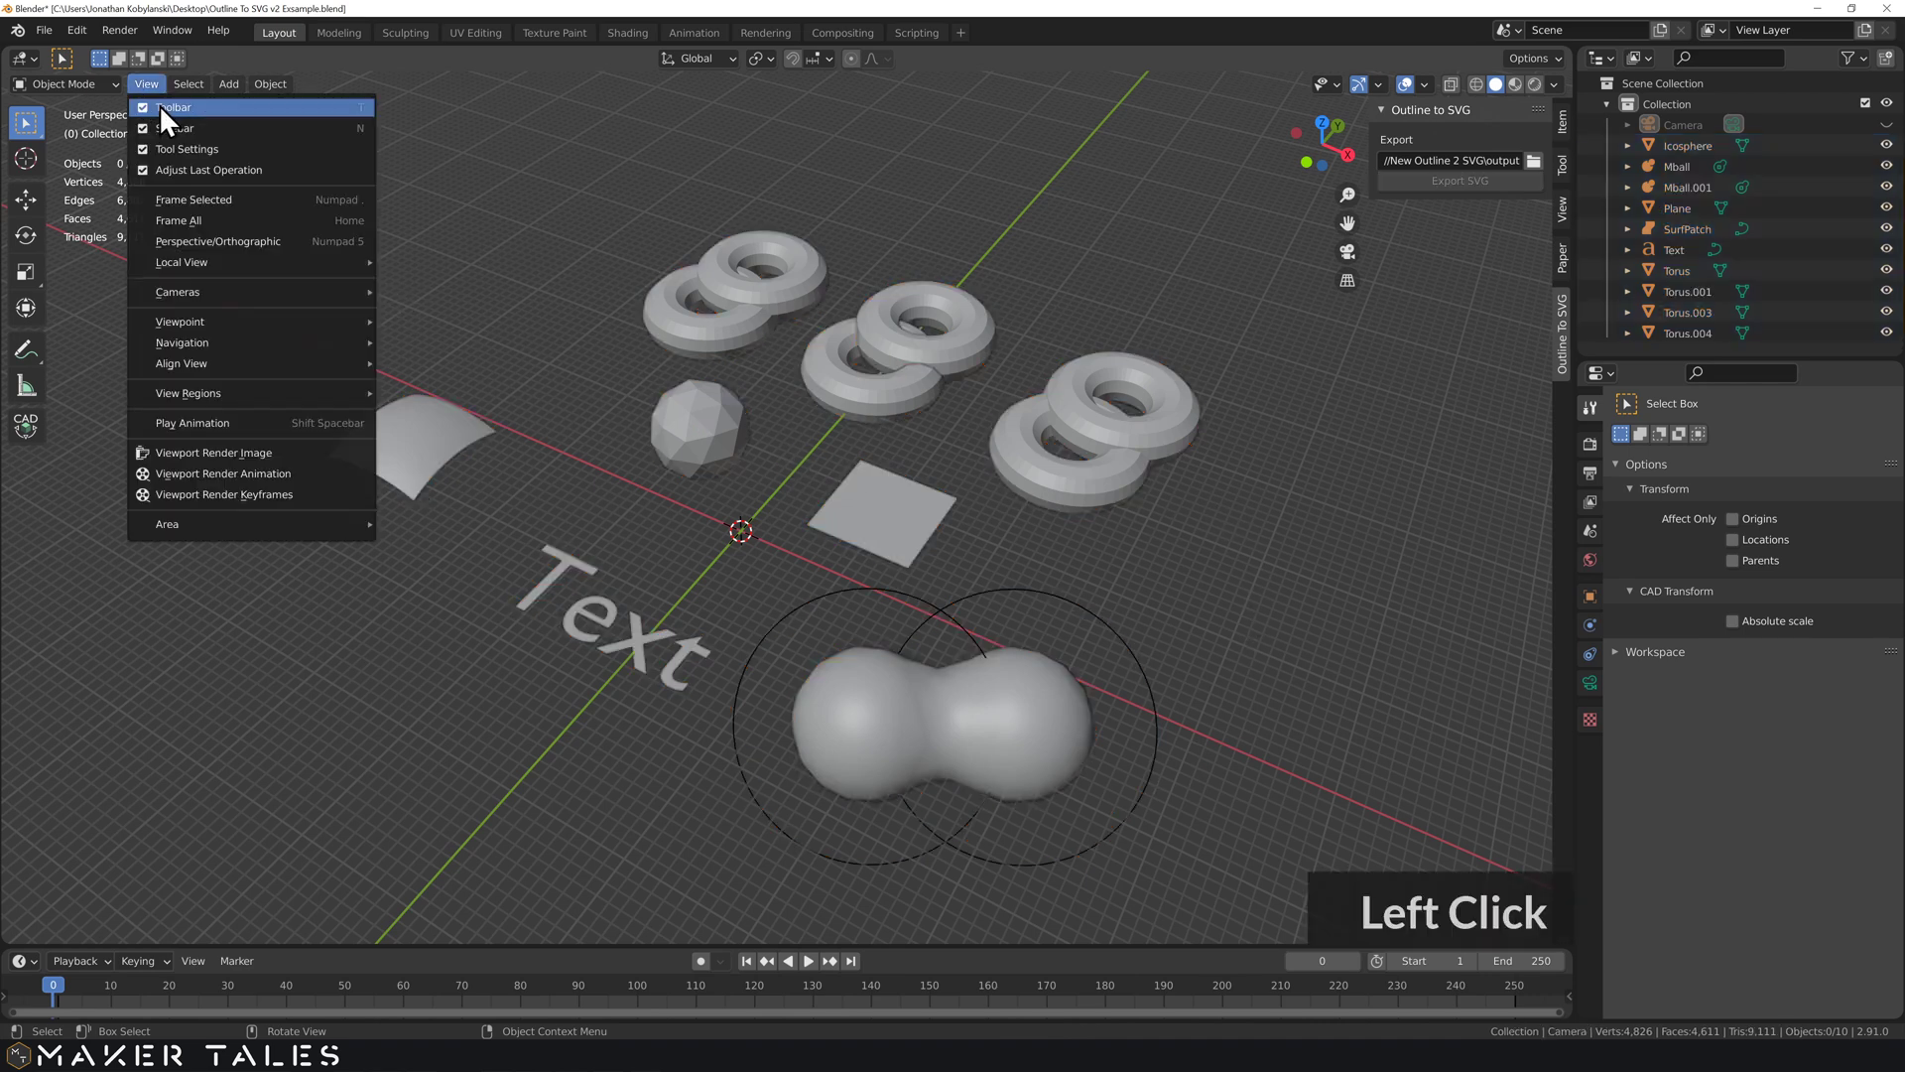
click(234, 241)
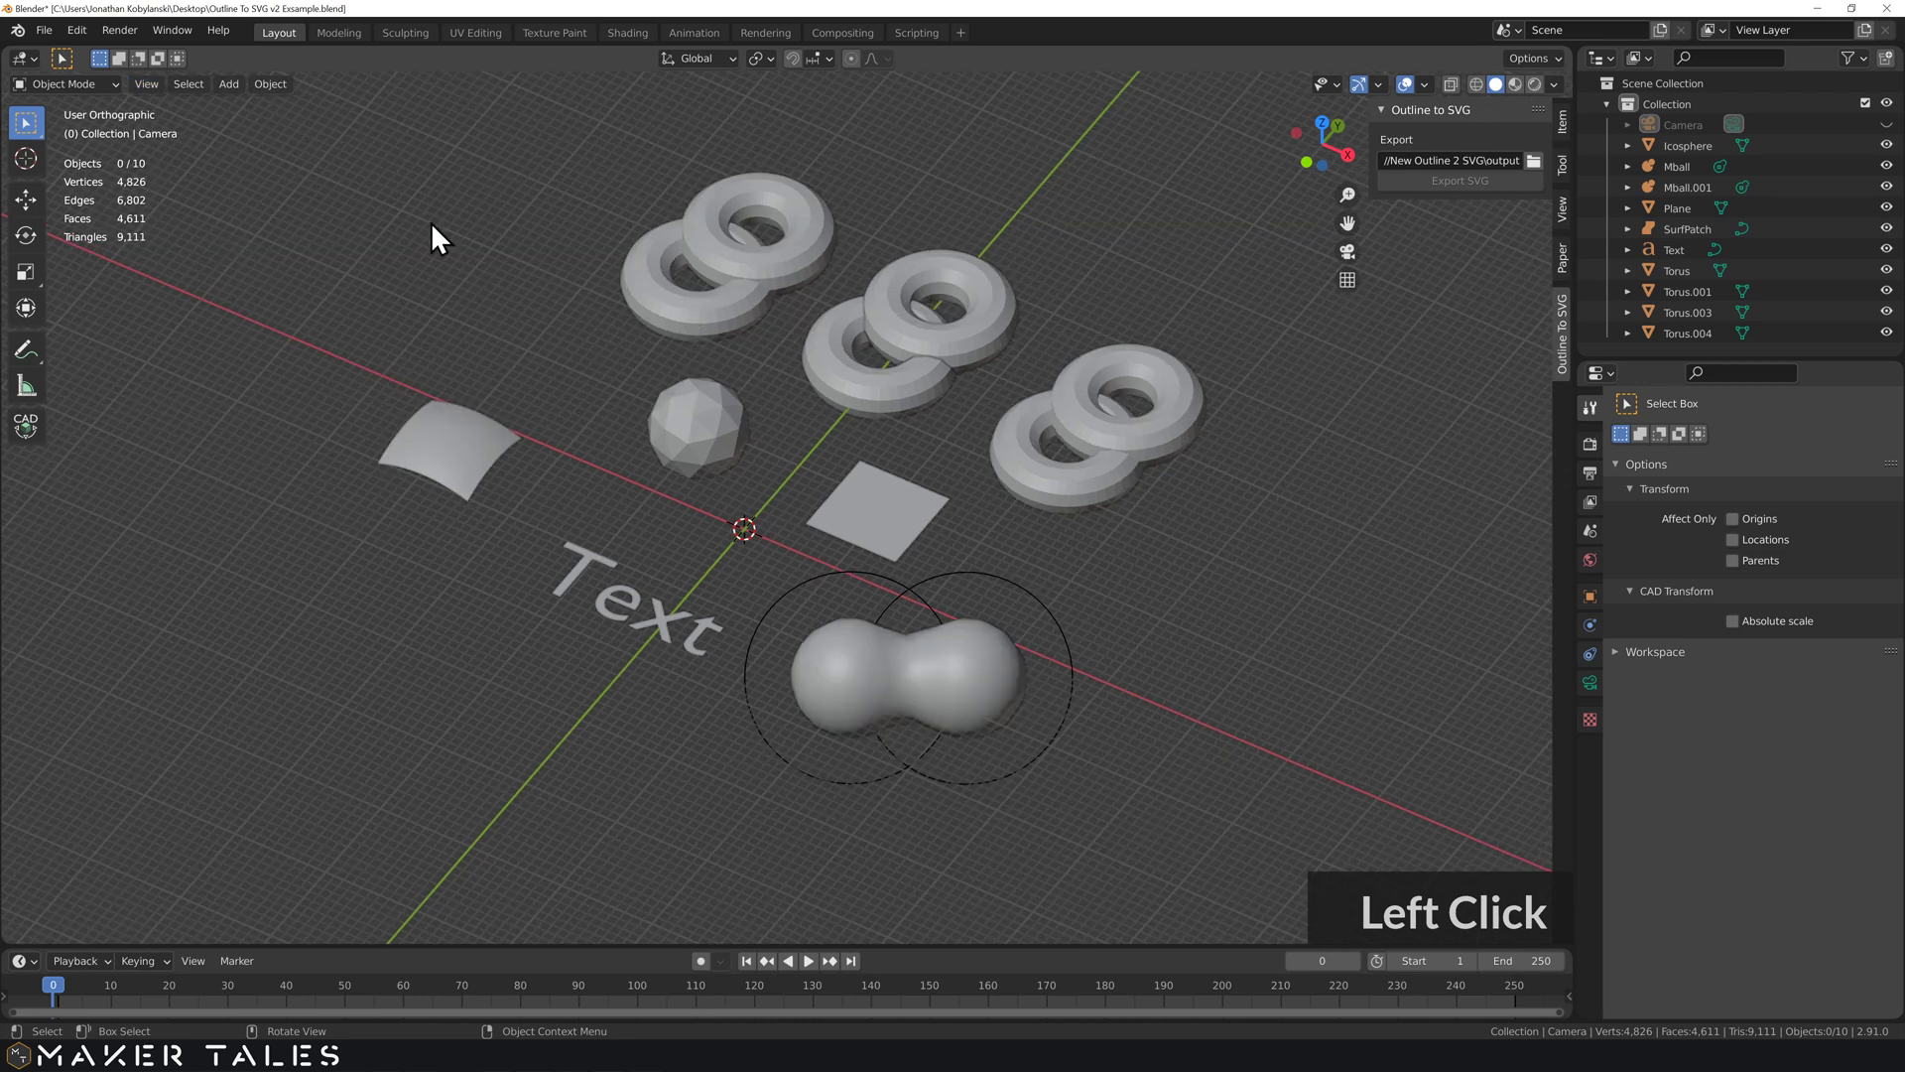
drag(1264, 132, 328, 812)
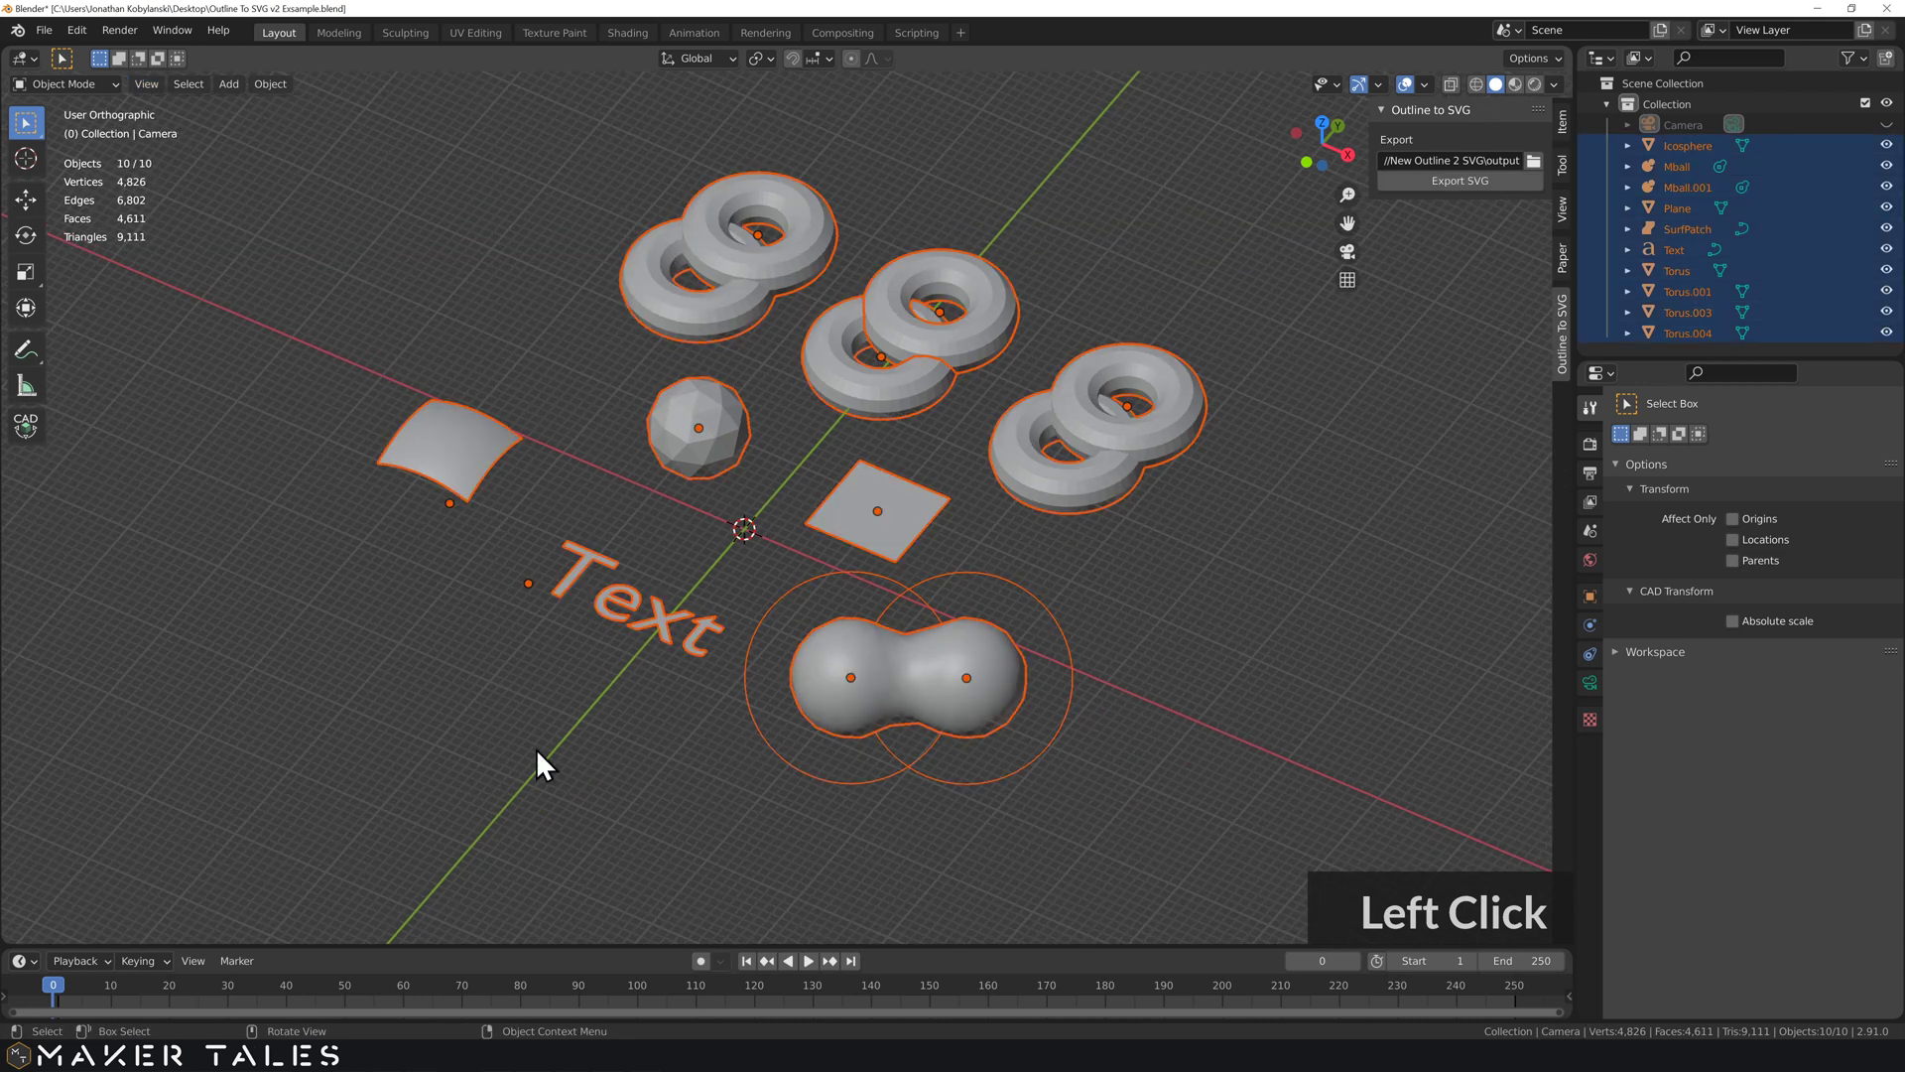
click(1480, 180)
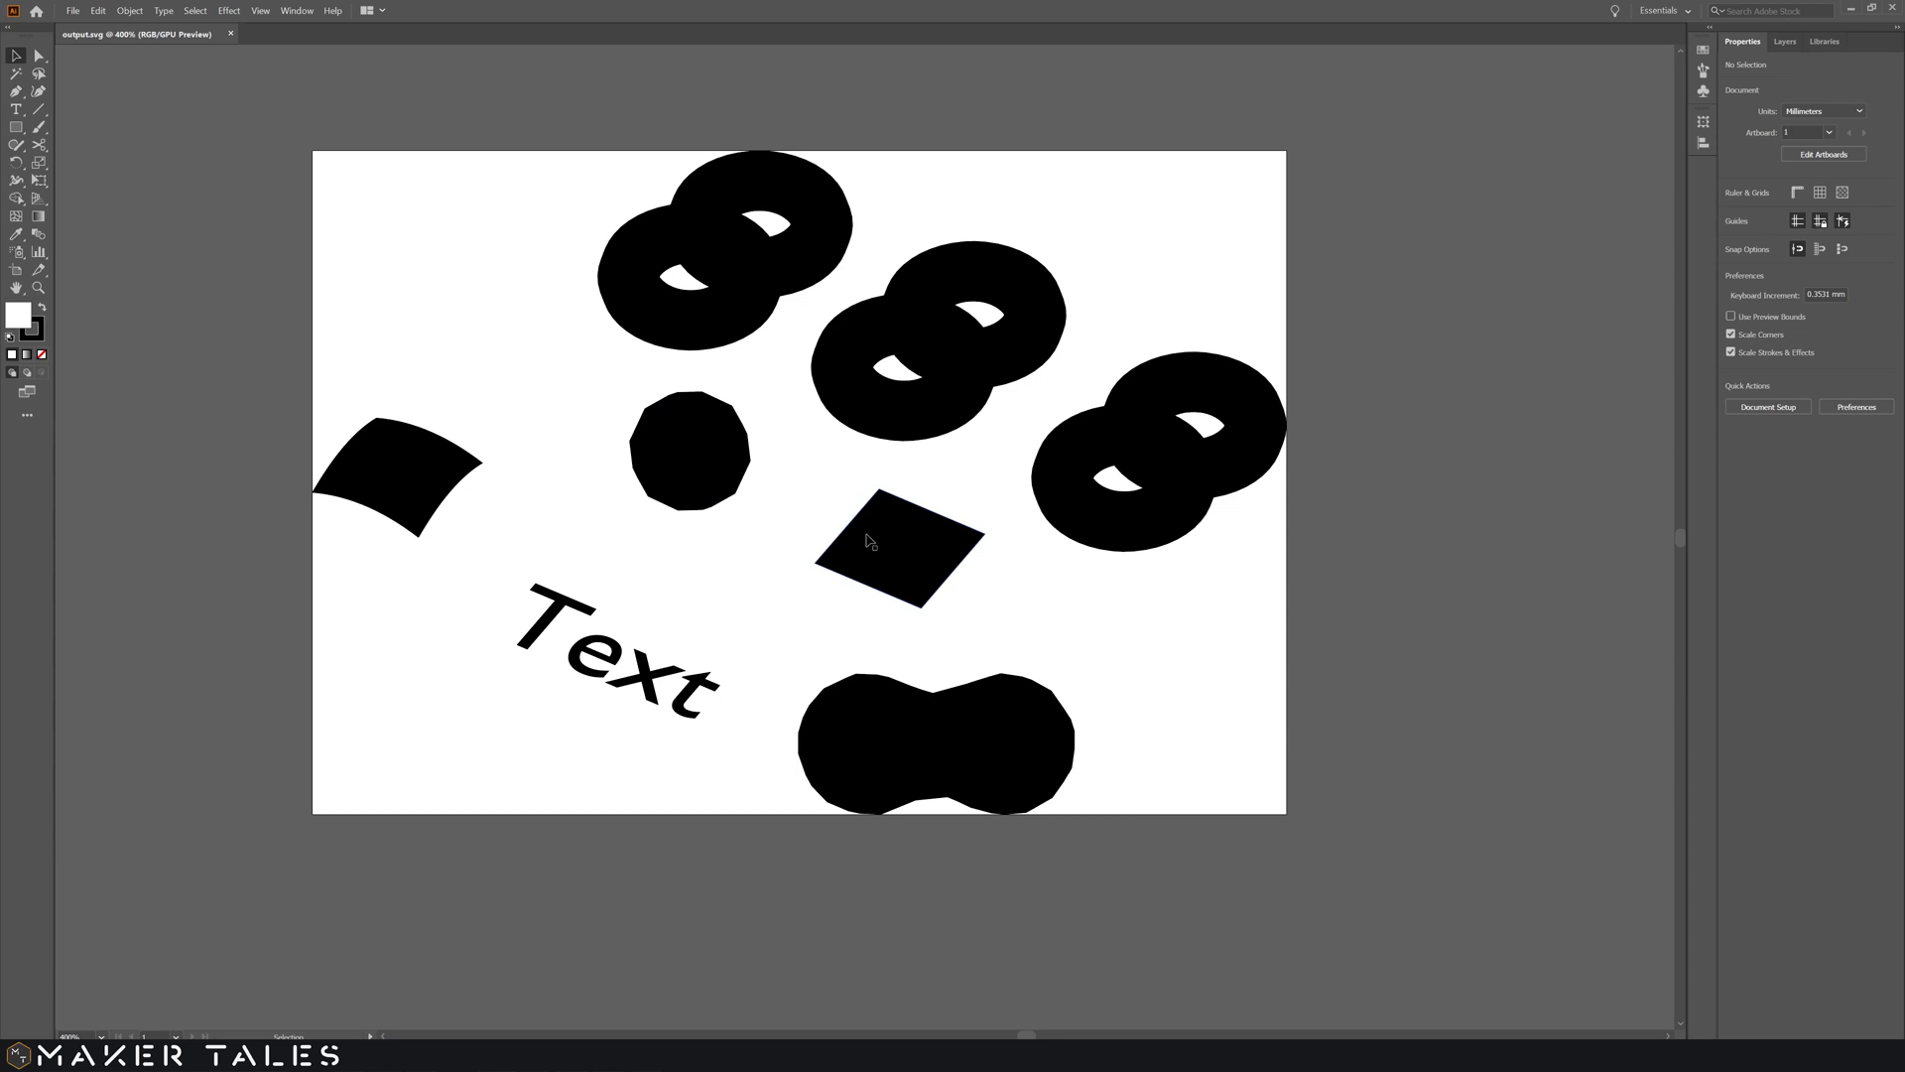
Drag the middle, top-left and right ring pairs slightly to confirm they are separate shapes
mouse_move(1015, 371)
mouse_down()
mouse_move(1049, 293)
mouse_move(1119, 222)
mouse_move(1032, 315)
mouse_move(1112, 303)
mouse_move(1043, 351)
mouse_up()
click(759, 276)
mouse_move(758, 270)
mouse_down()
mouse_move(812, 204)
mouse_move(791, 196)
mouse_move(762, 232)
mouse_up()
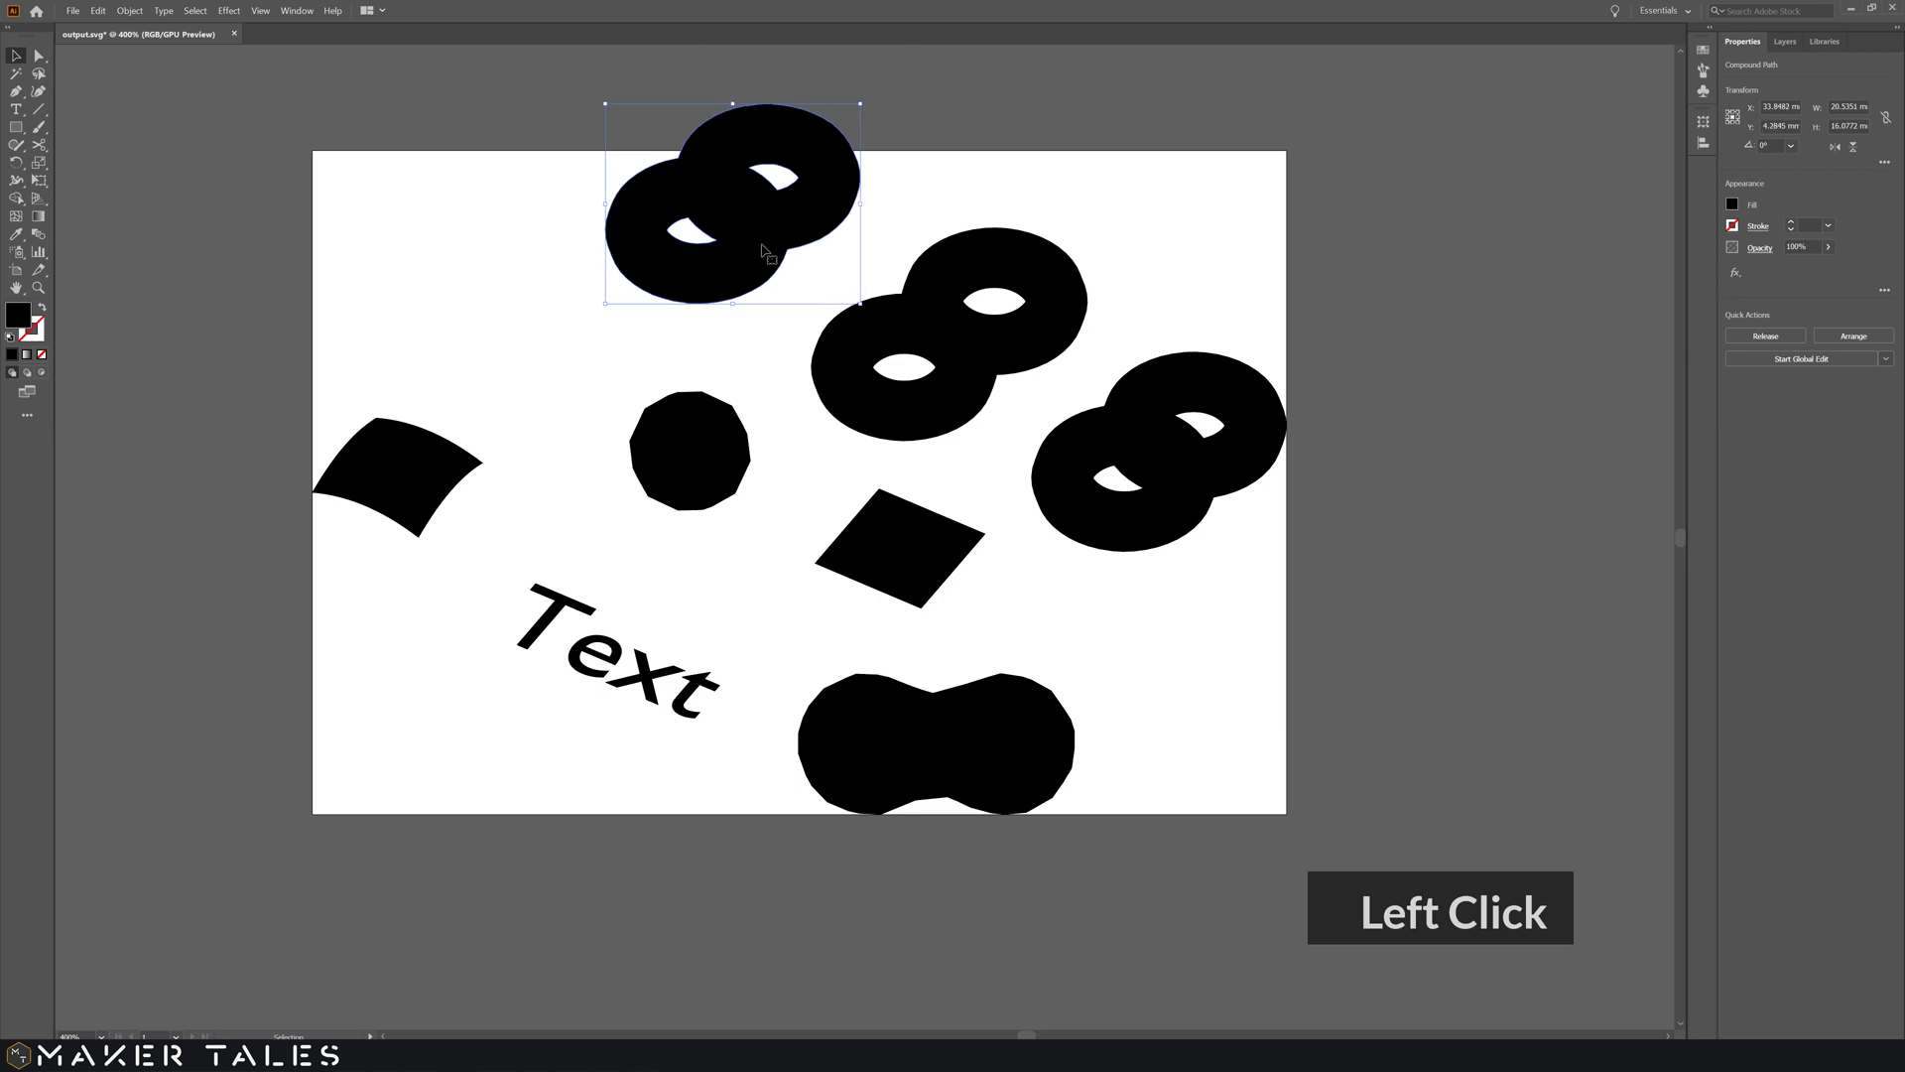
mouse_move(1188, 519)
mouse_down()
mouse_move(1246, 437)
mouse_move(1220, 497)
mouse_move(1171, 487)
mouse_up()
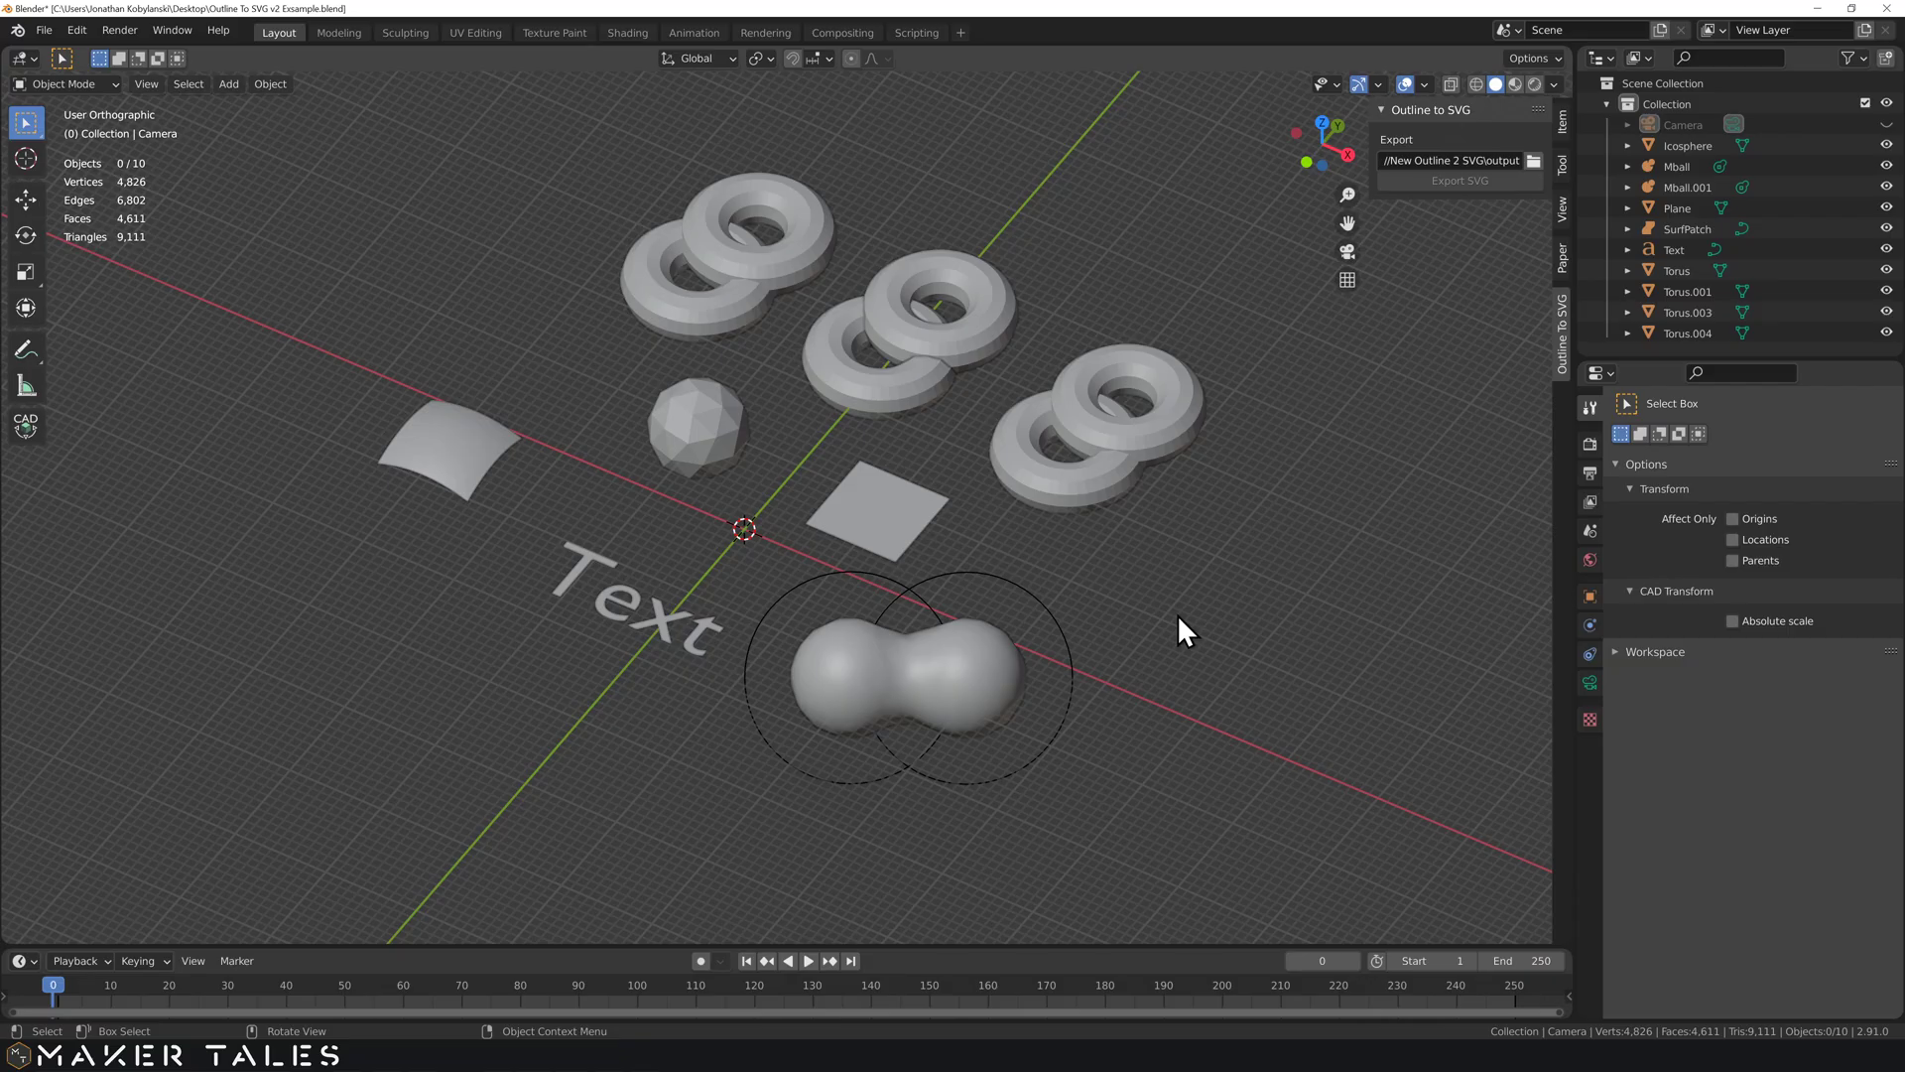
Switch to top view and test-move the left torus pair's upper ring in Edit Mode, then undo
key(KP_7)
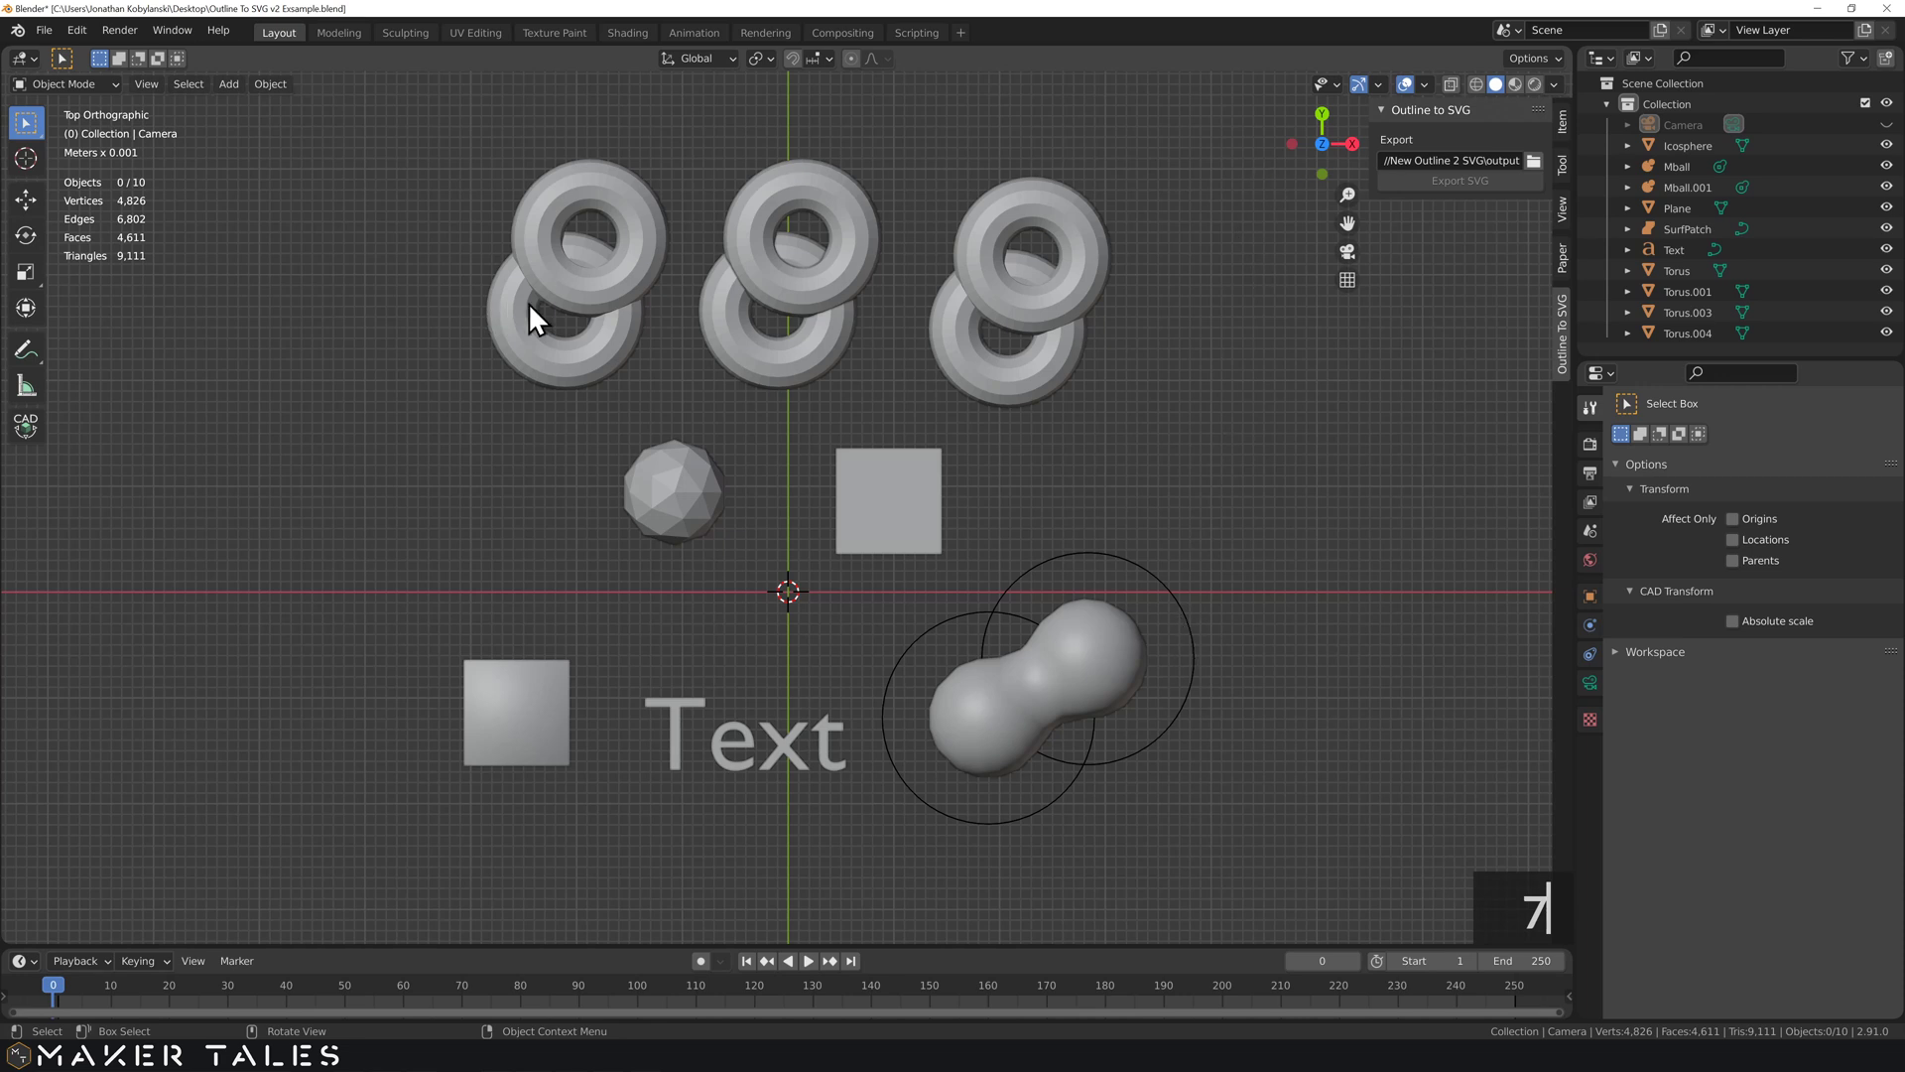
click(601, 303)
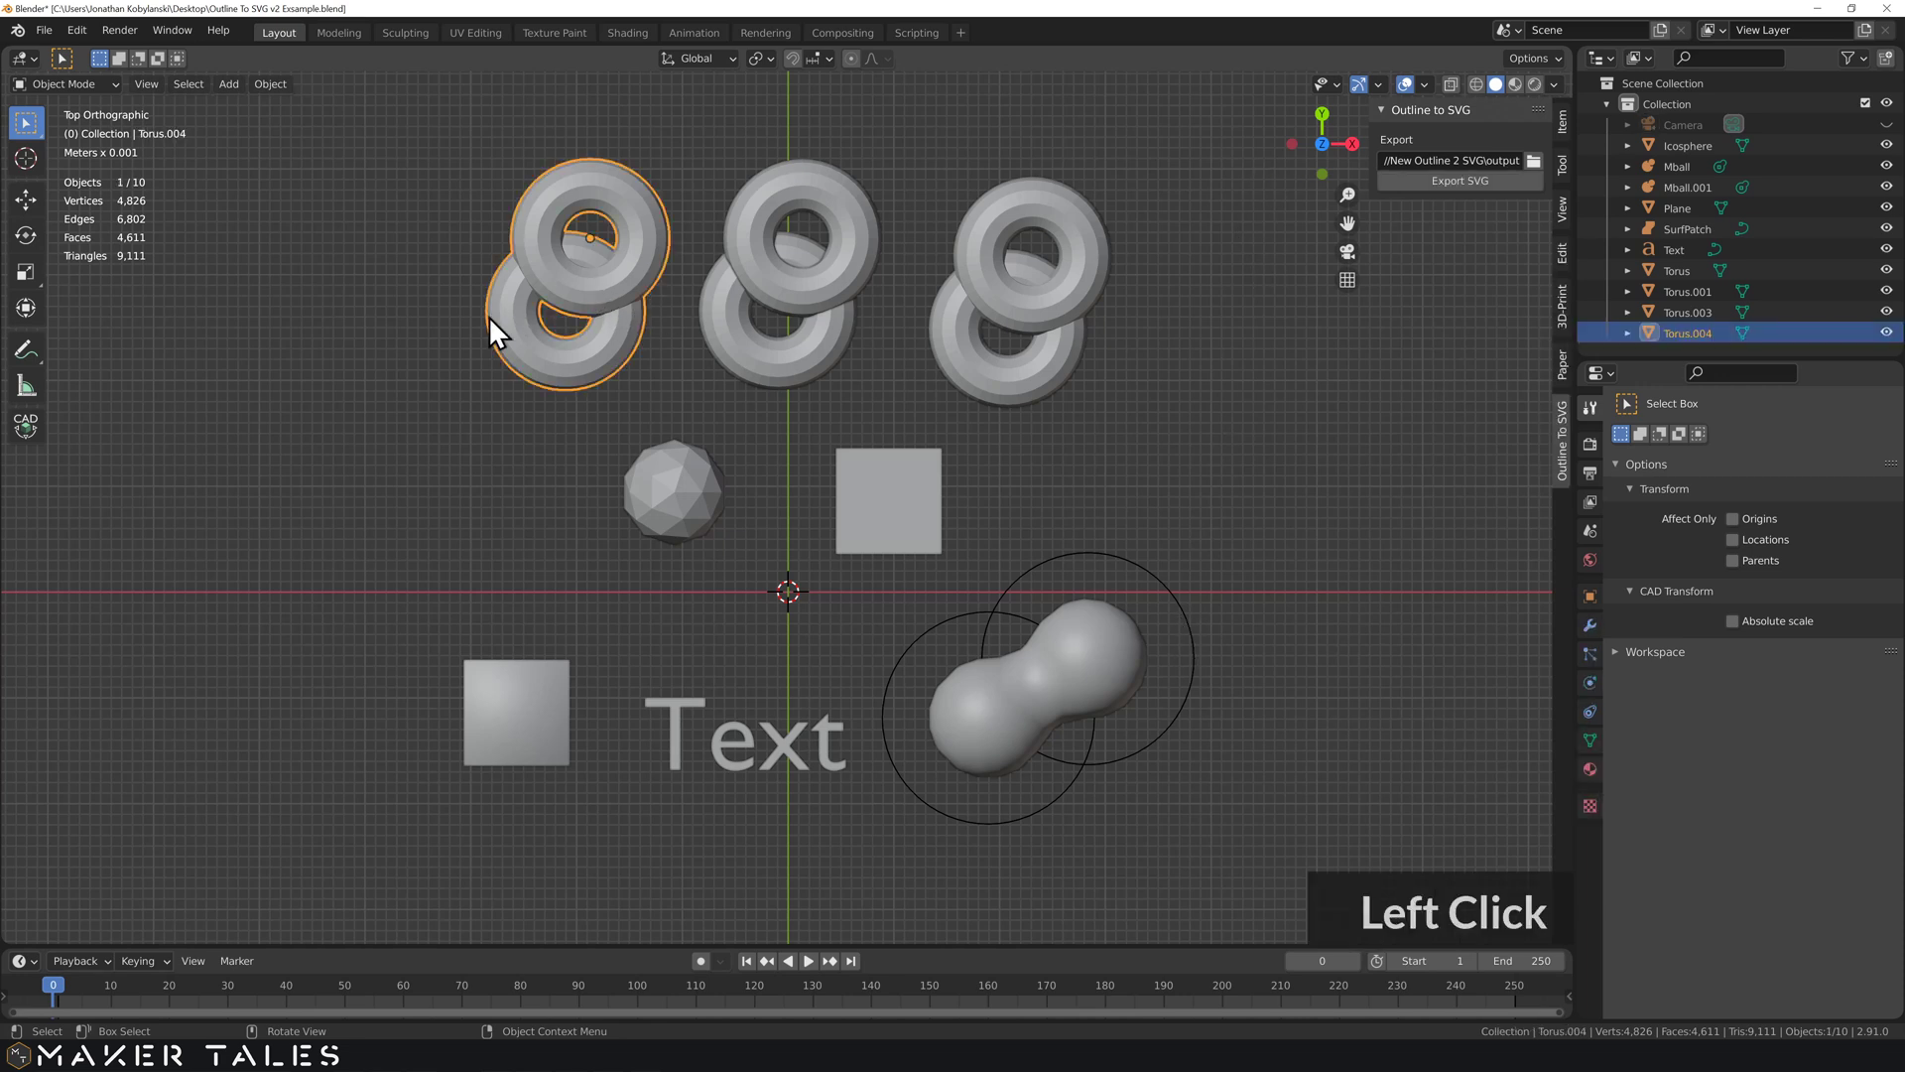
key(Tab)
click(552, 198)
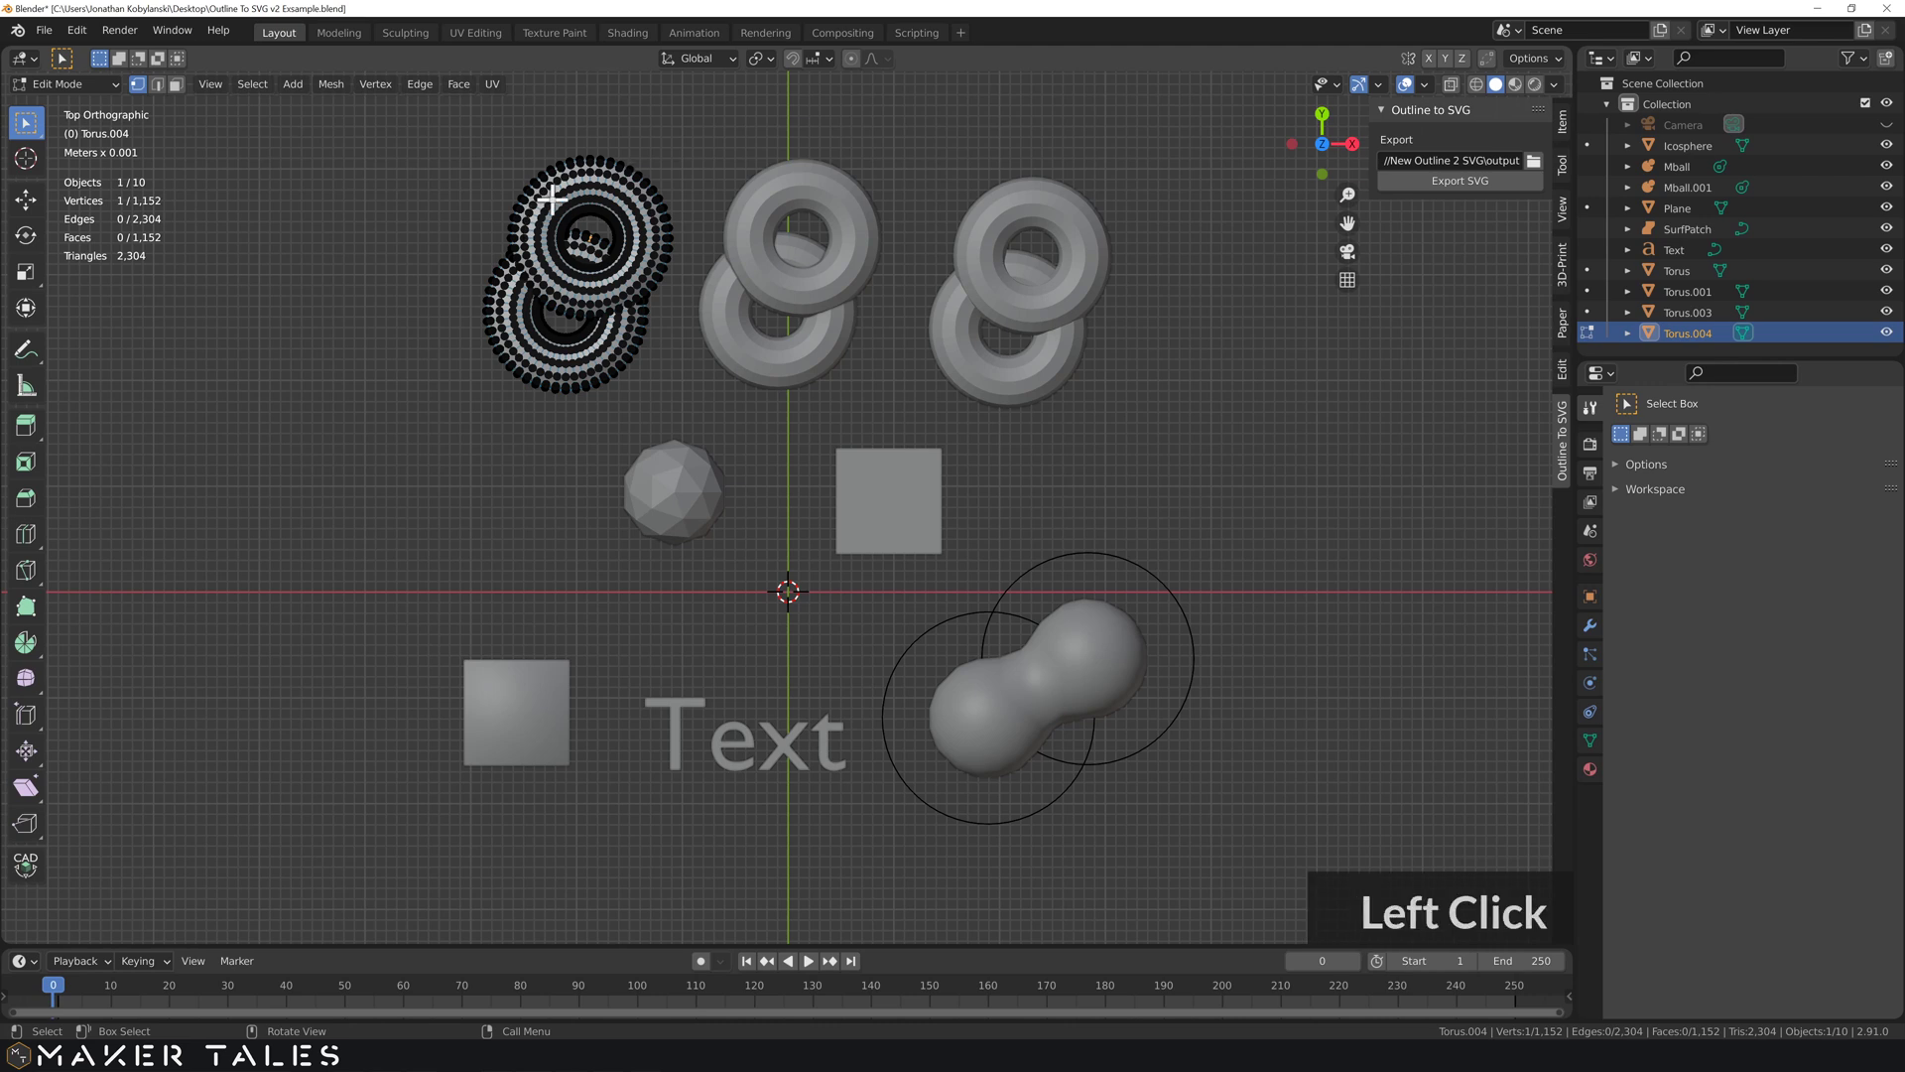
key(l)
key(g)
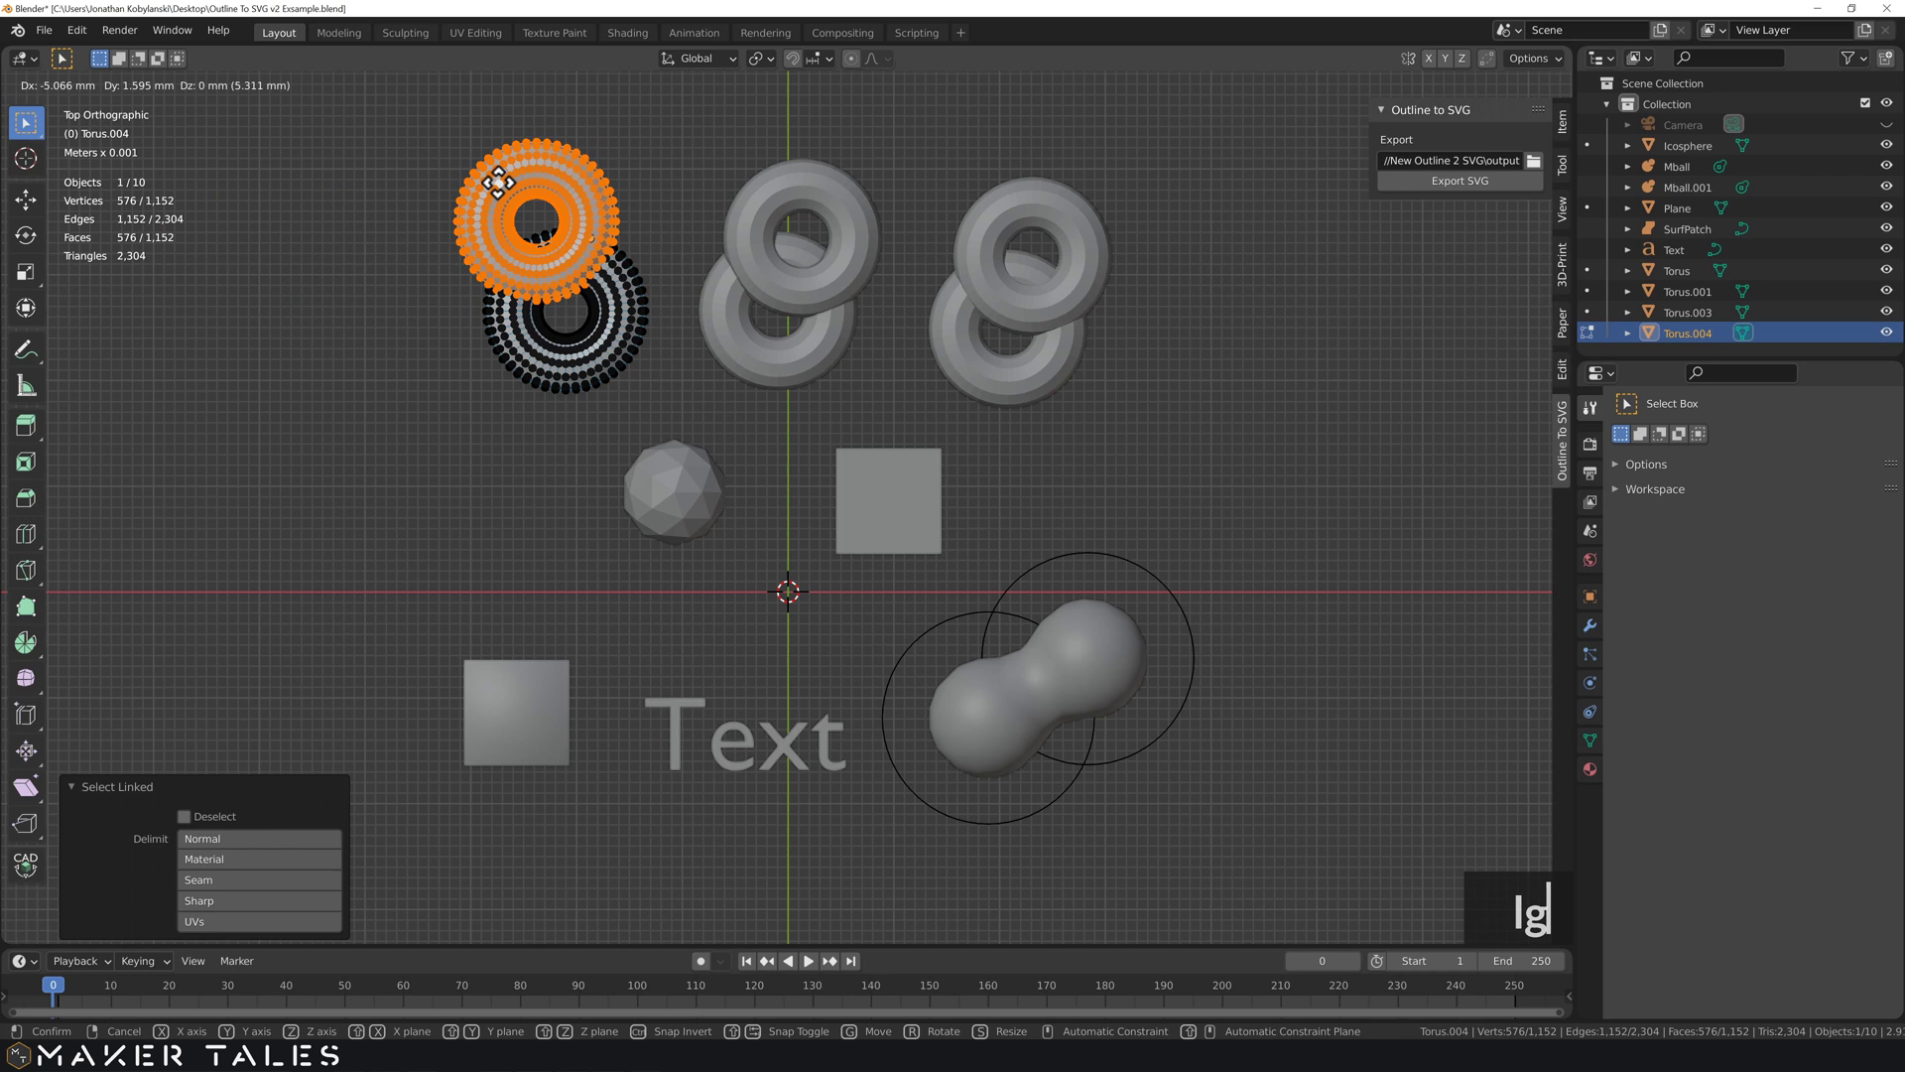
click(499, 181)
key(ctrl+z)
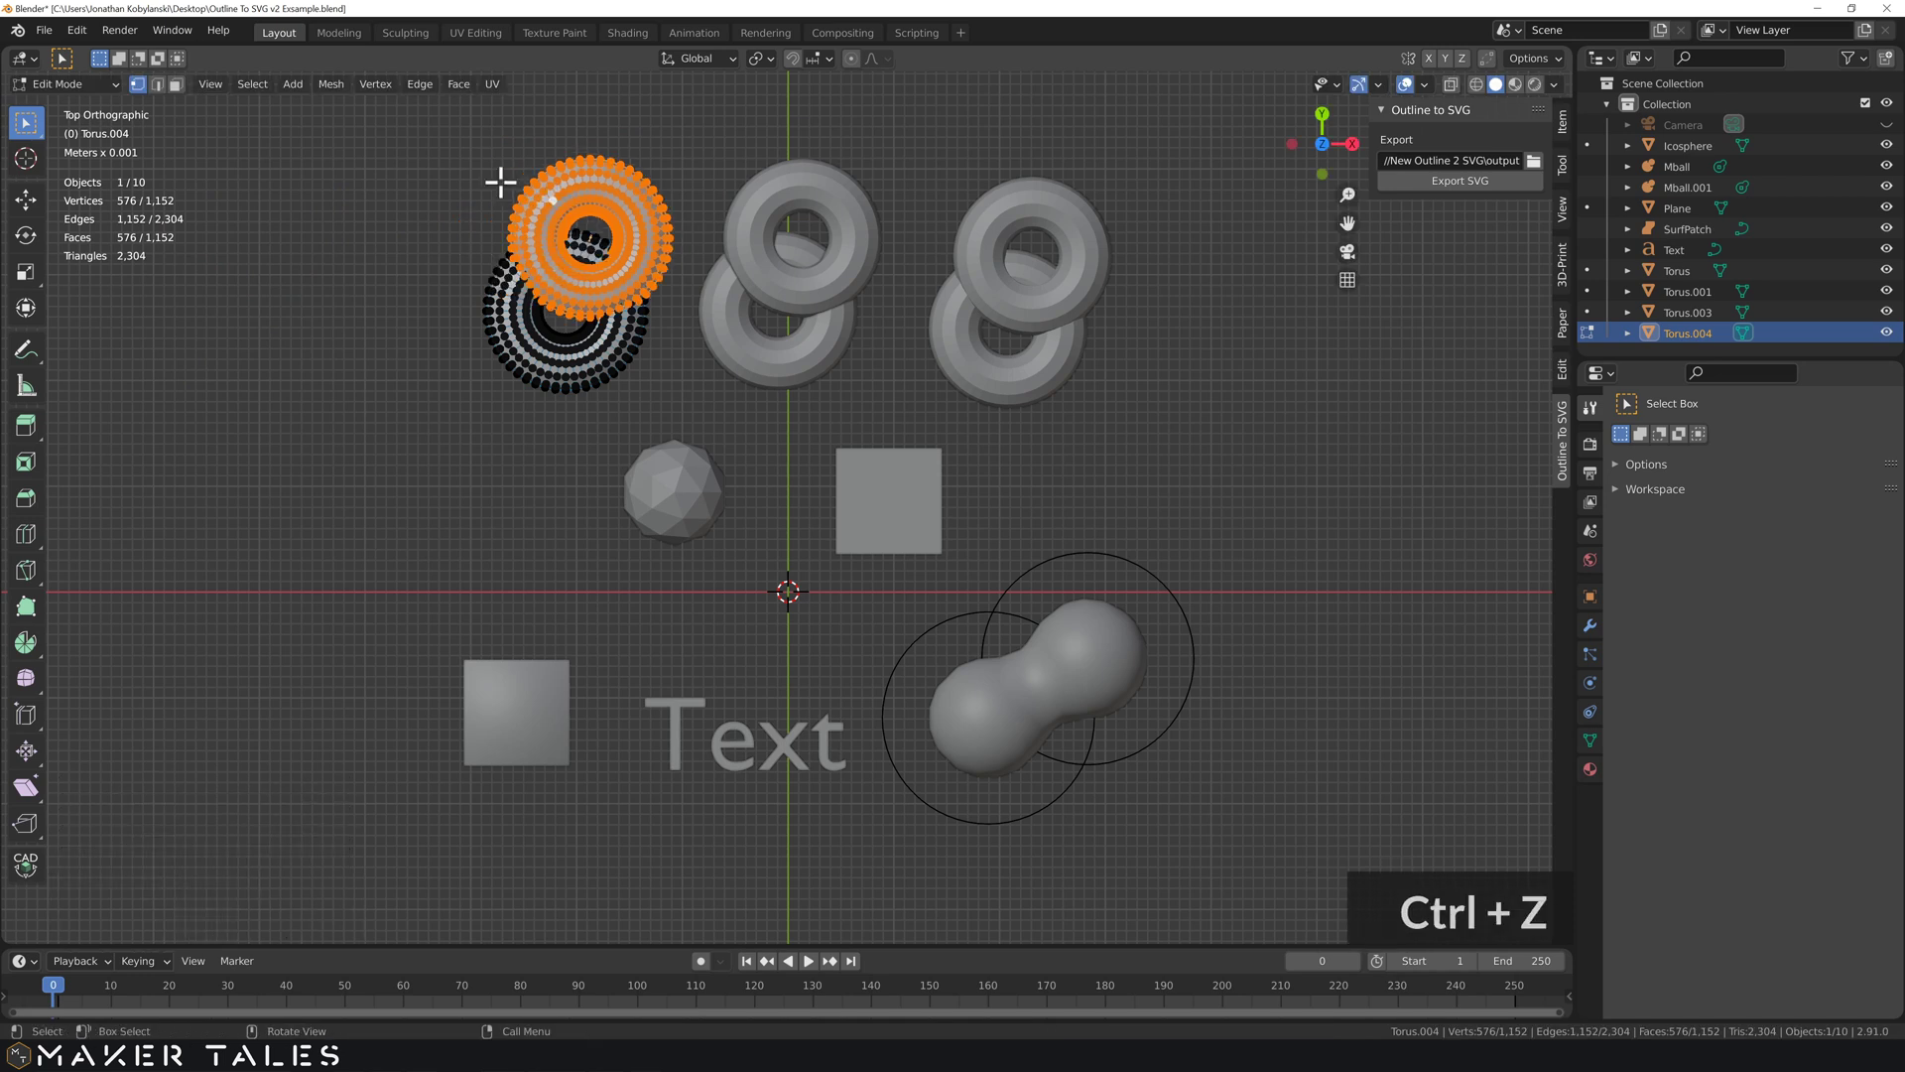
key(Tab)
Inspect the middle and right torus pairs, selecting the right pair's linked geometry in Edit Mode
click(758, 209)
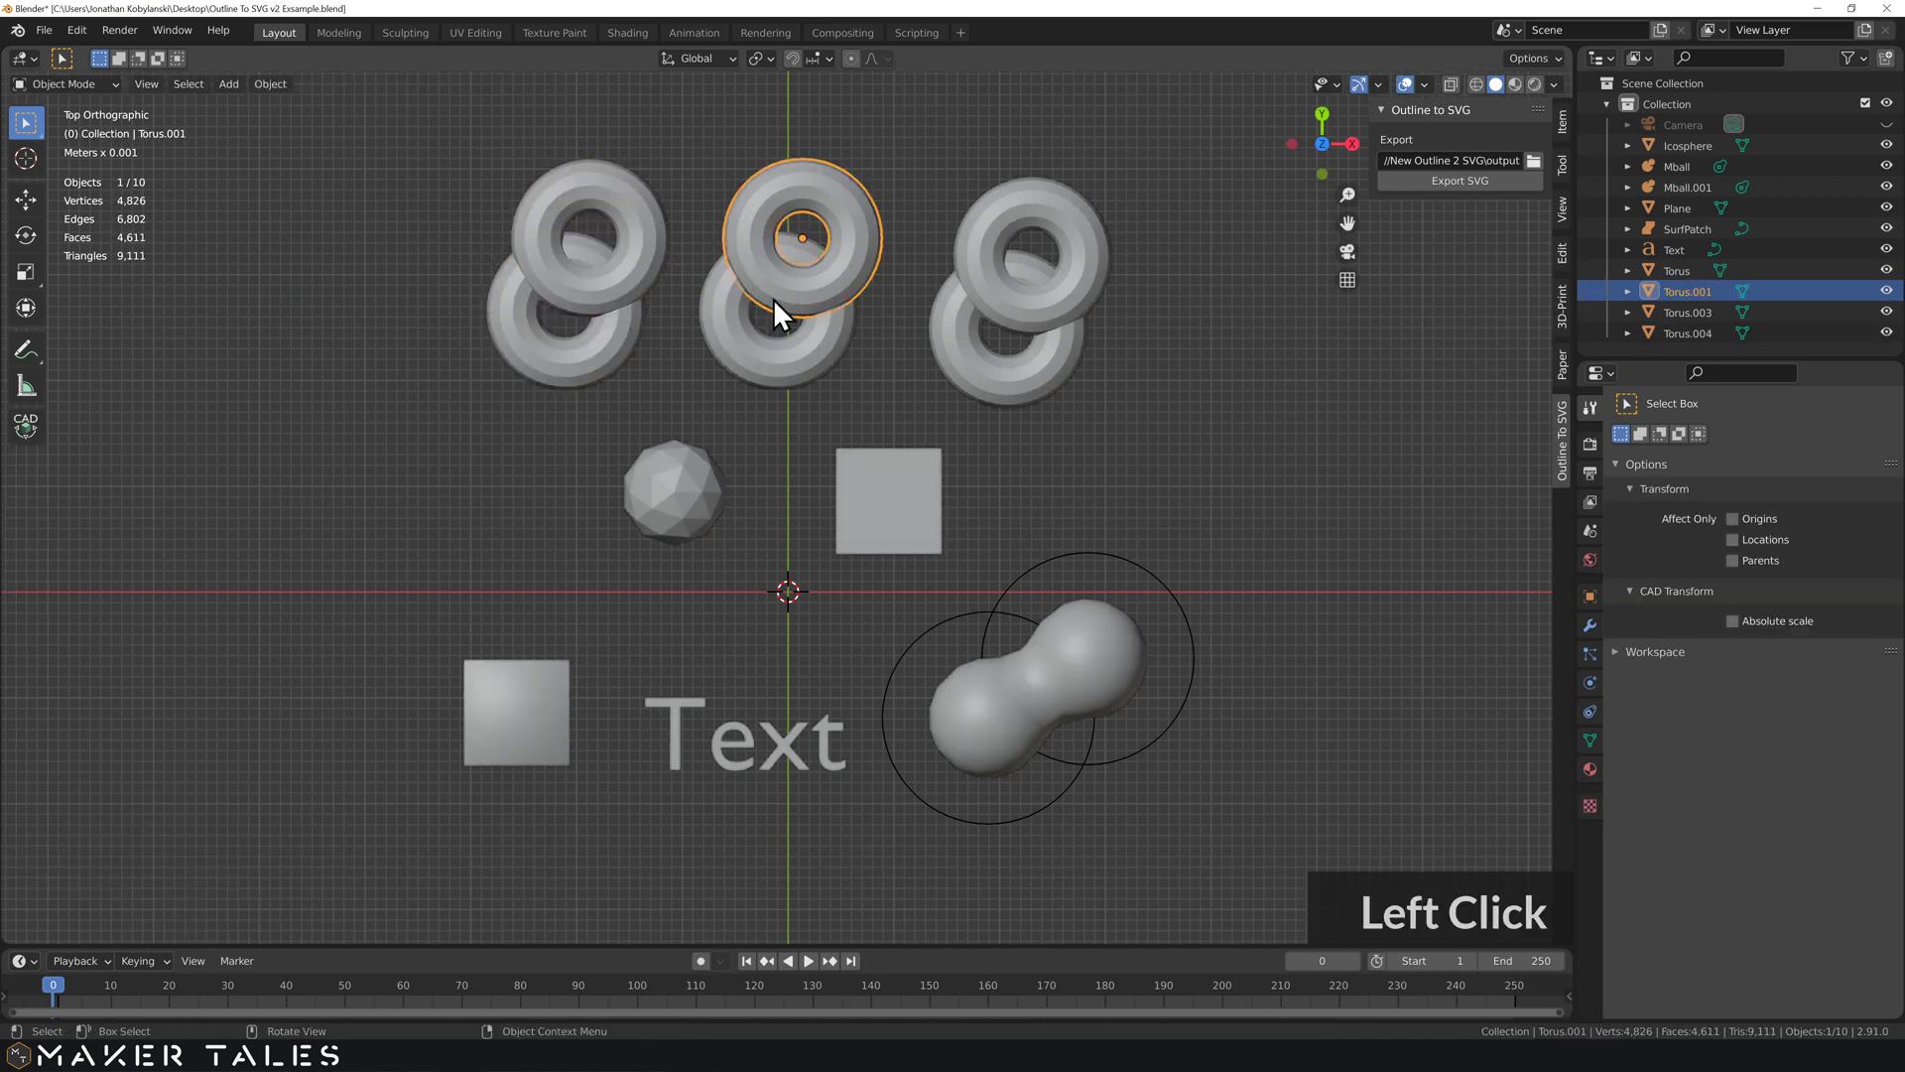
click(713, 316)
click(758, 205)
click(1002, 288)
key(Tab)
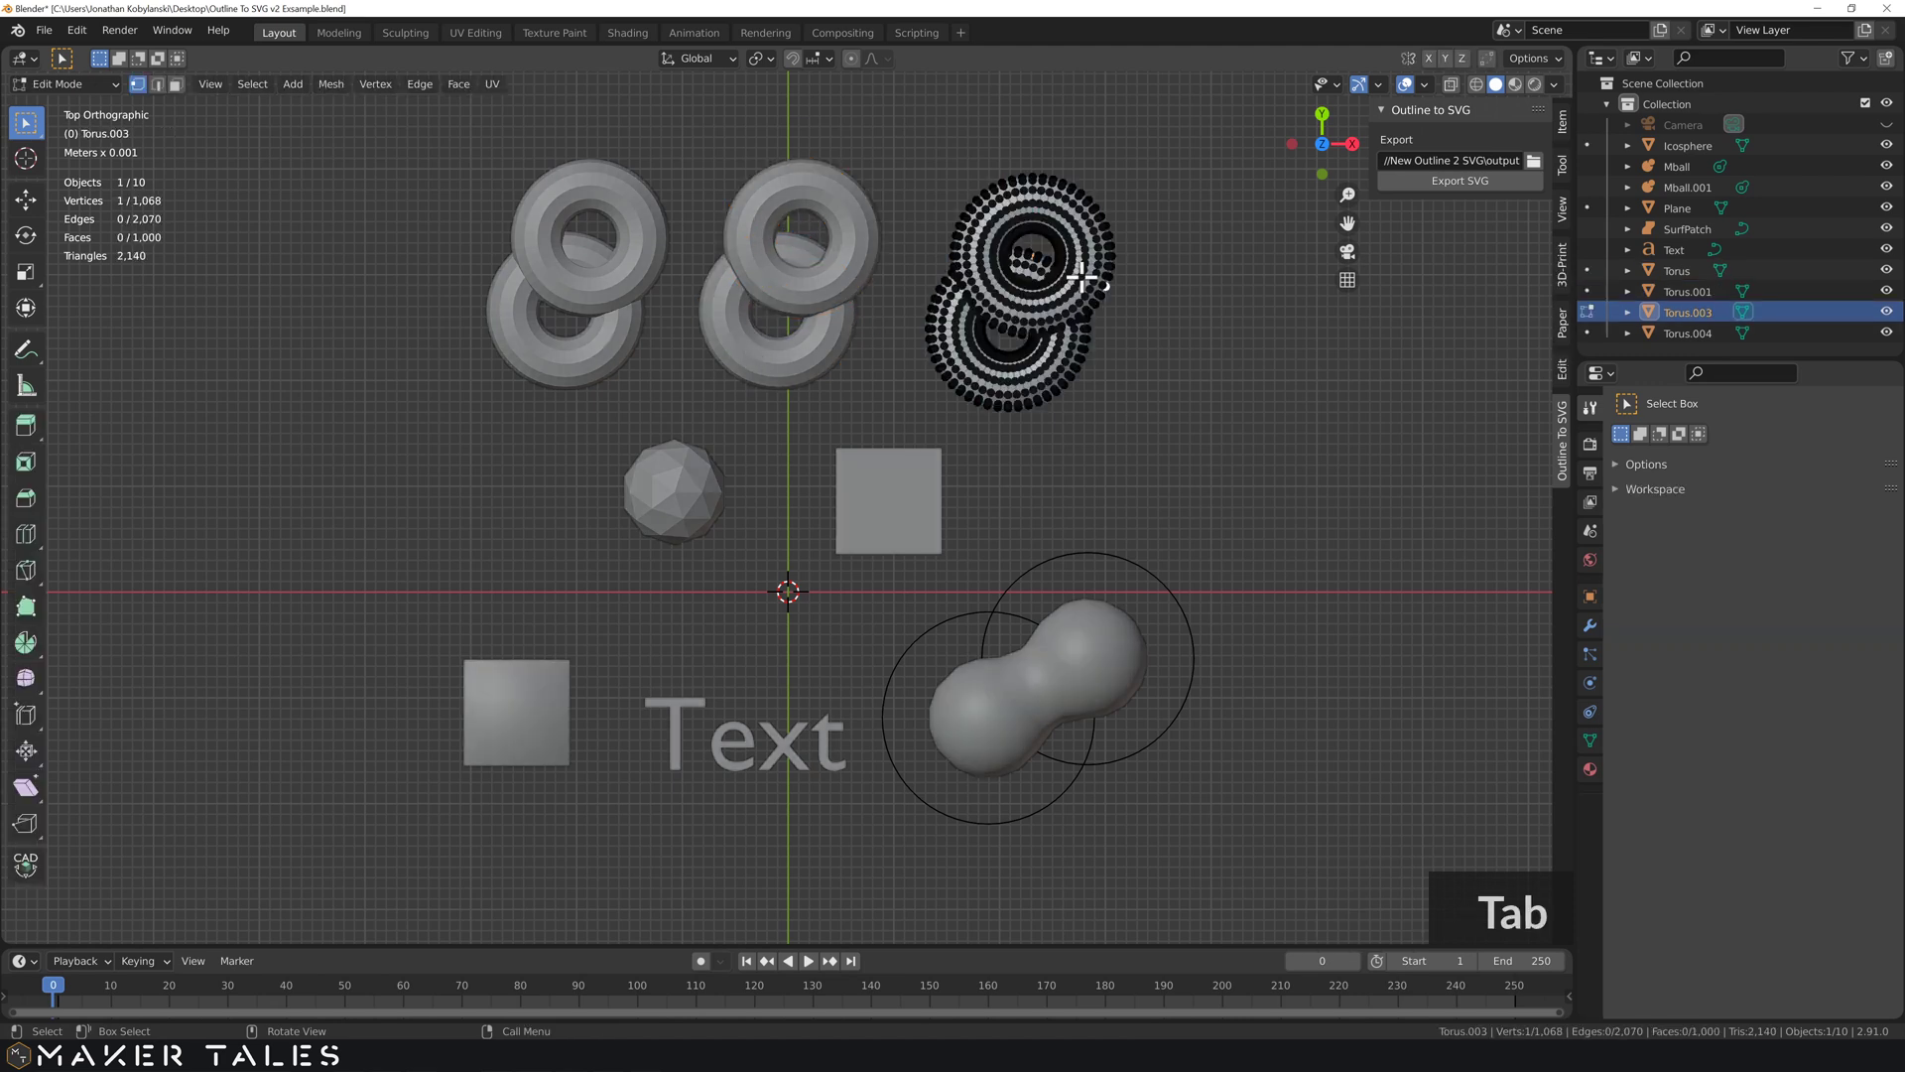
key(l)
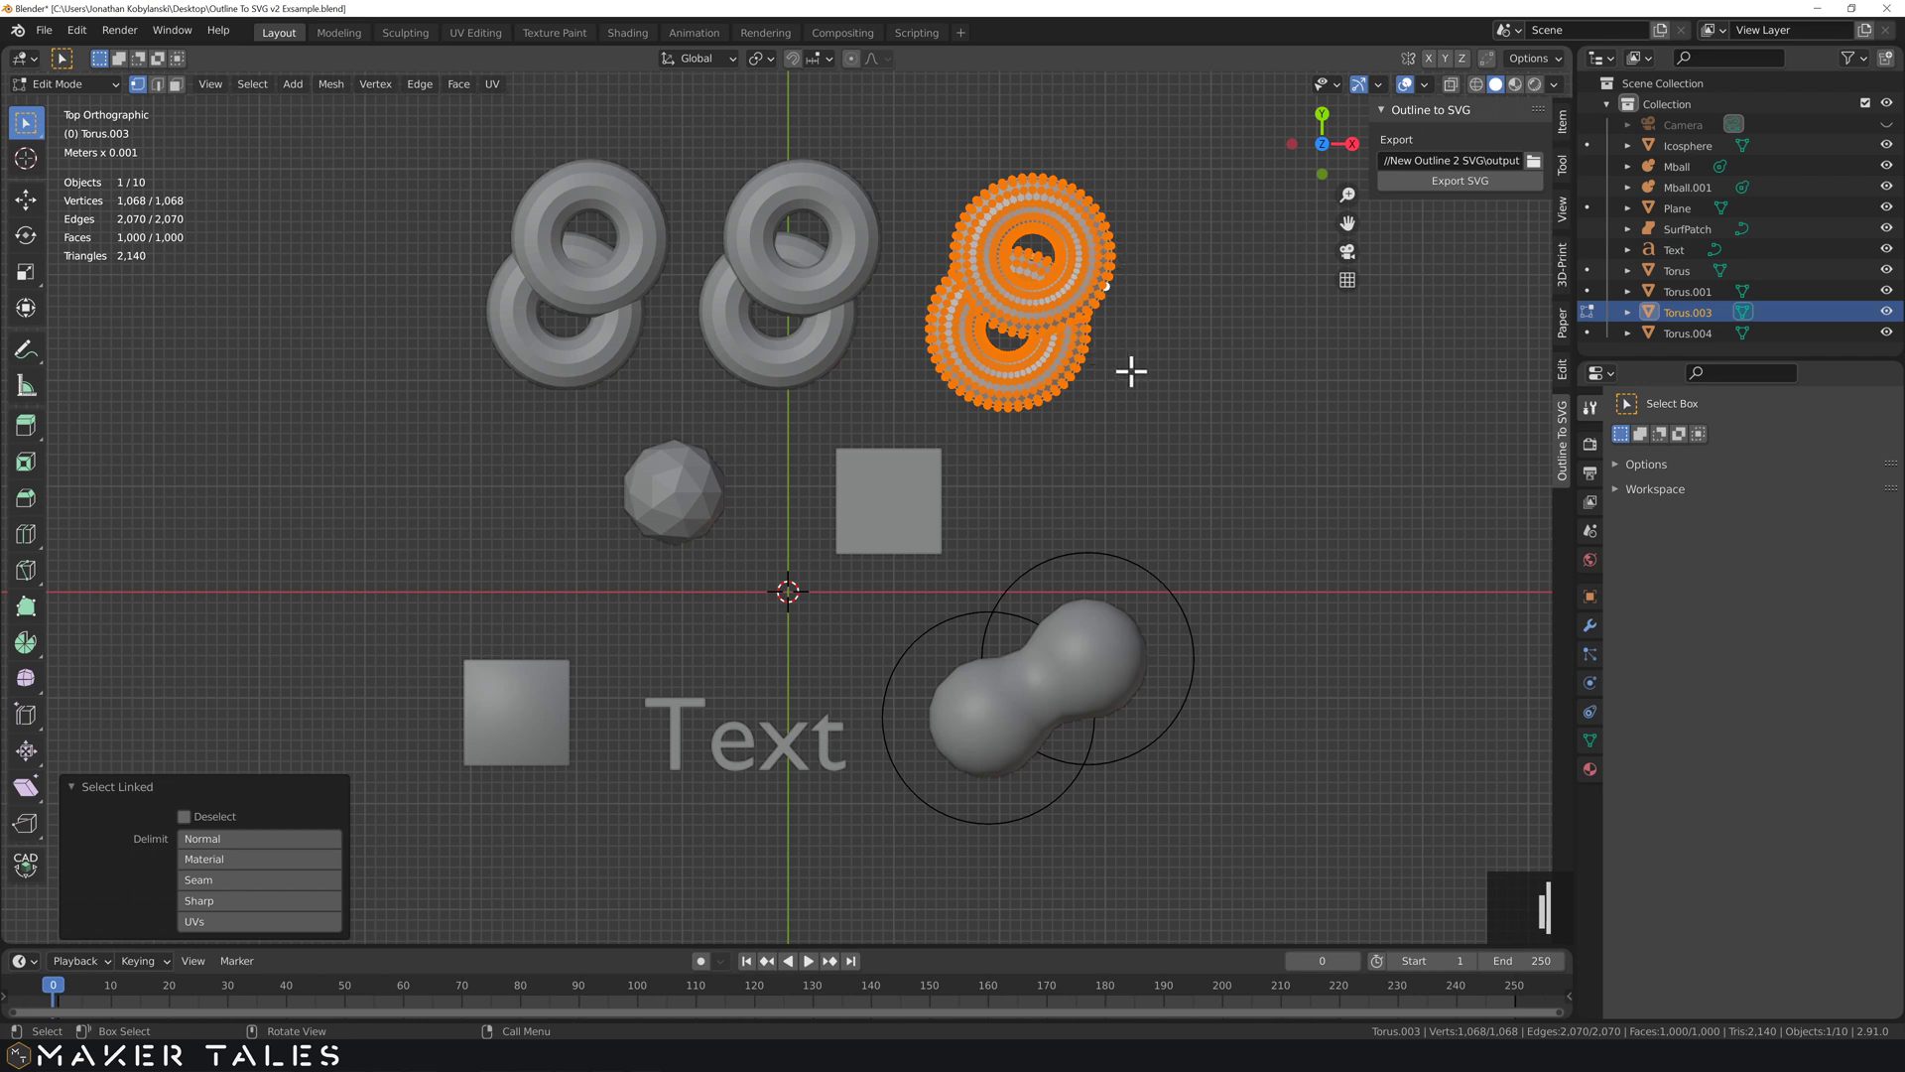
key(Tab)
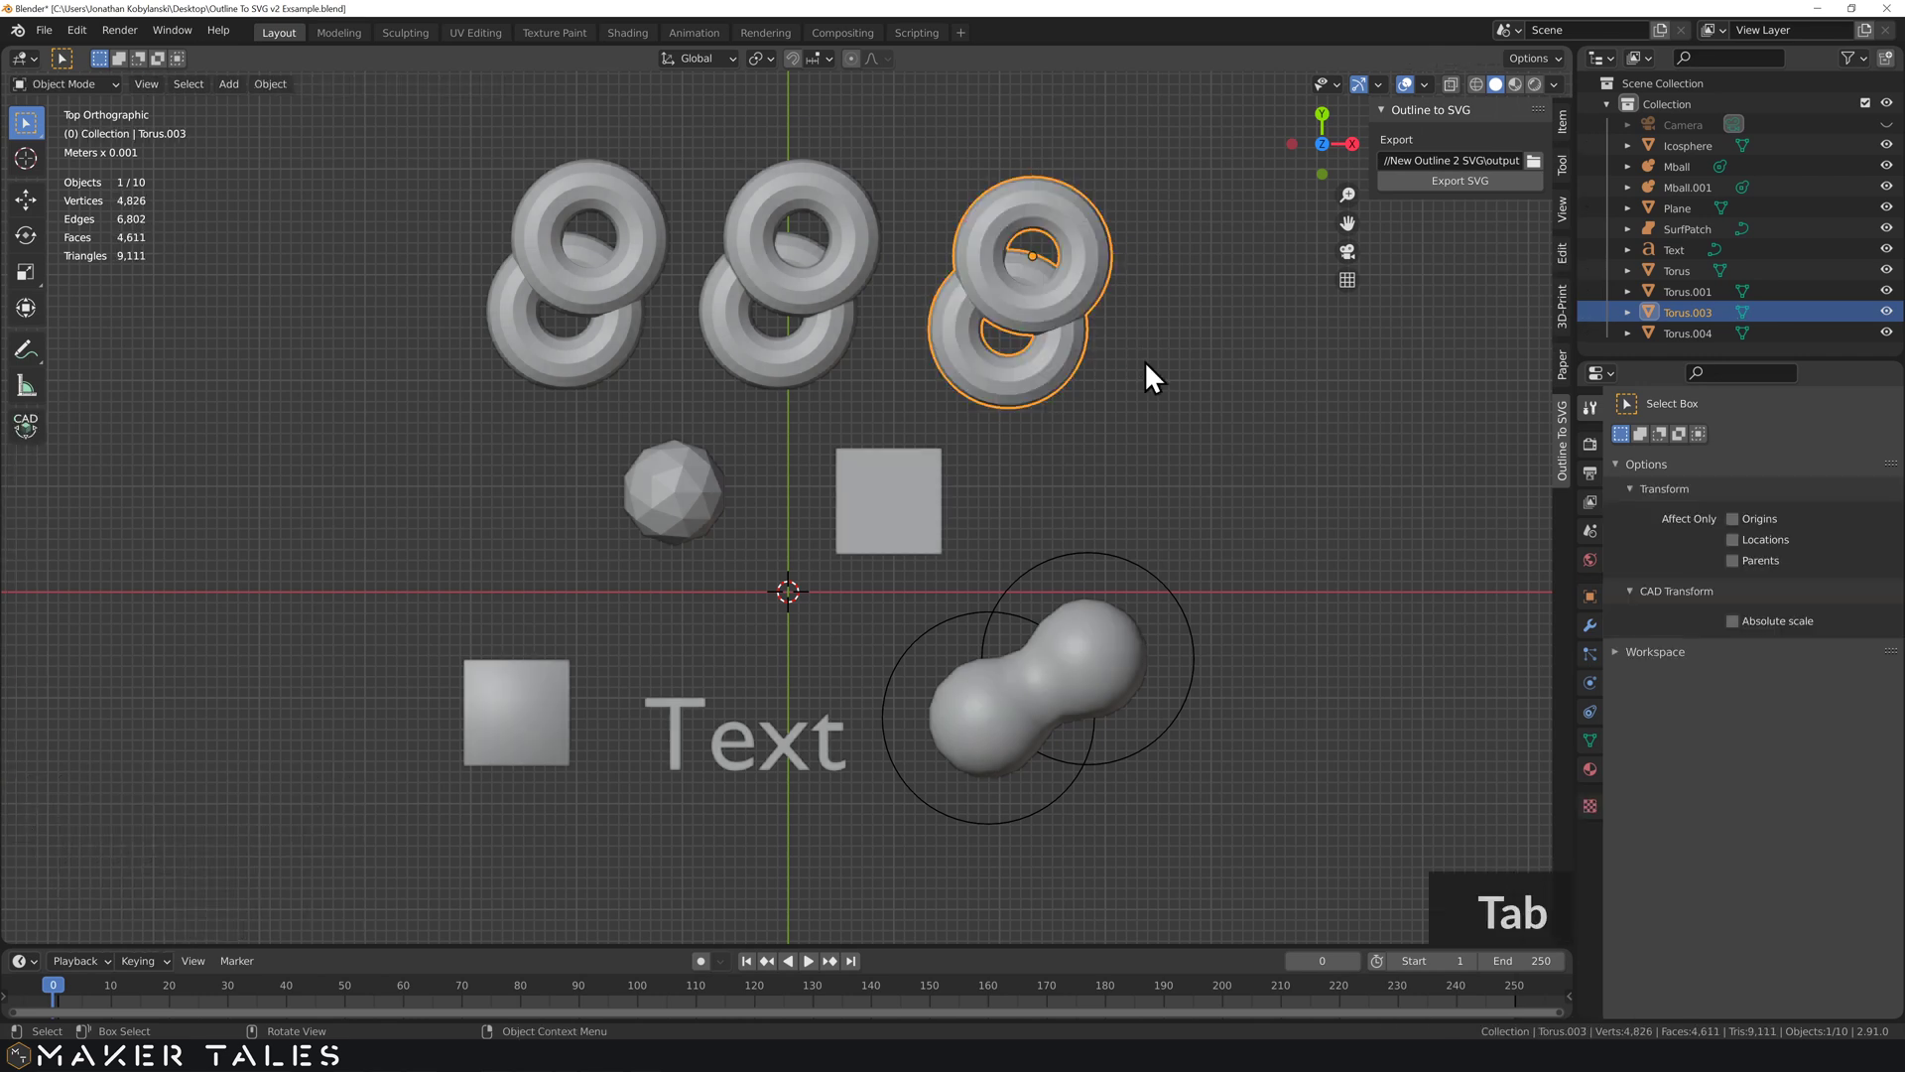
click(1157, 365)
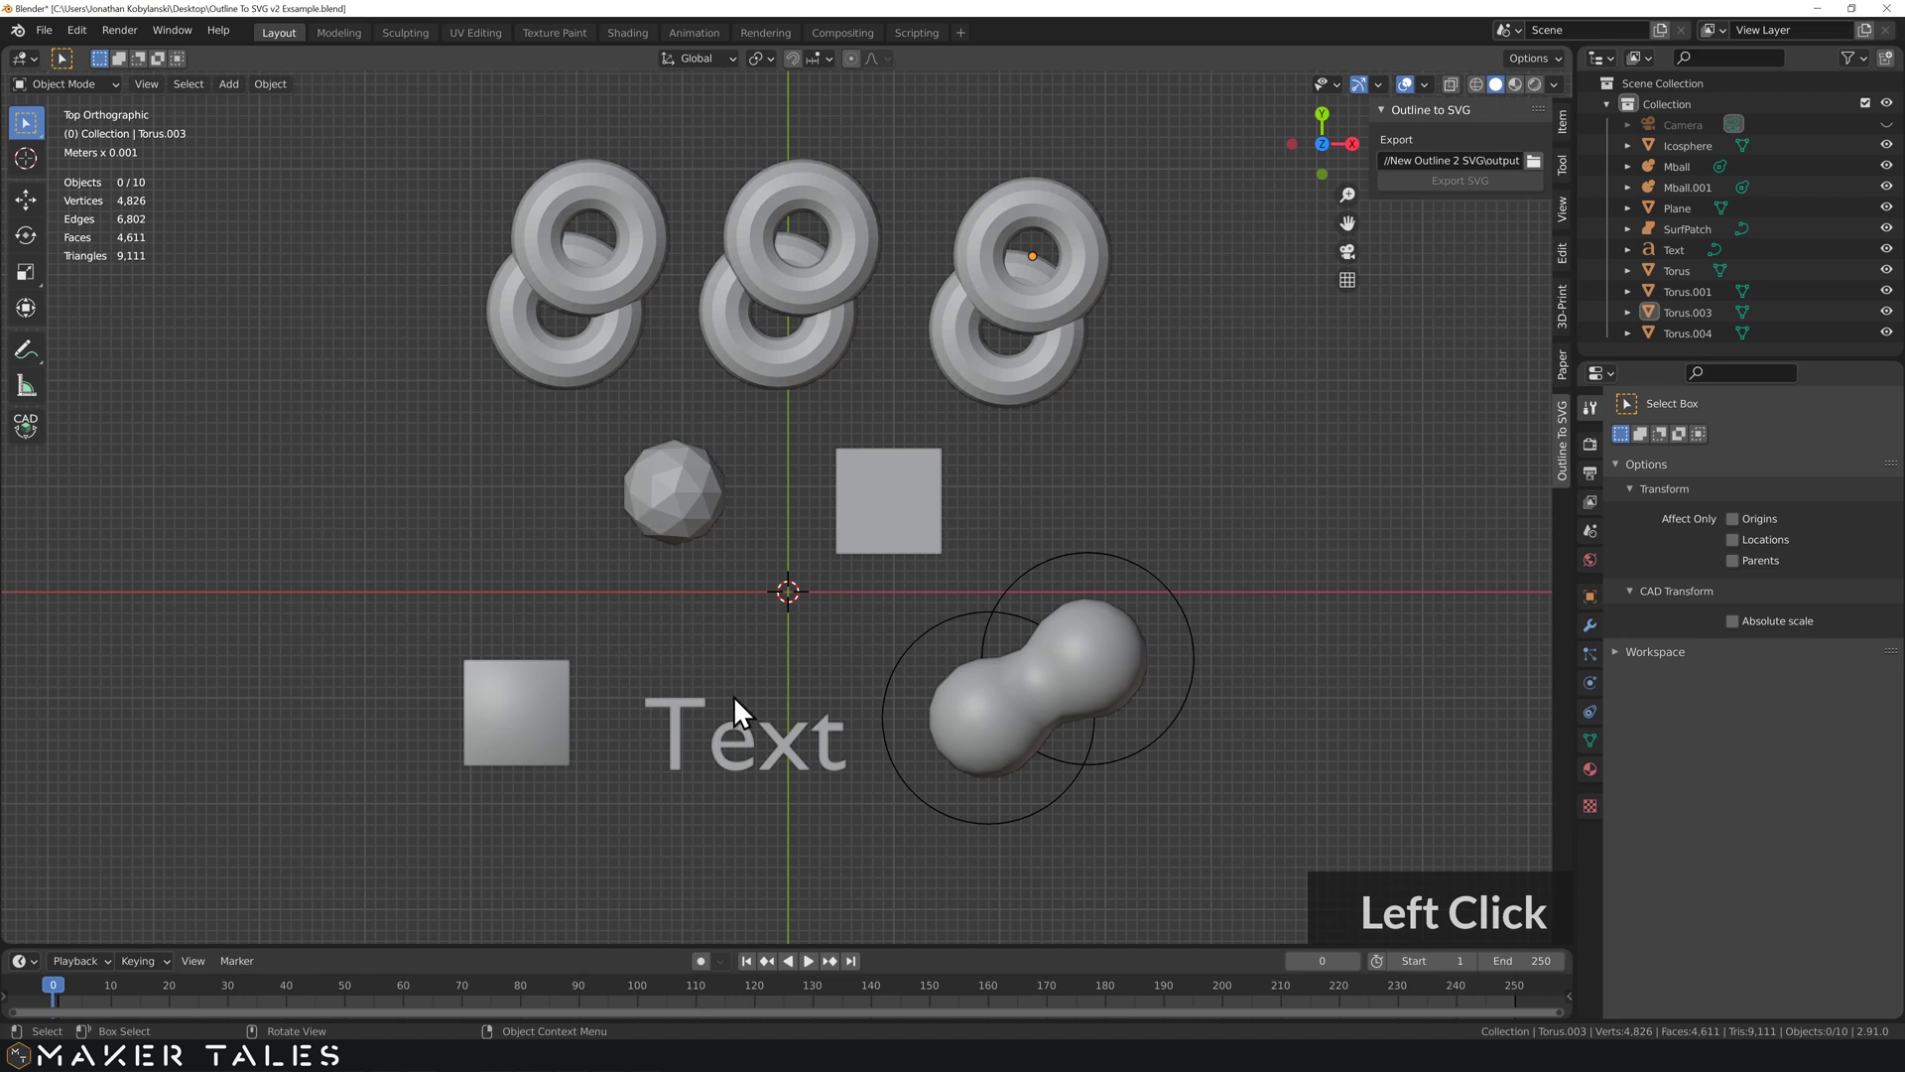
Edit the Text object, retyping its last letter so it still reads 'Text'
click(797, 724)
key(Tab)
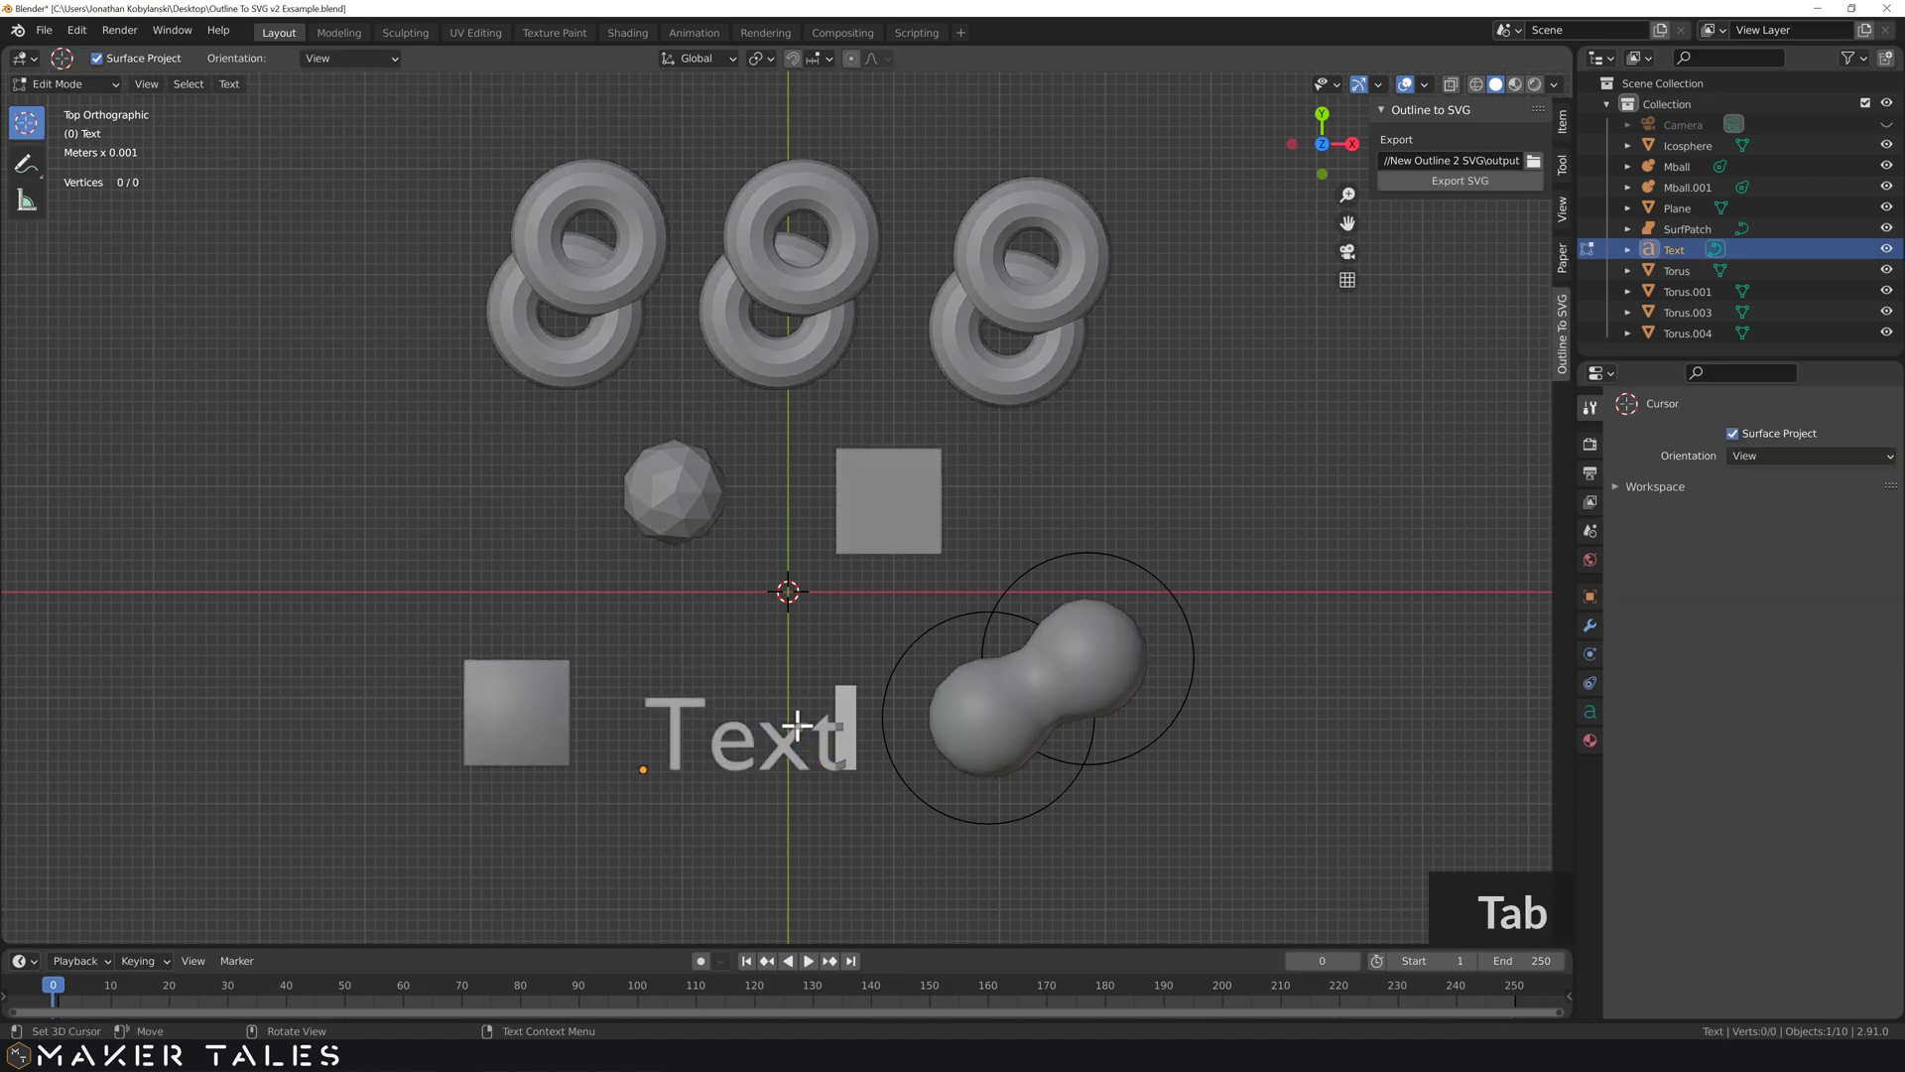
key(BackSpace)
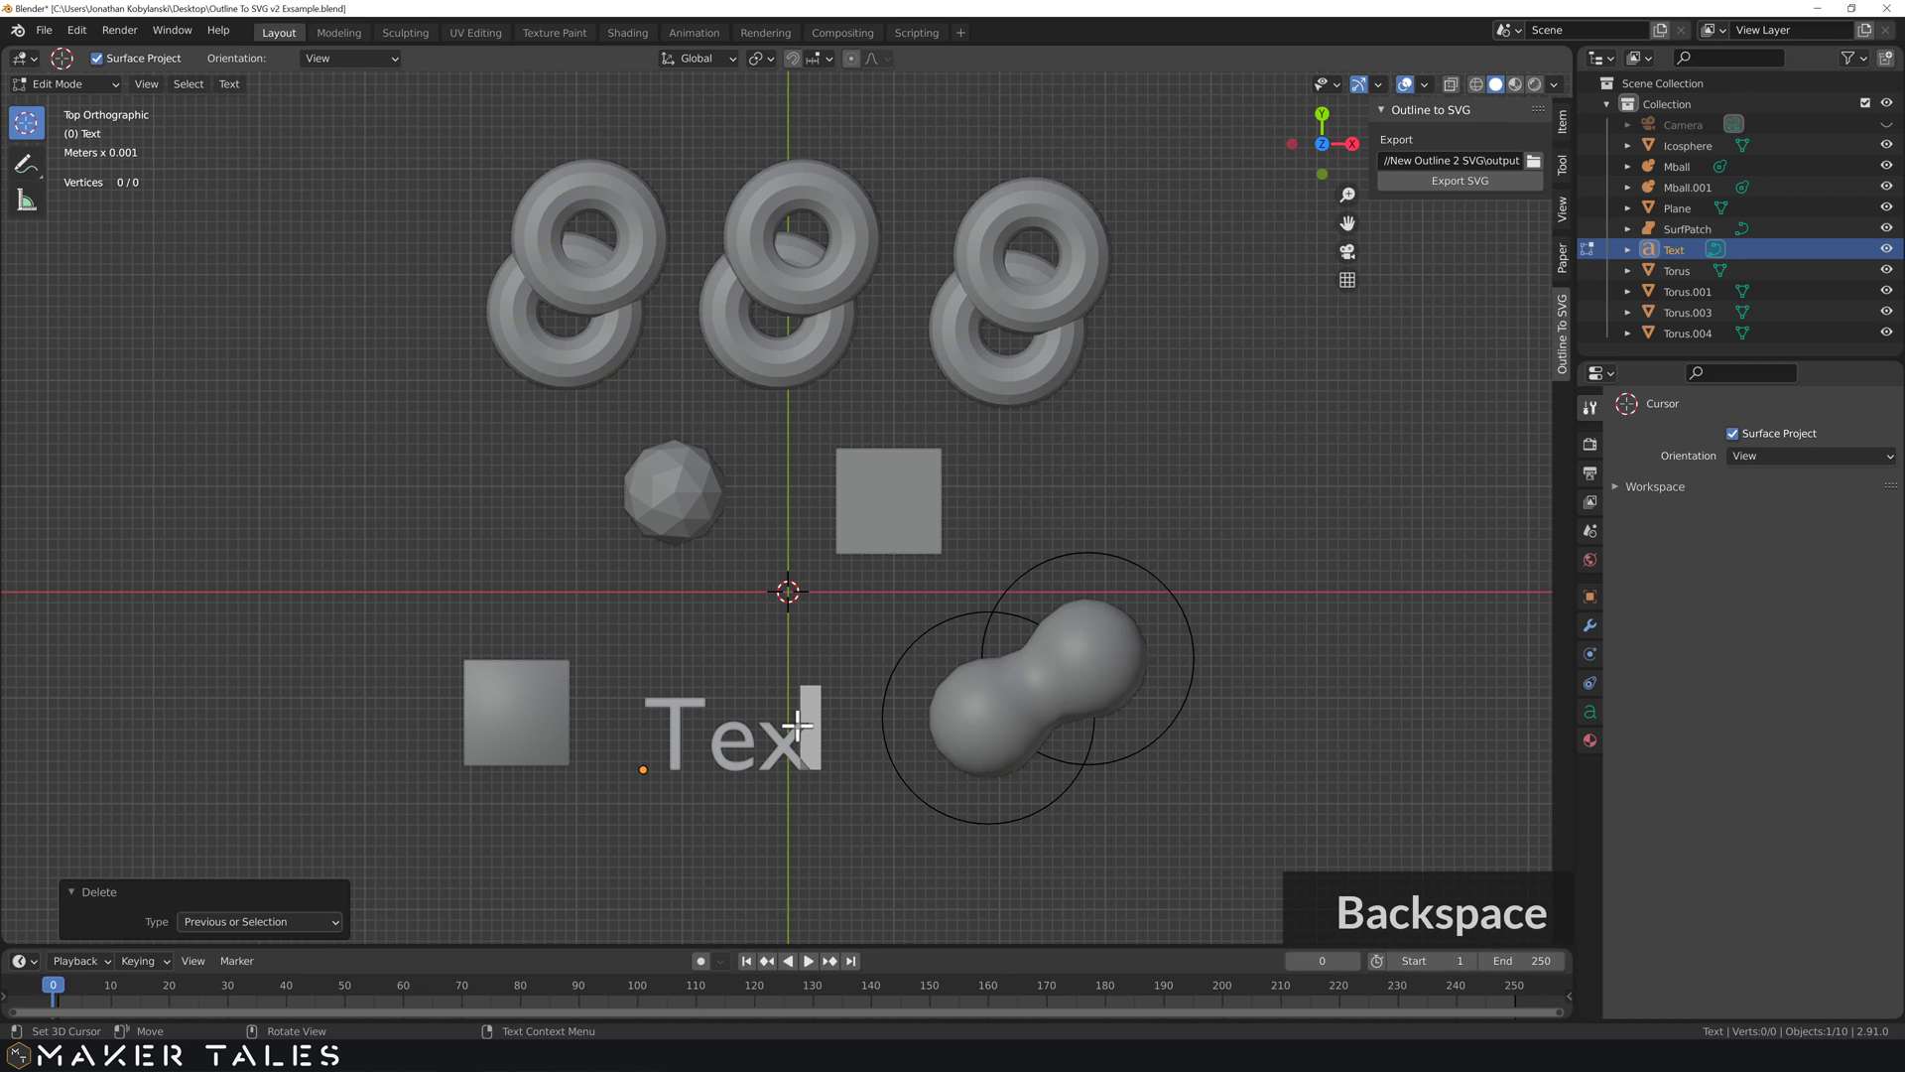
text(4)
key(BackSpace)
text(t)
key(Tab)
key(t)
Test-move the metaball and undo the move
click(1113, 667)
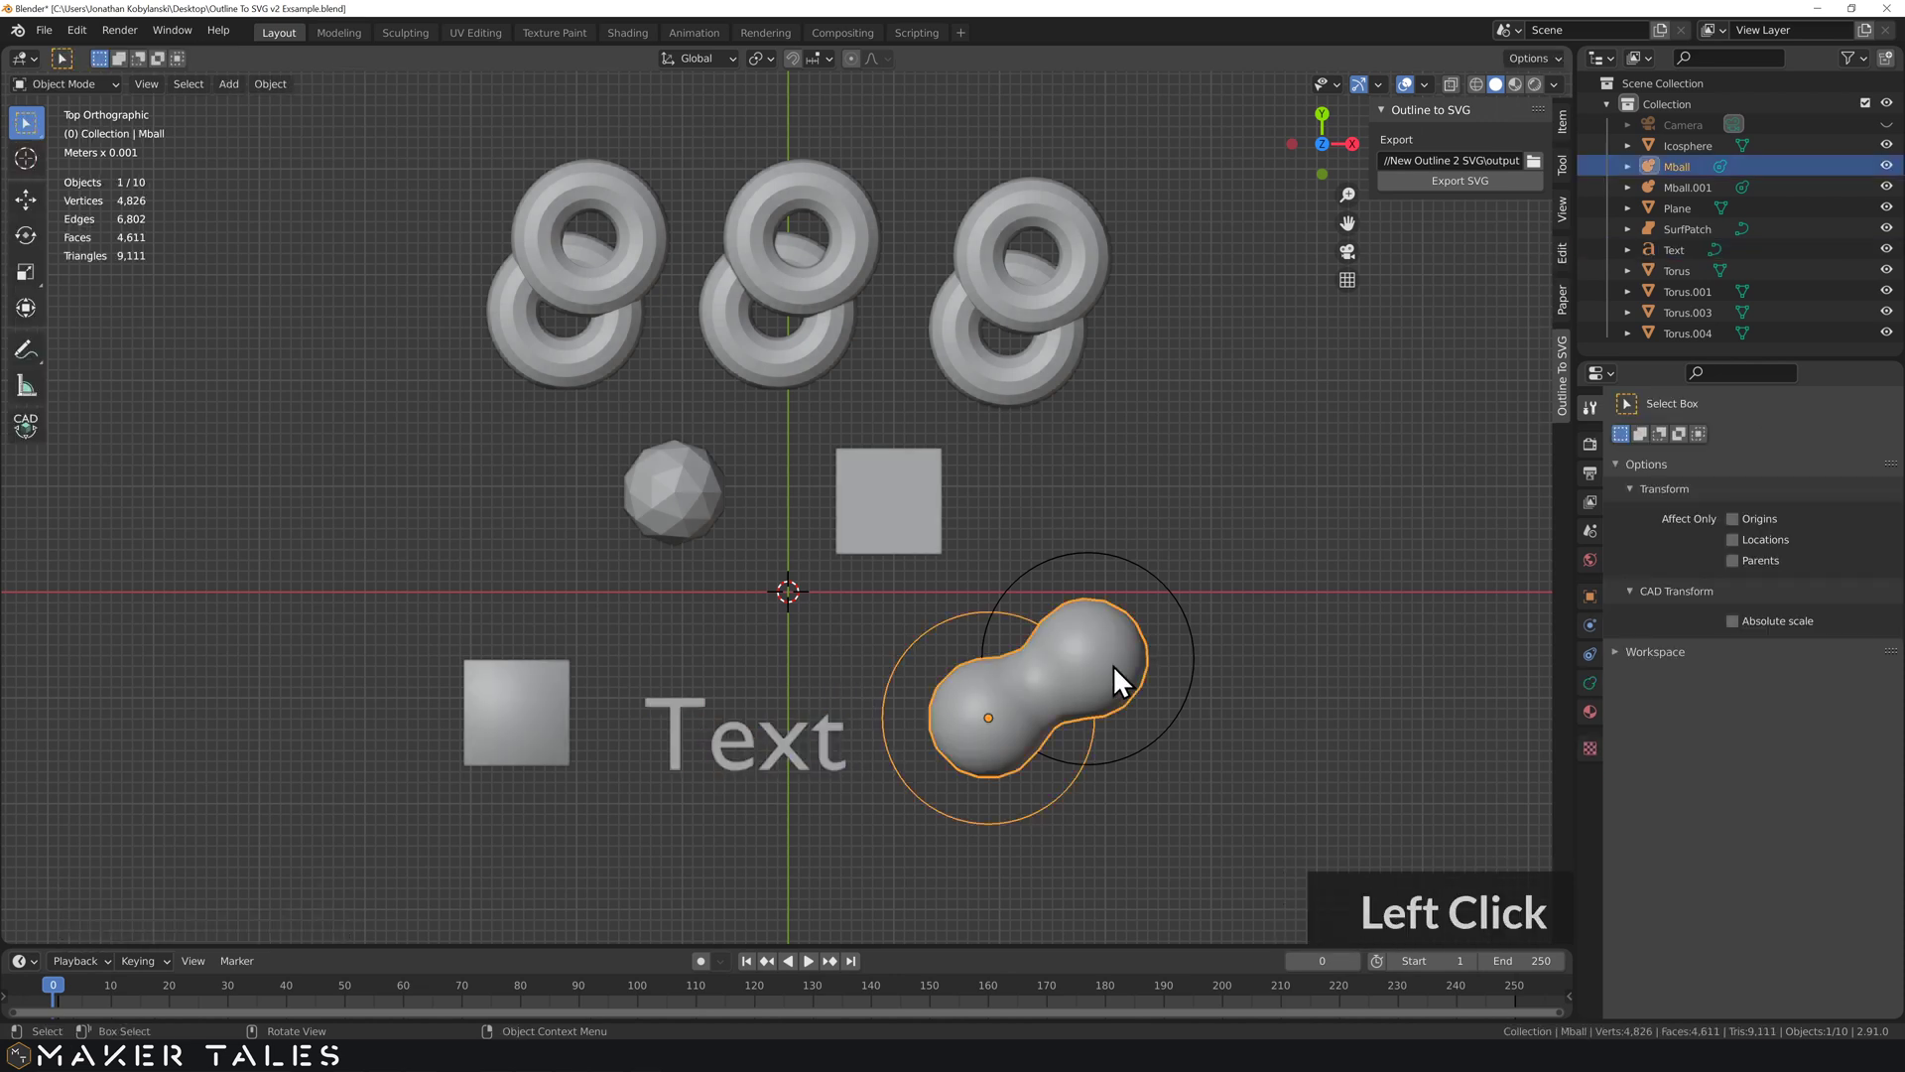
key(g)
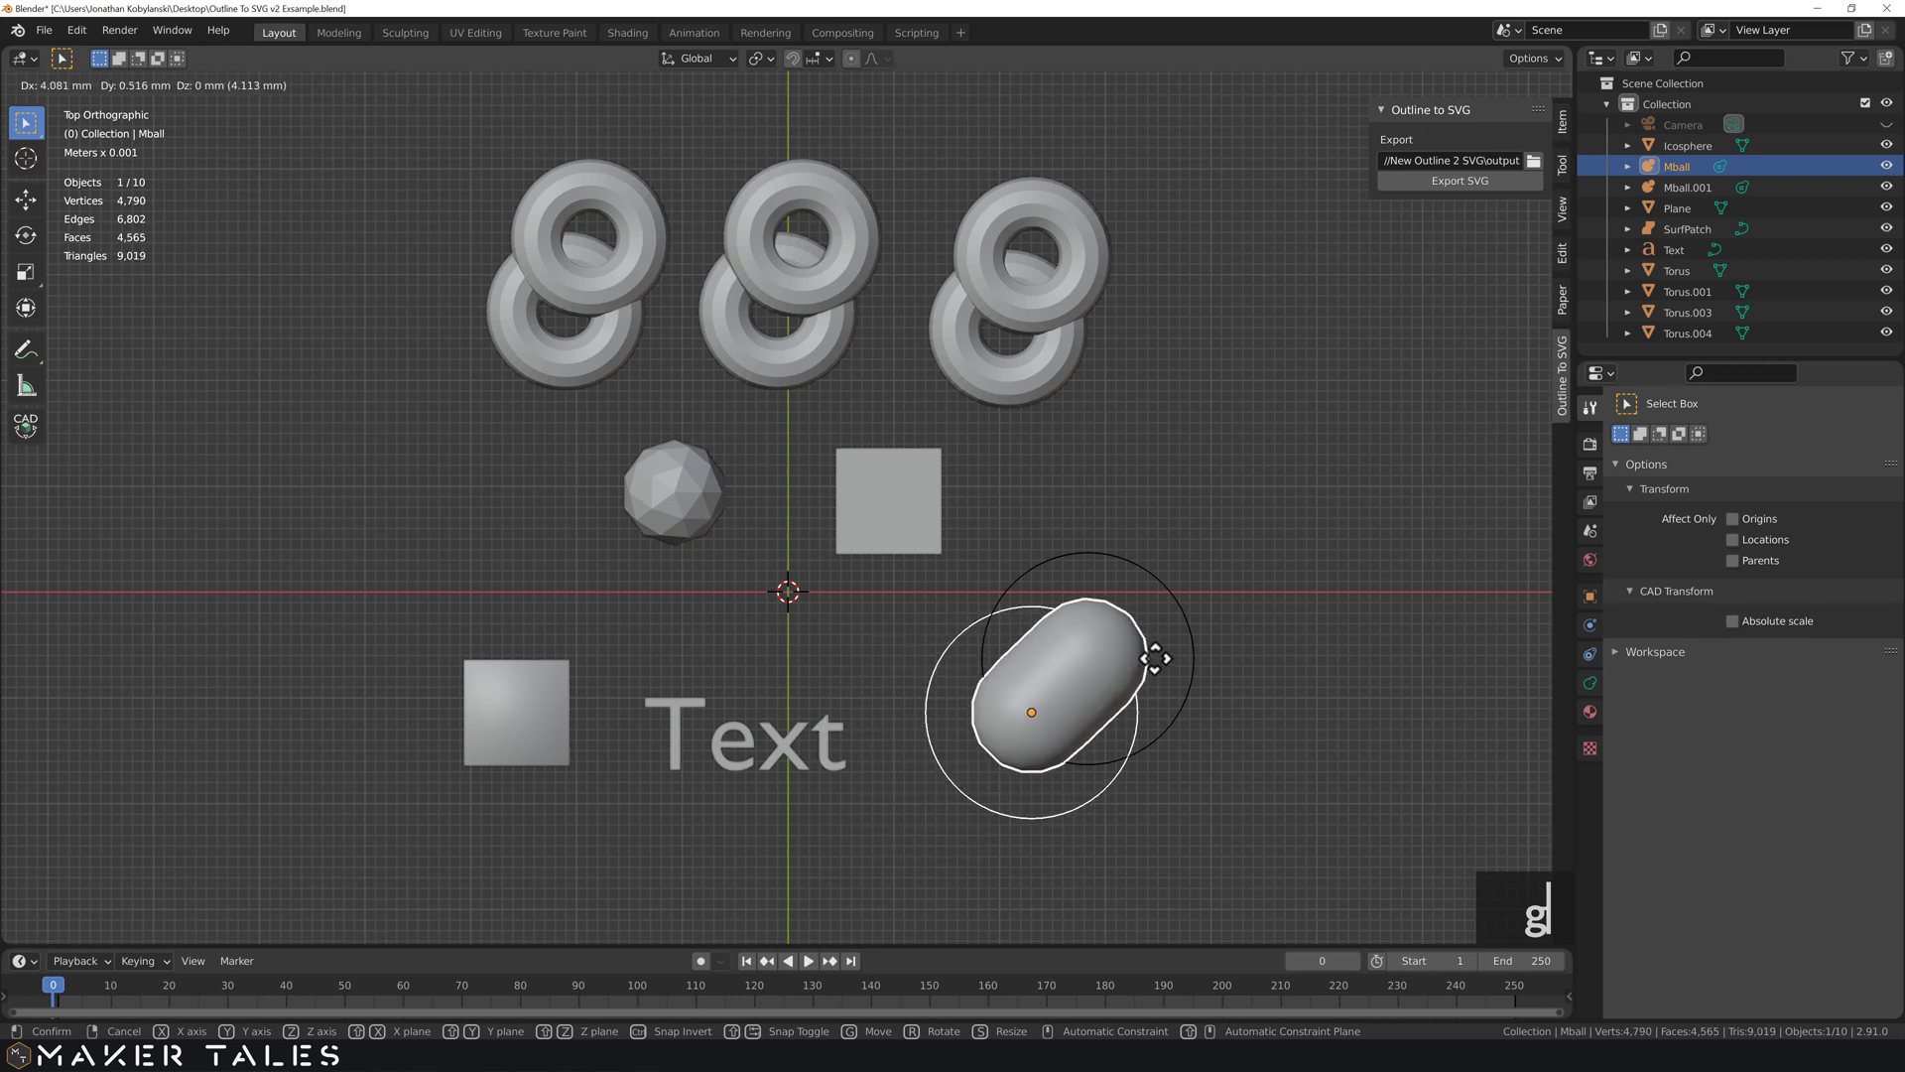
click(1157, 648)
key(ctrl+z)
Box-select all ten objects and export them as SVG outlines
click(1377, 588)
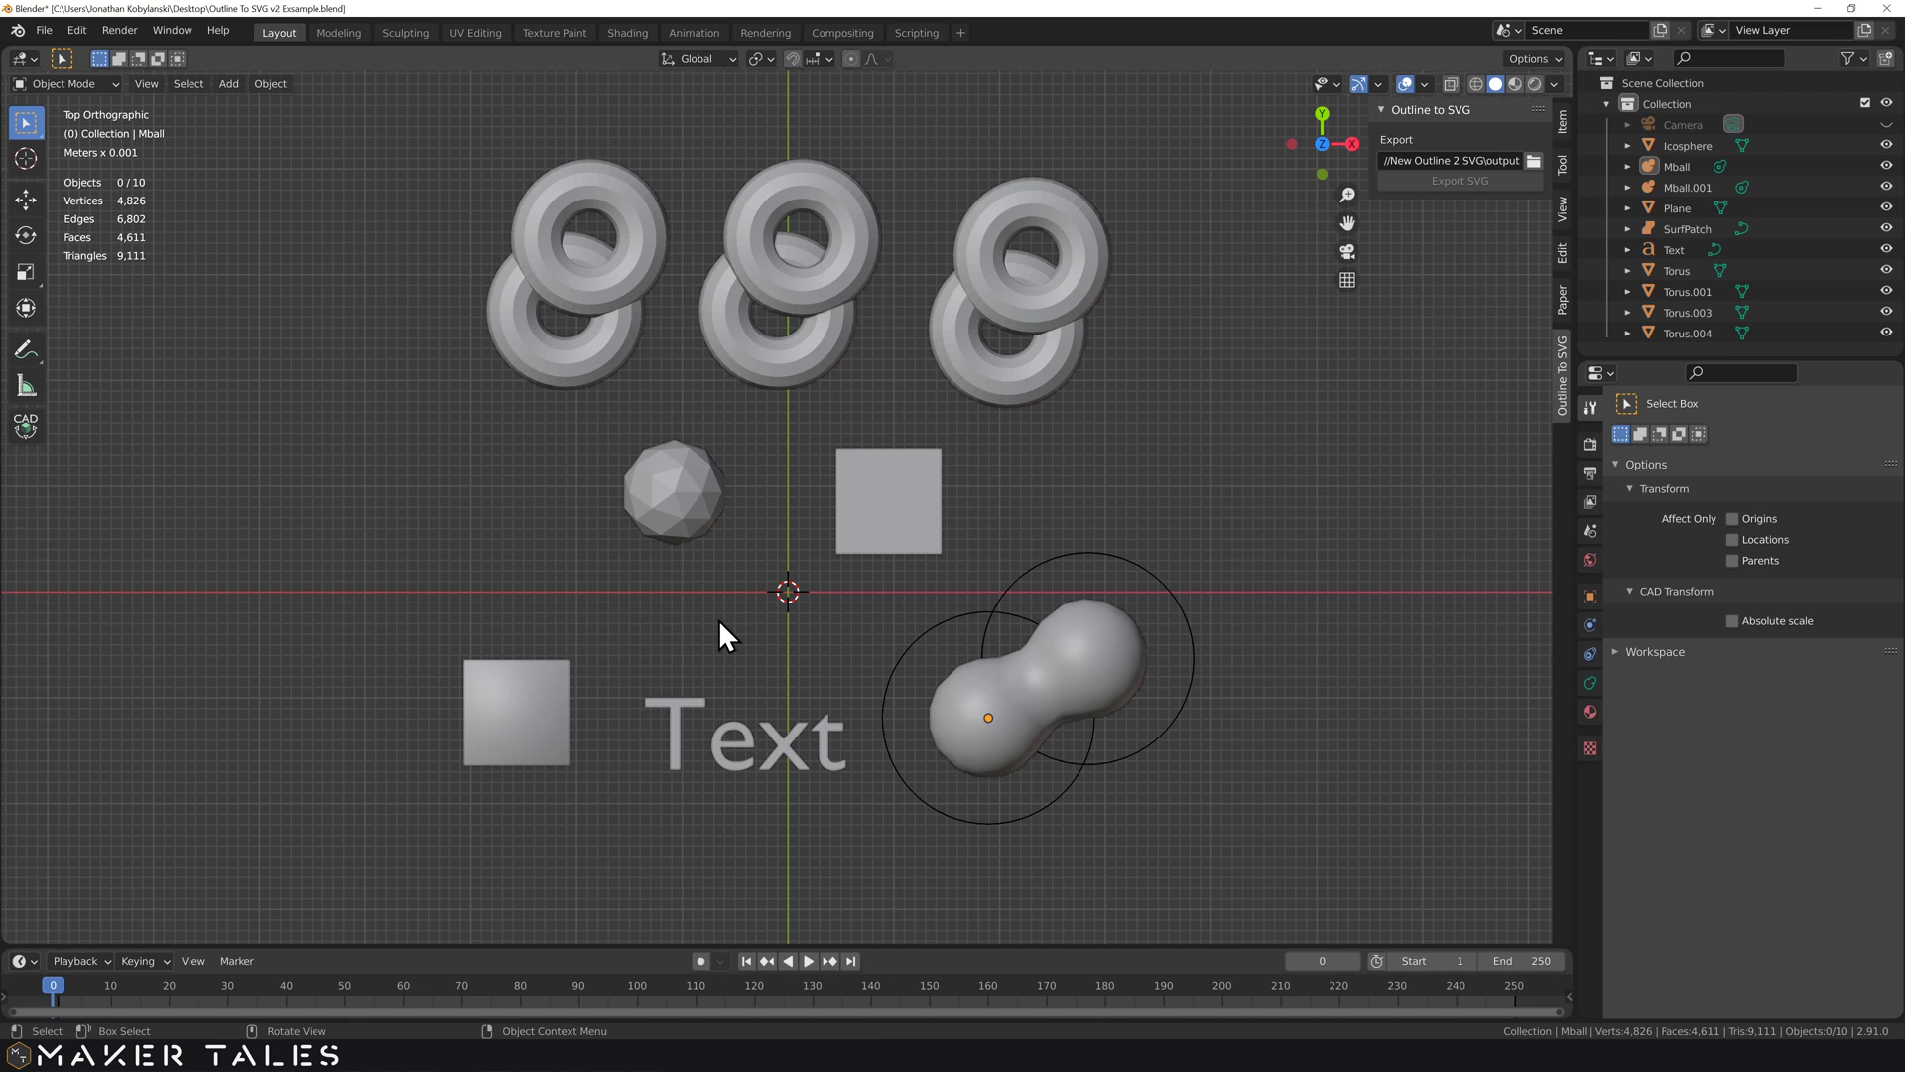
click(484, 736)
drag(1256, 109, 274, 845)
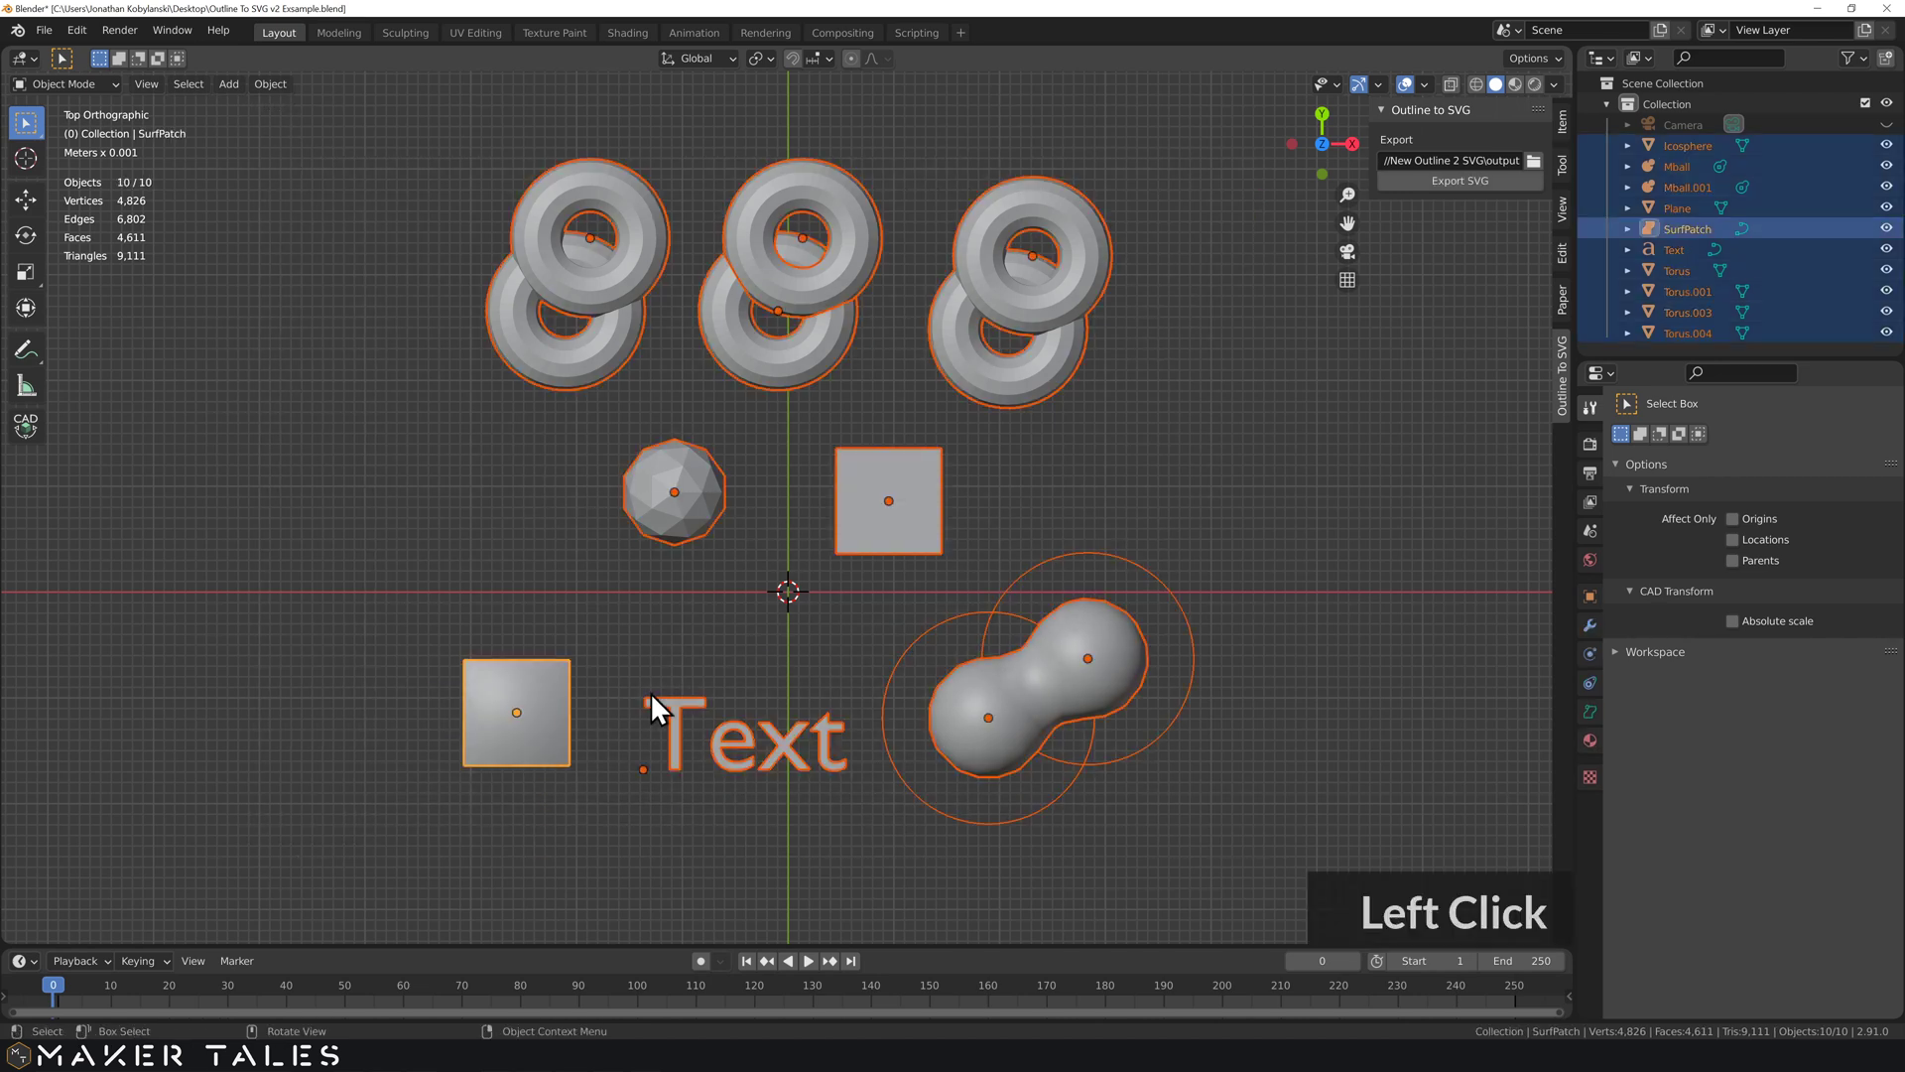
click(1478, 182)
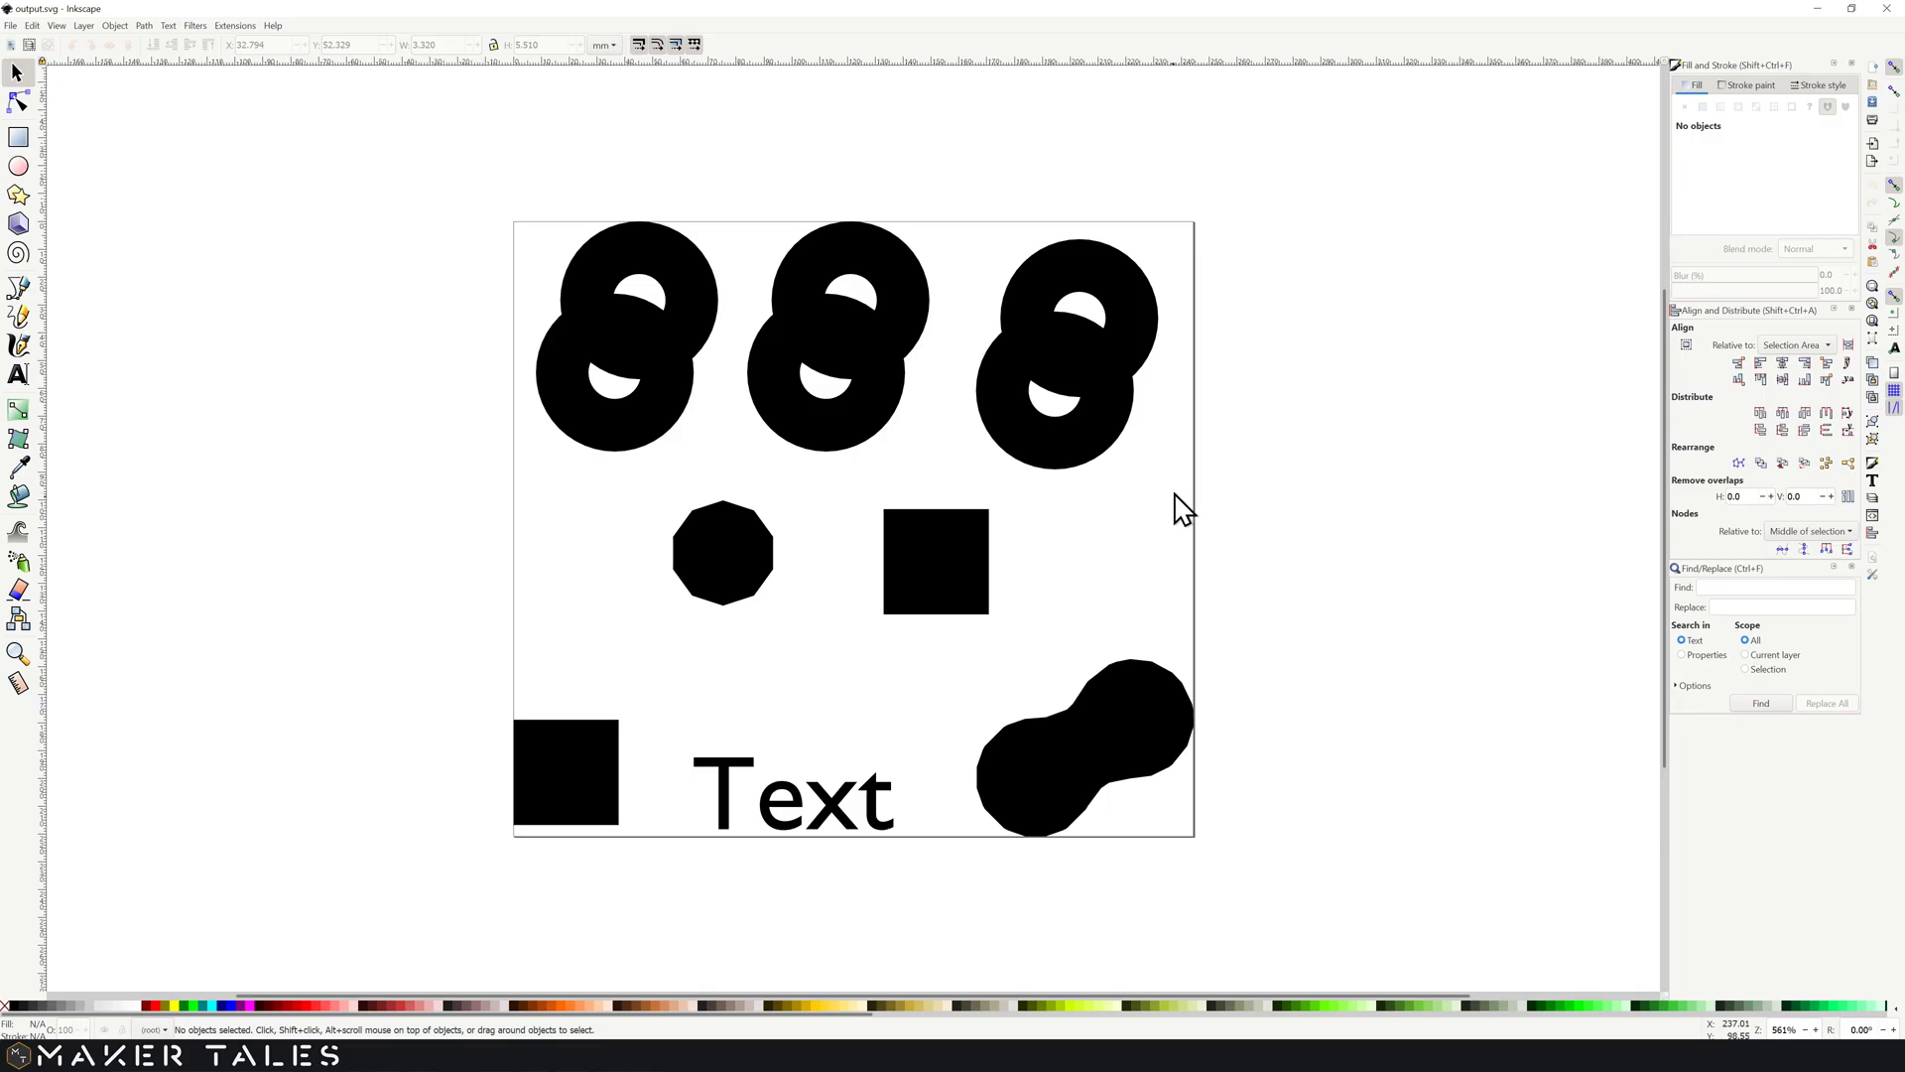
Rubber-band select all exported shapes, then just the Text letters, to inspect them
drag(1325, 173, 421, 919)
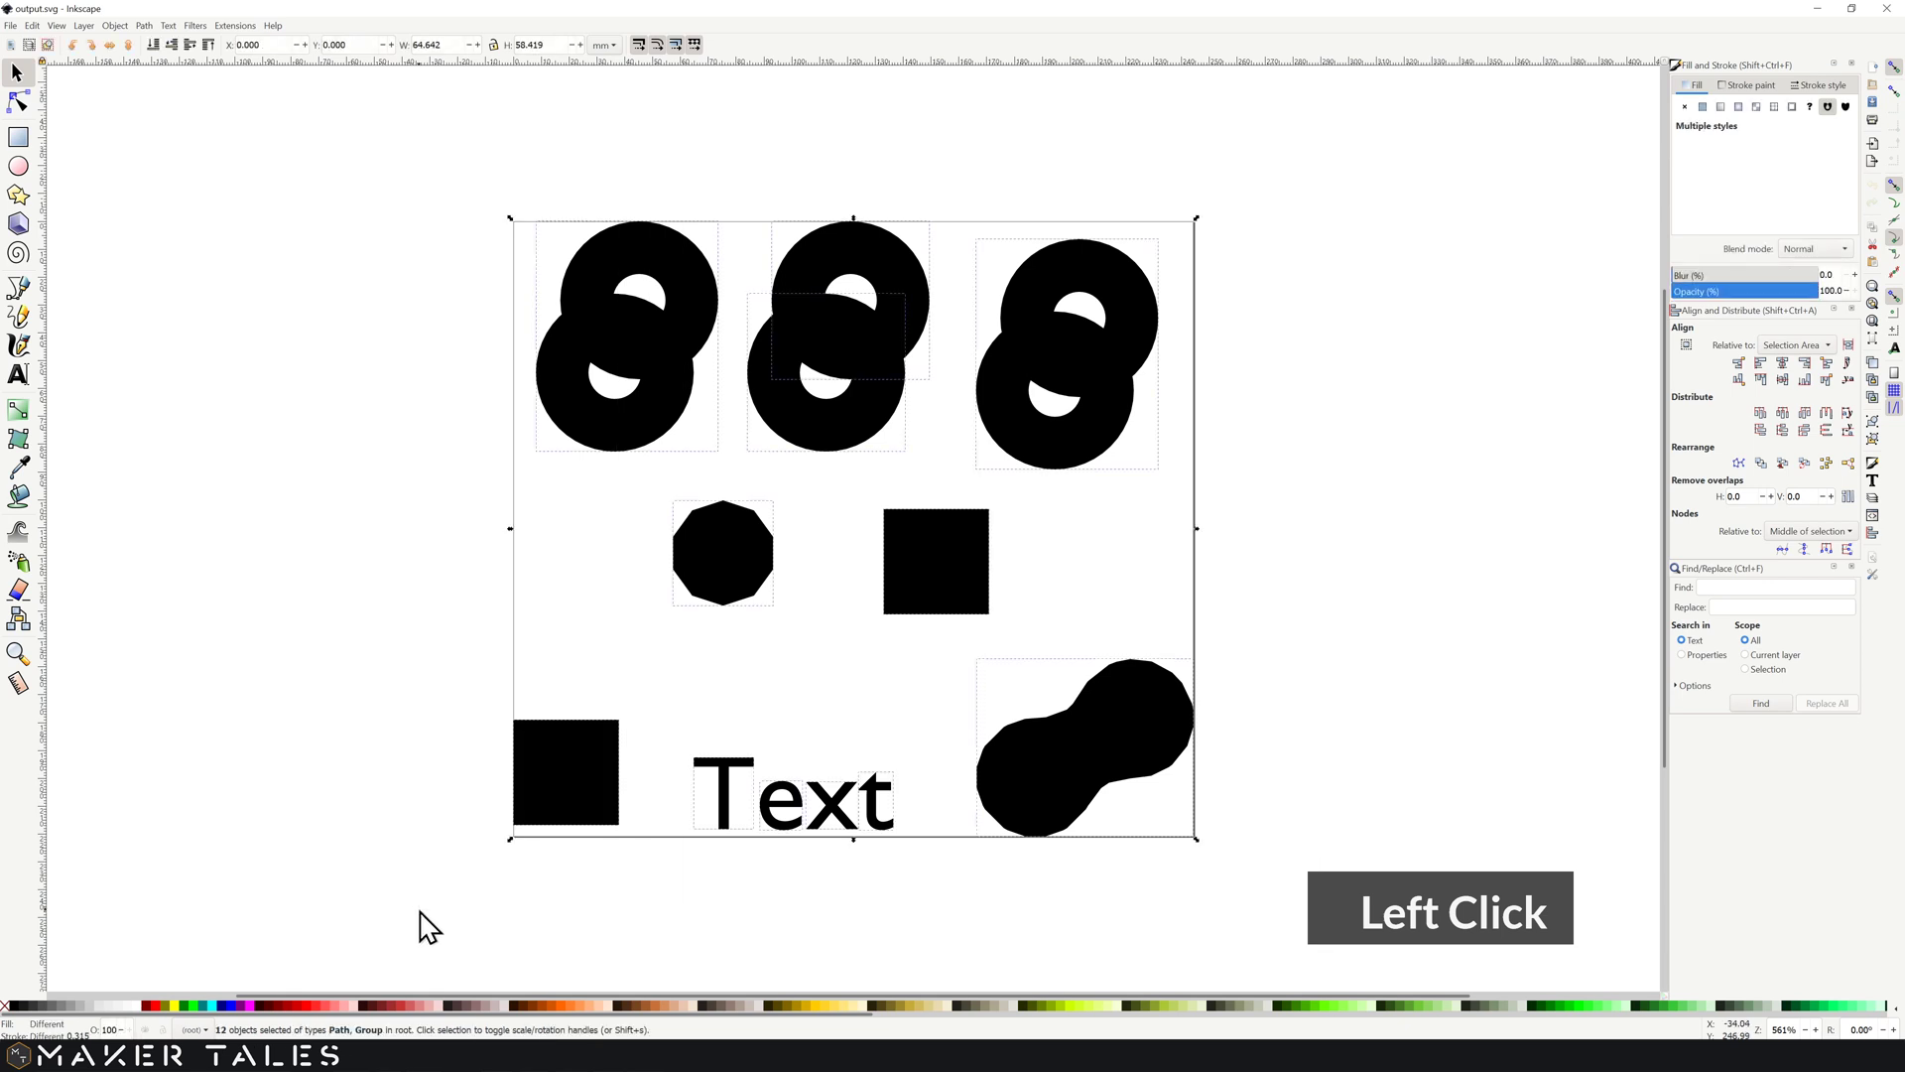
click(871, 653)
mouse_move(923, 705)
mouse_down()
mouse_move(797, 766)
mouse_move(669, 879)
mouse_up()
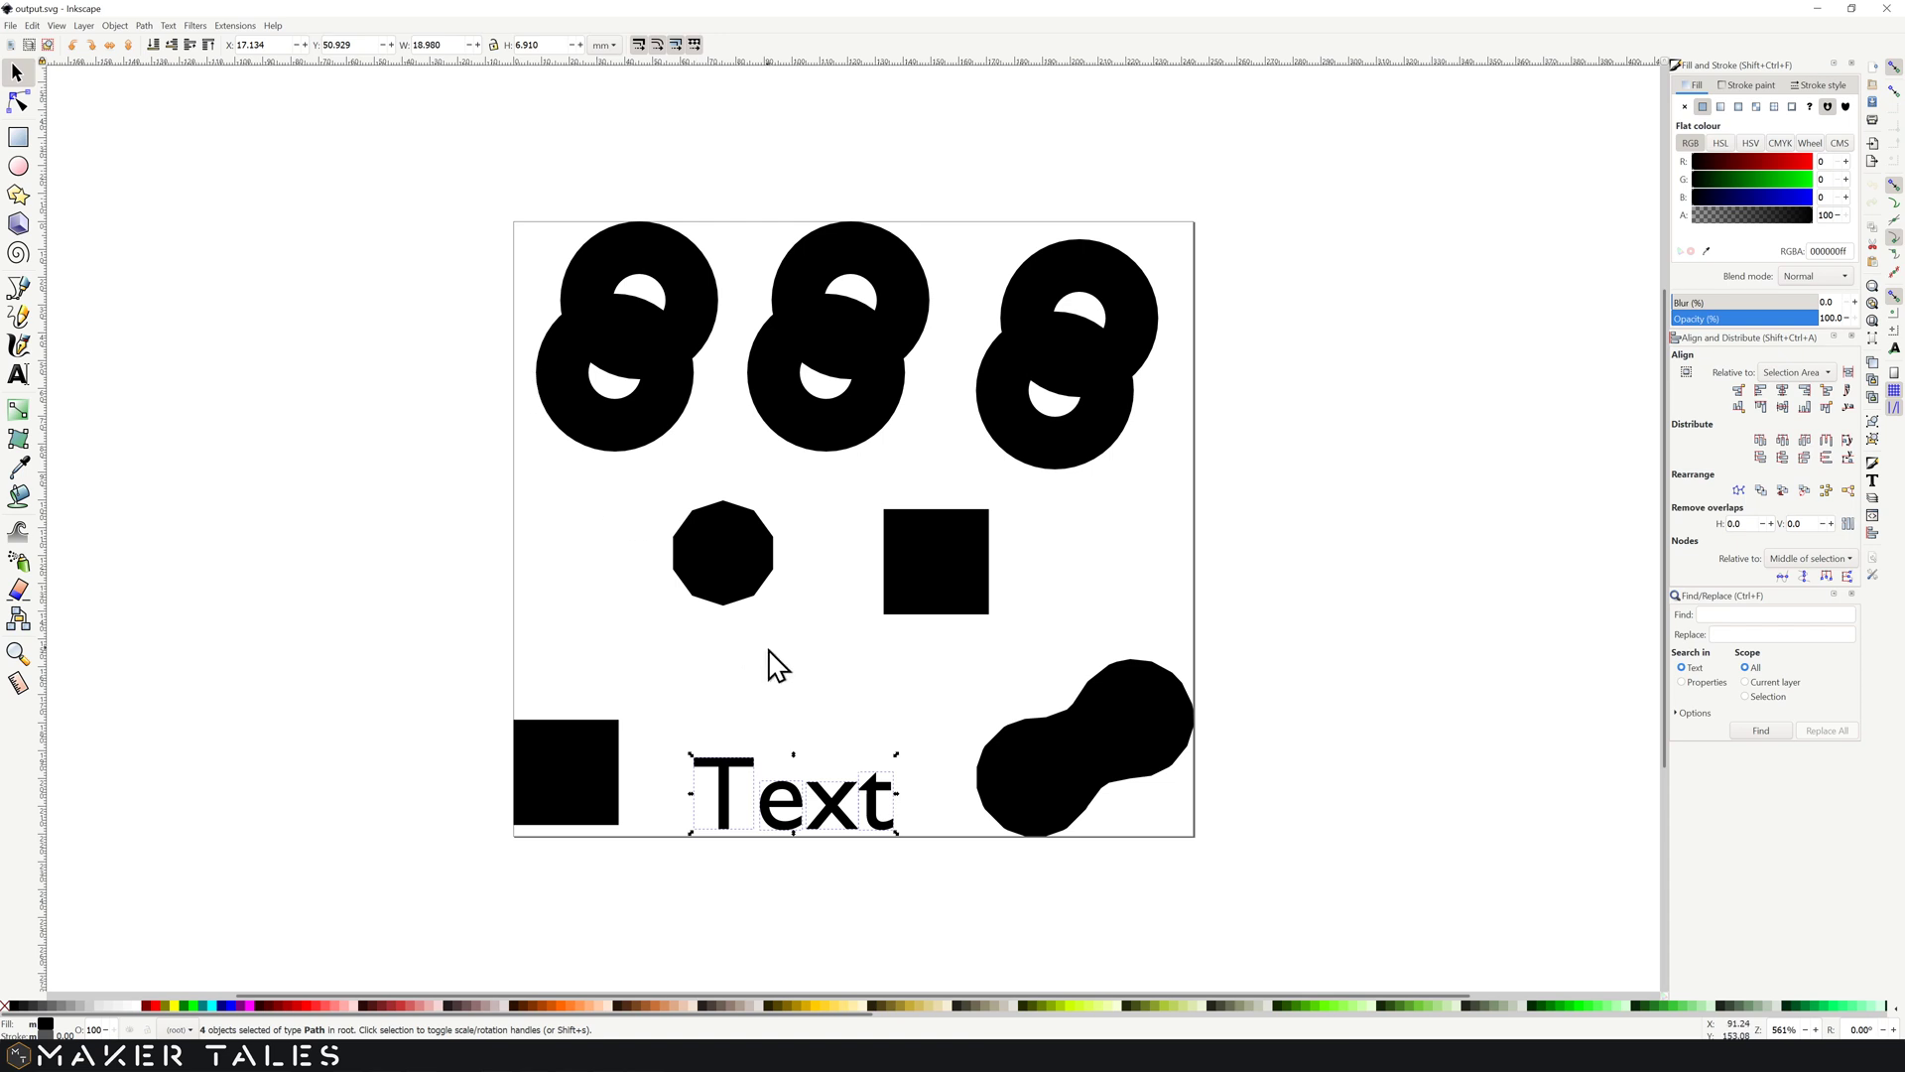
click(772, 655)
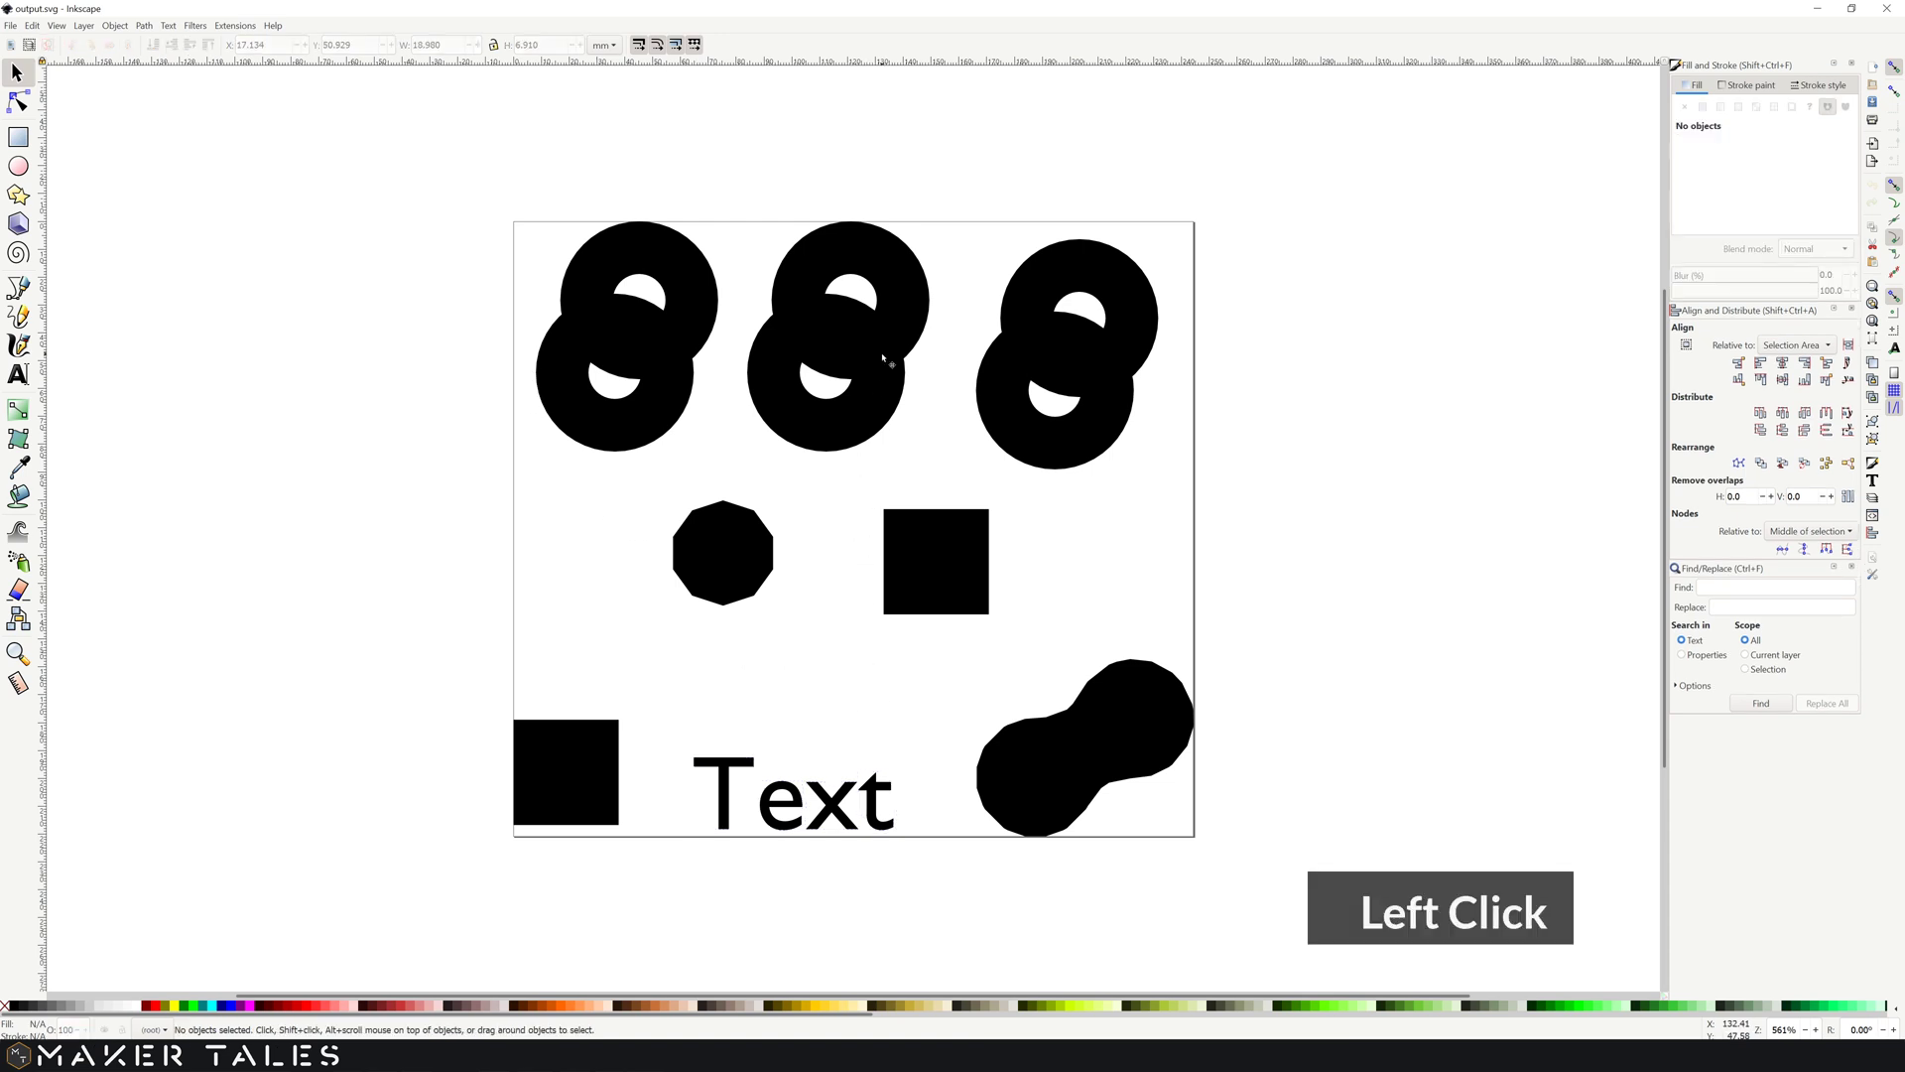
Drag the upper middle ring above the page and move the bottom-left square upward
drag(890, 339, 950, 229)
click(642, 380)
click(930, 566)
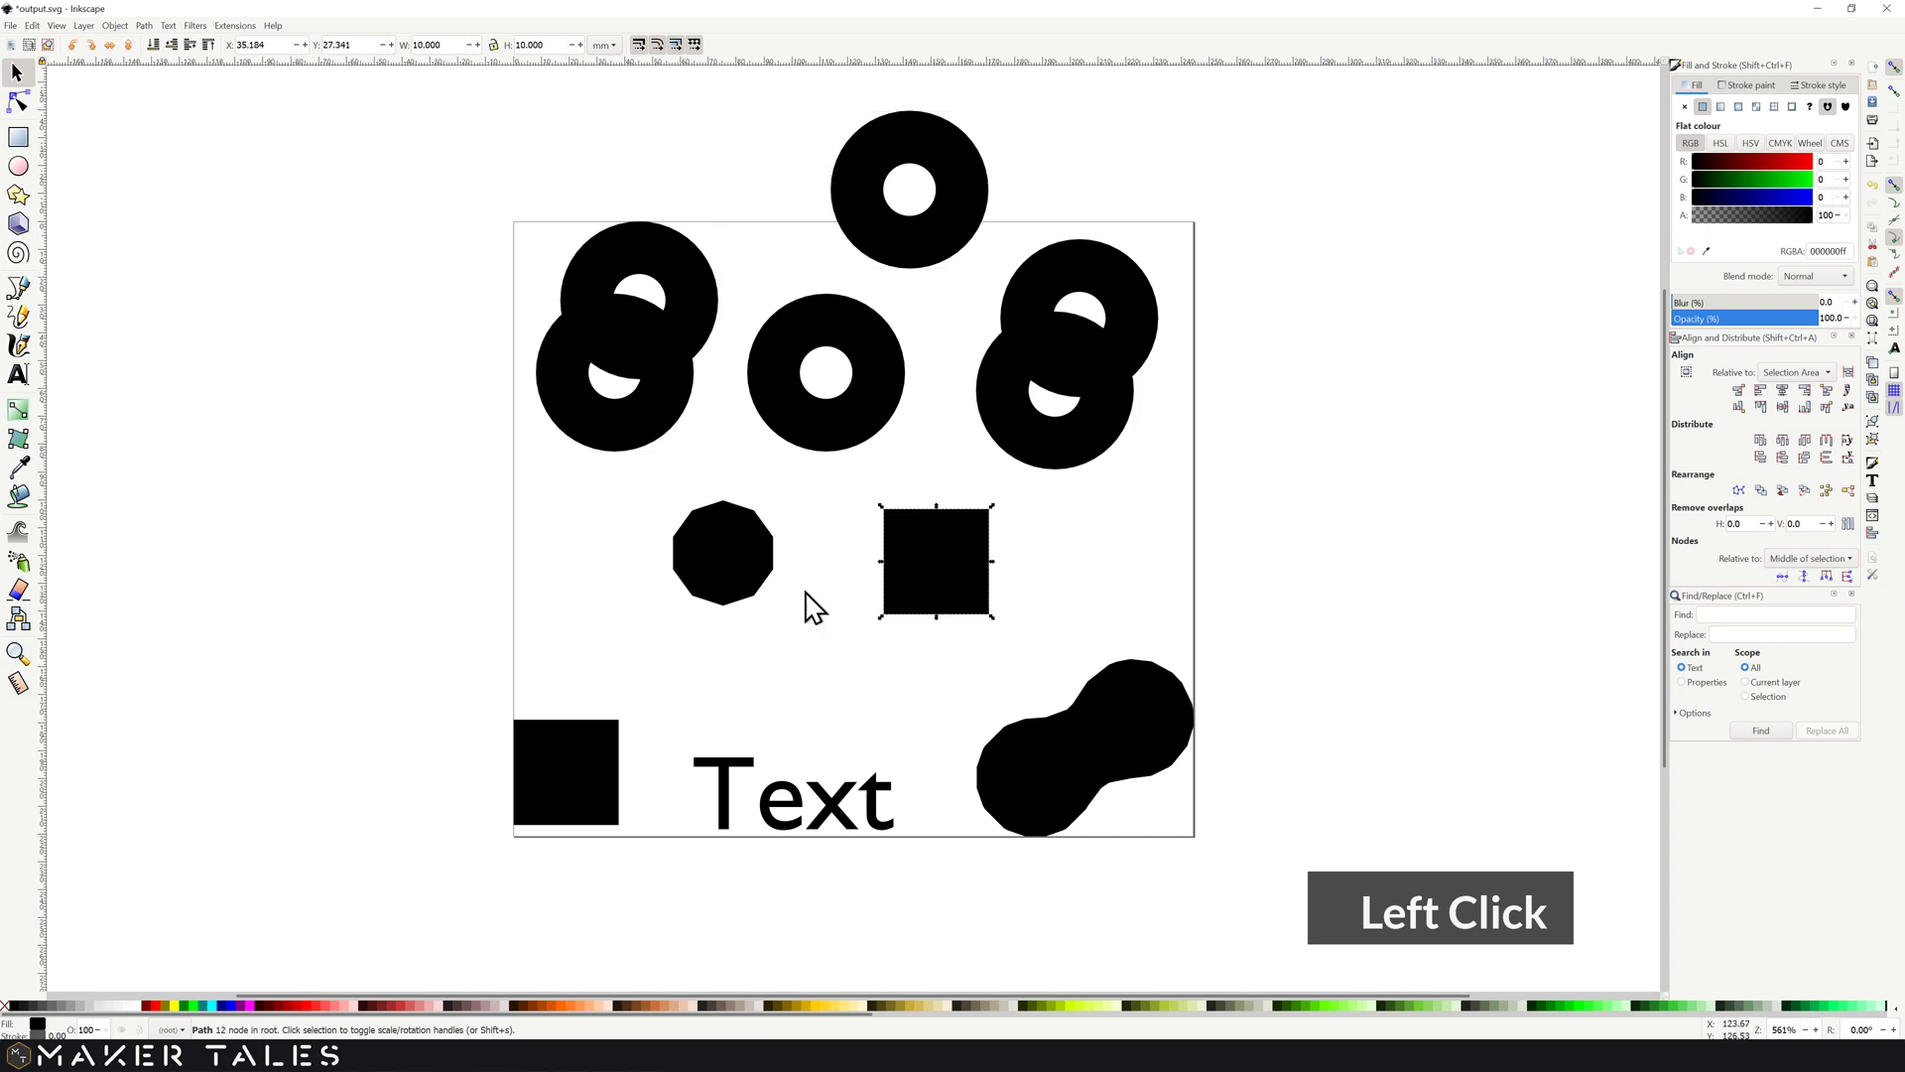
drag(561, 775, 580, 645)
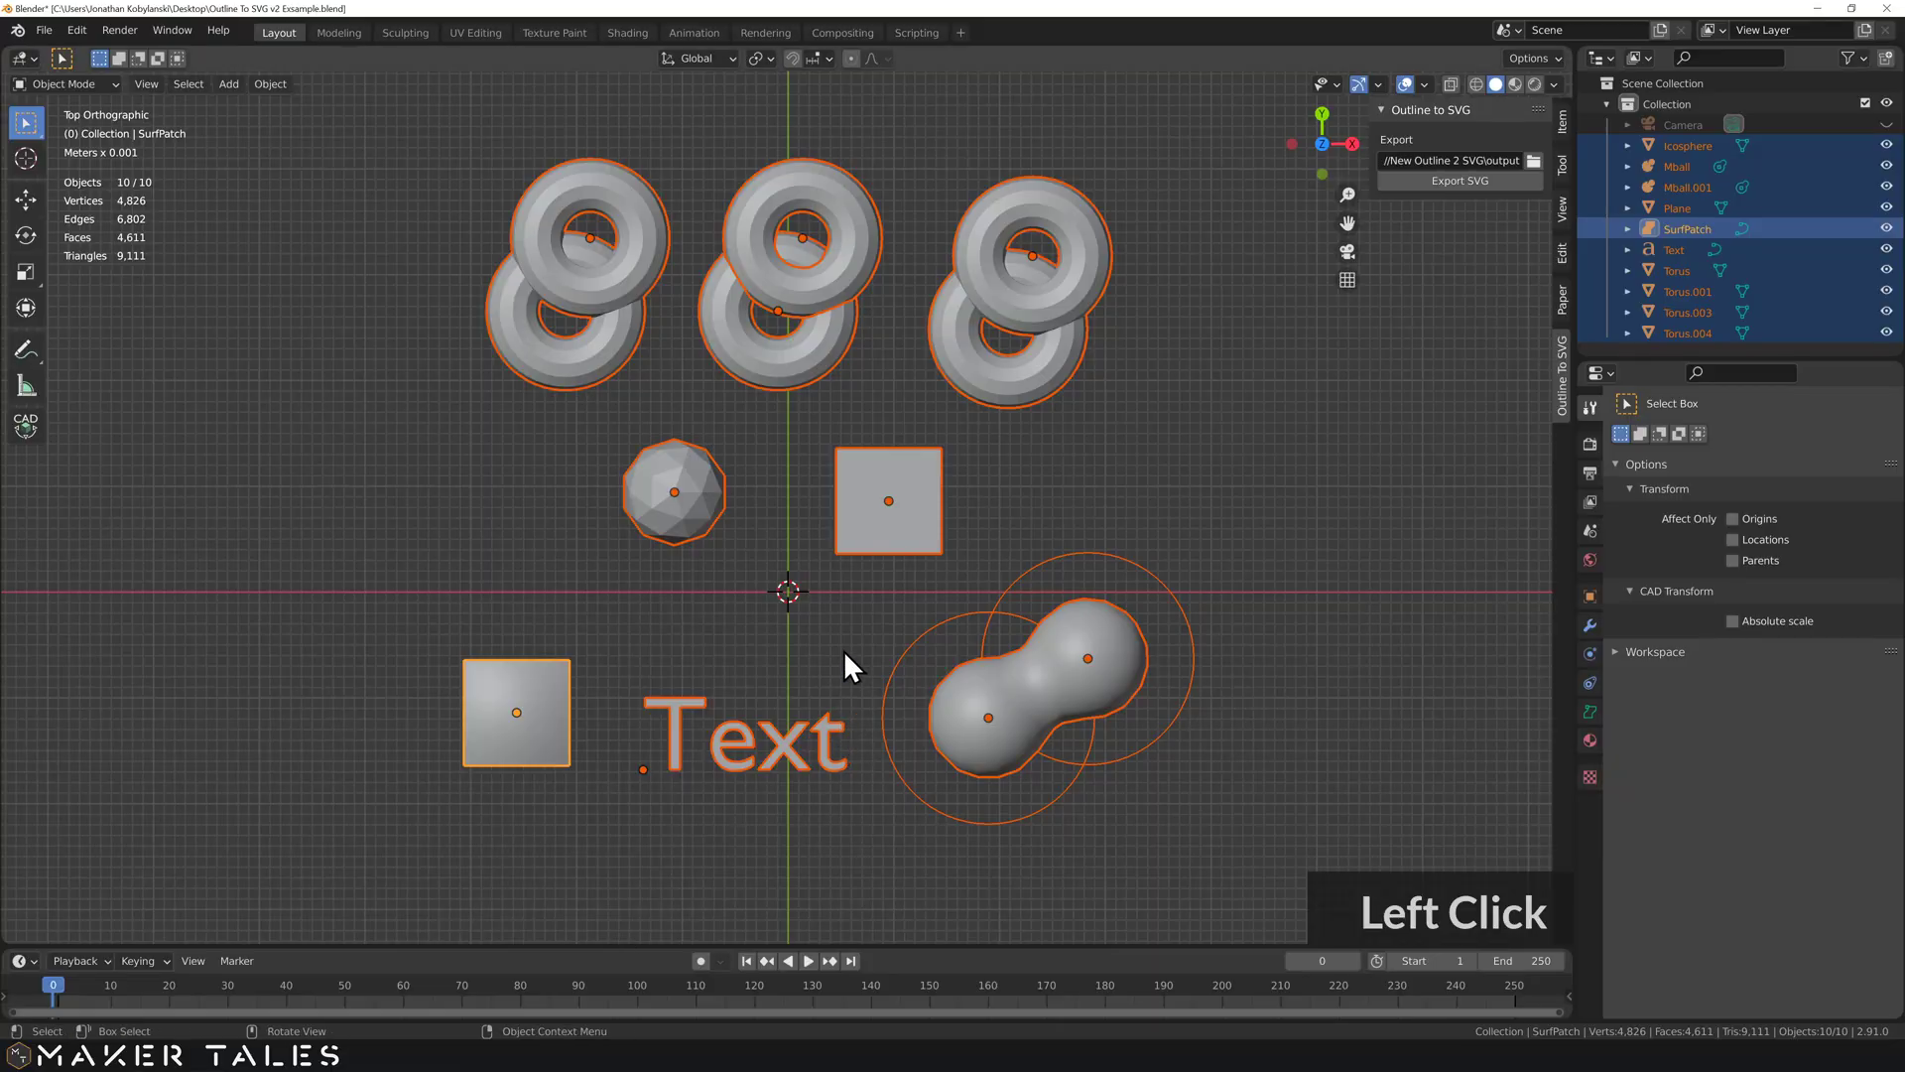
Select the Text object and set its Dimensions X to 19 mm, keeping Y at 6.91 mm
click(844, 654)
click(833, 734)
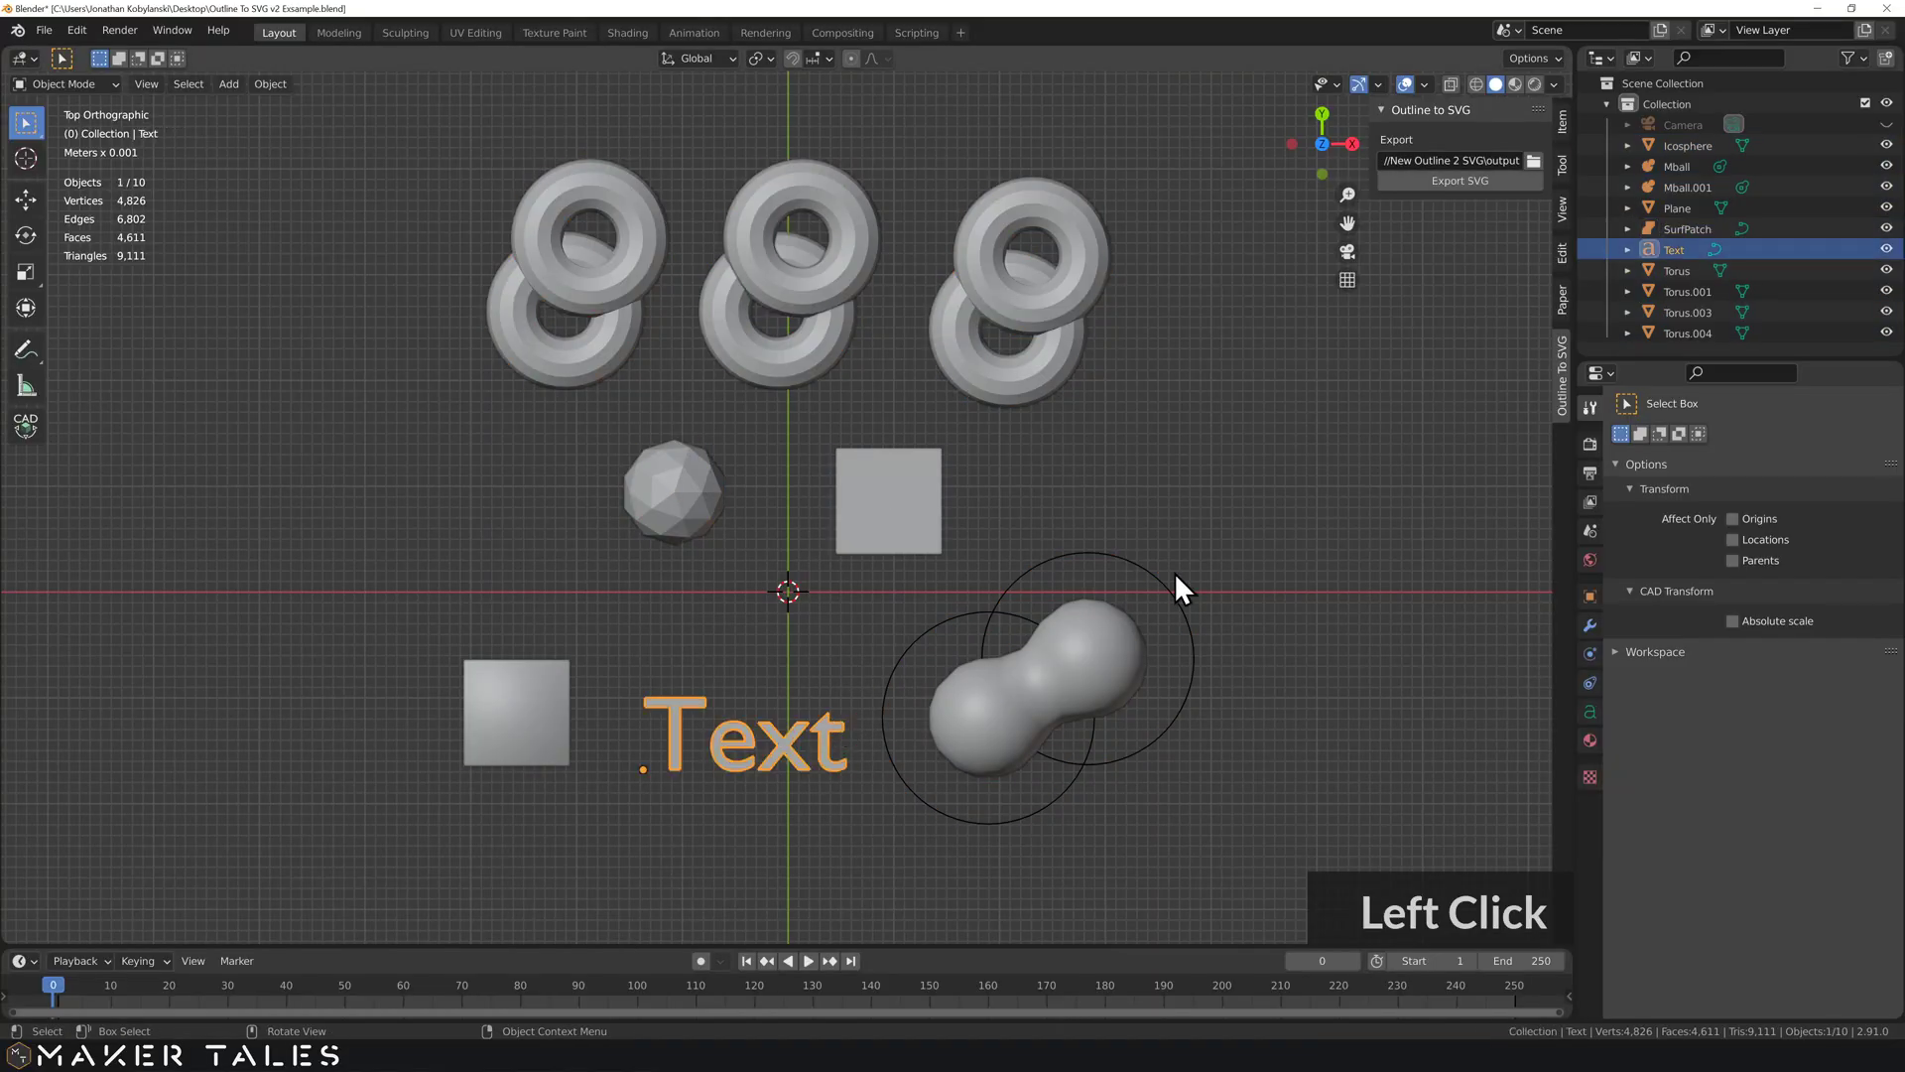
click(1559, 122)
click(1455, 434)
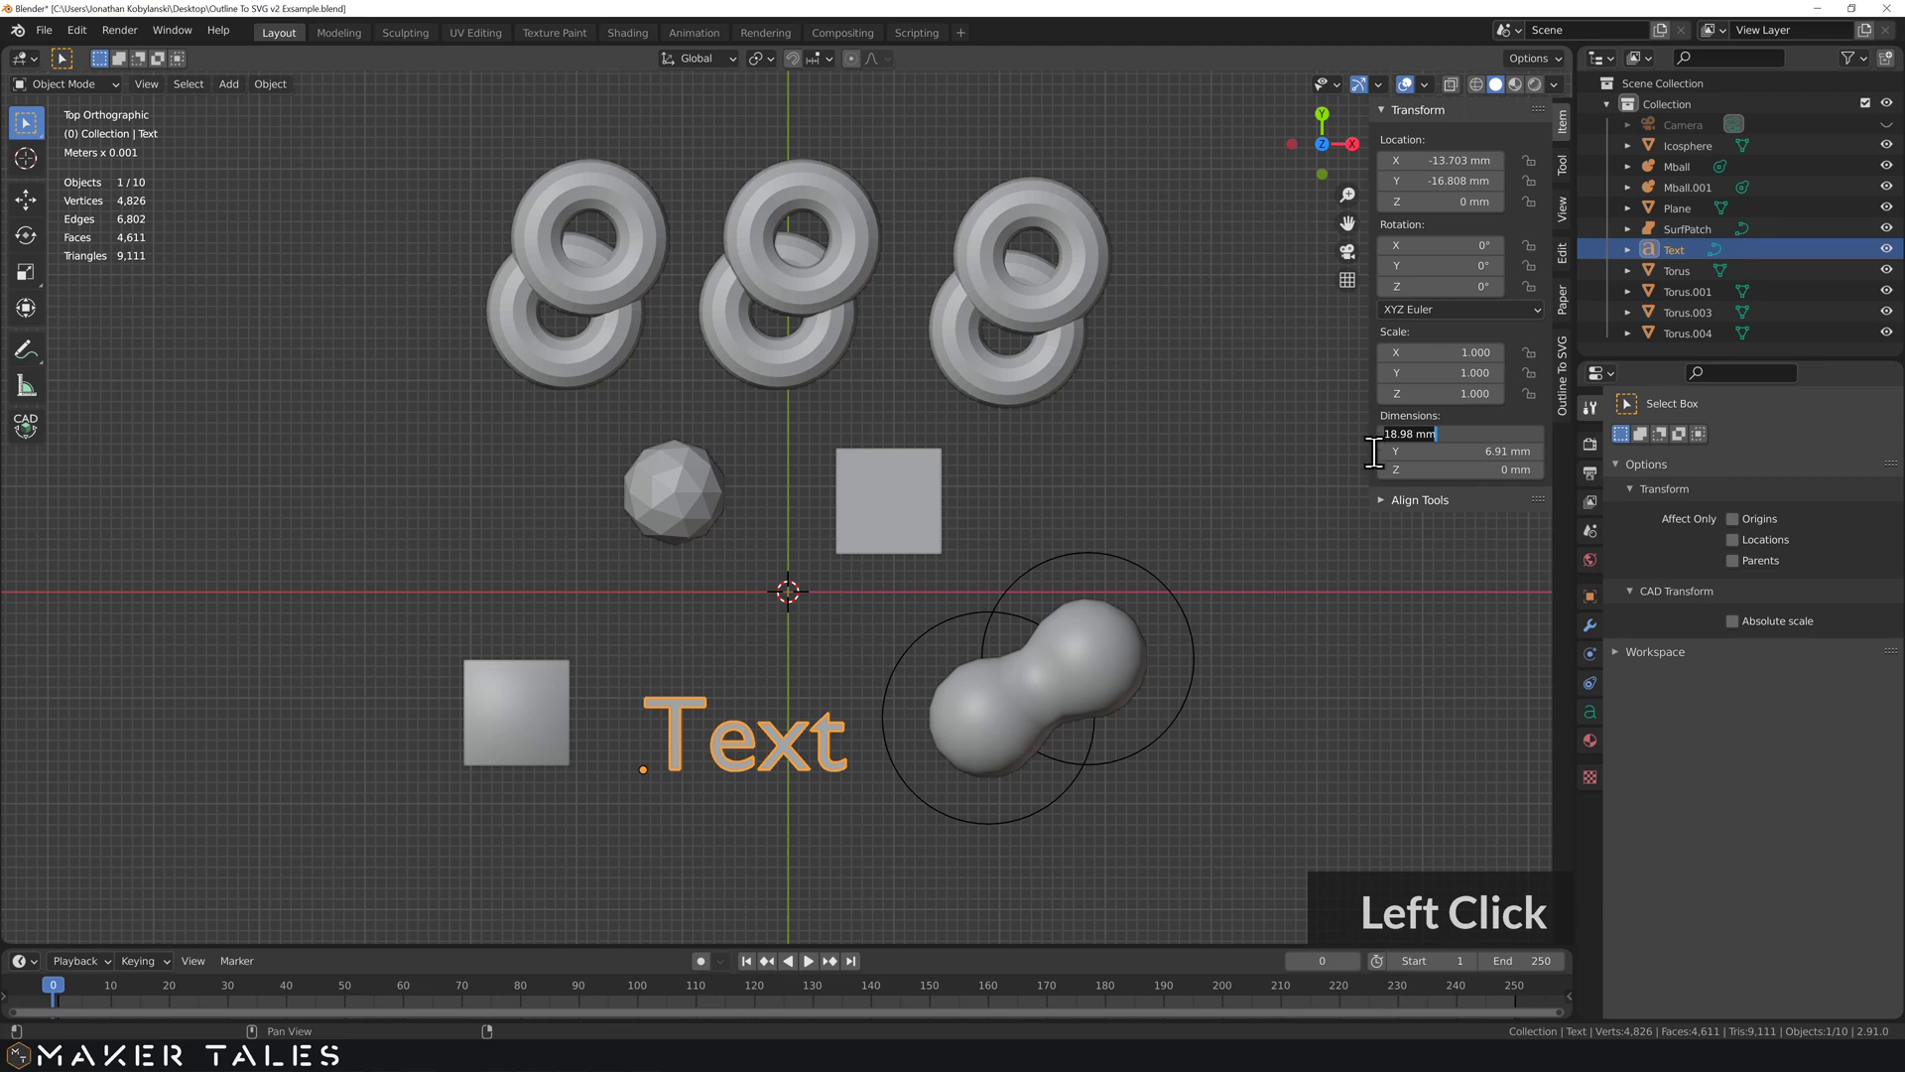
click(1437, 453)
click(1323, 458)
click(1562, 121)
Unhide the Camera, select it and look through it with Numpad 0
middle_drag(1199, 504, 1127, 405)
scroll(1194, 397, down, 1)
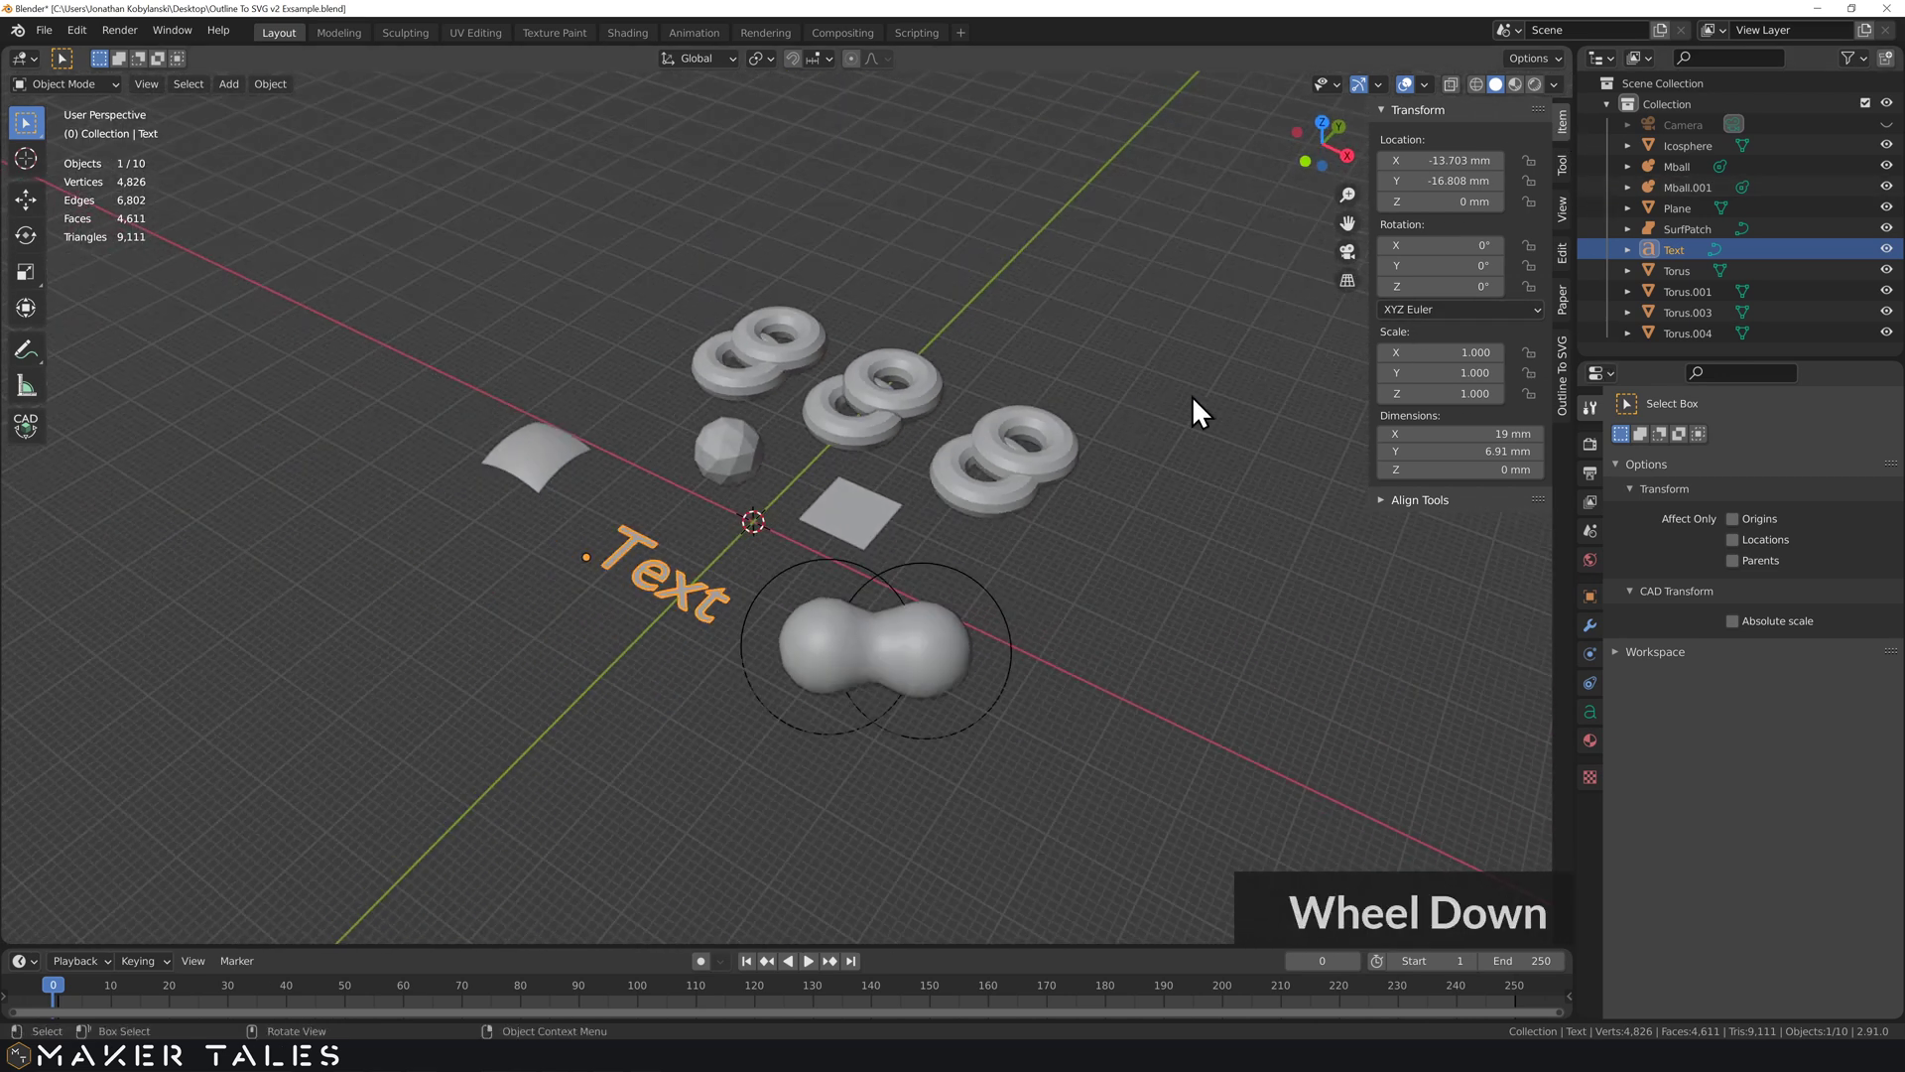
click(1886, 124)
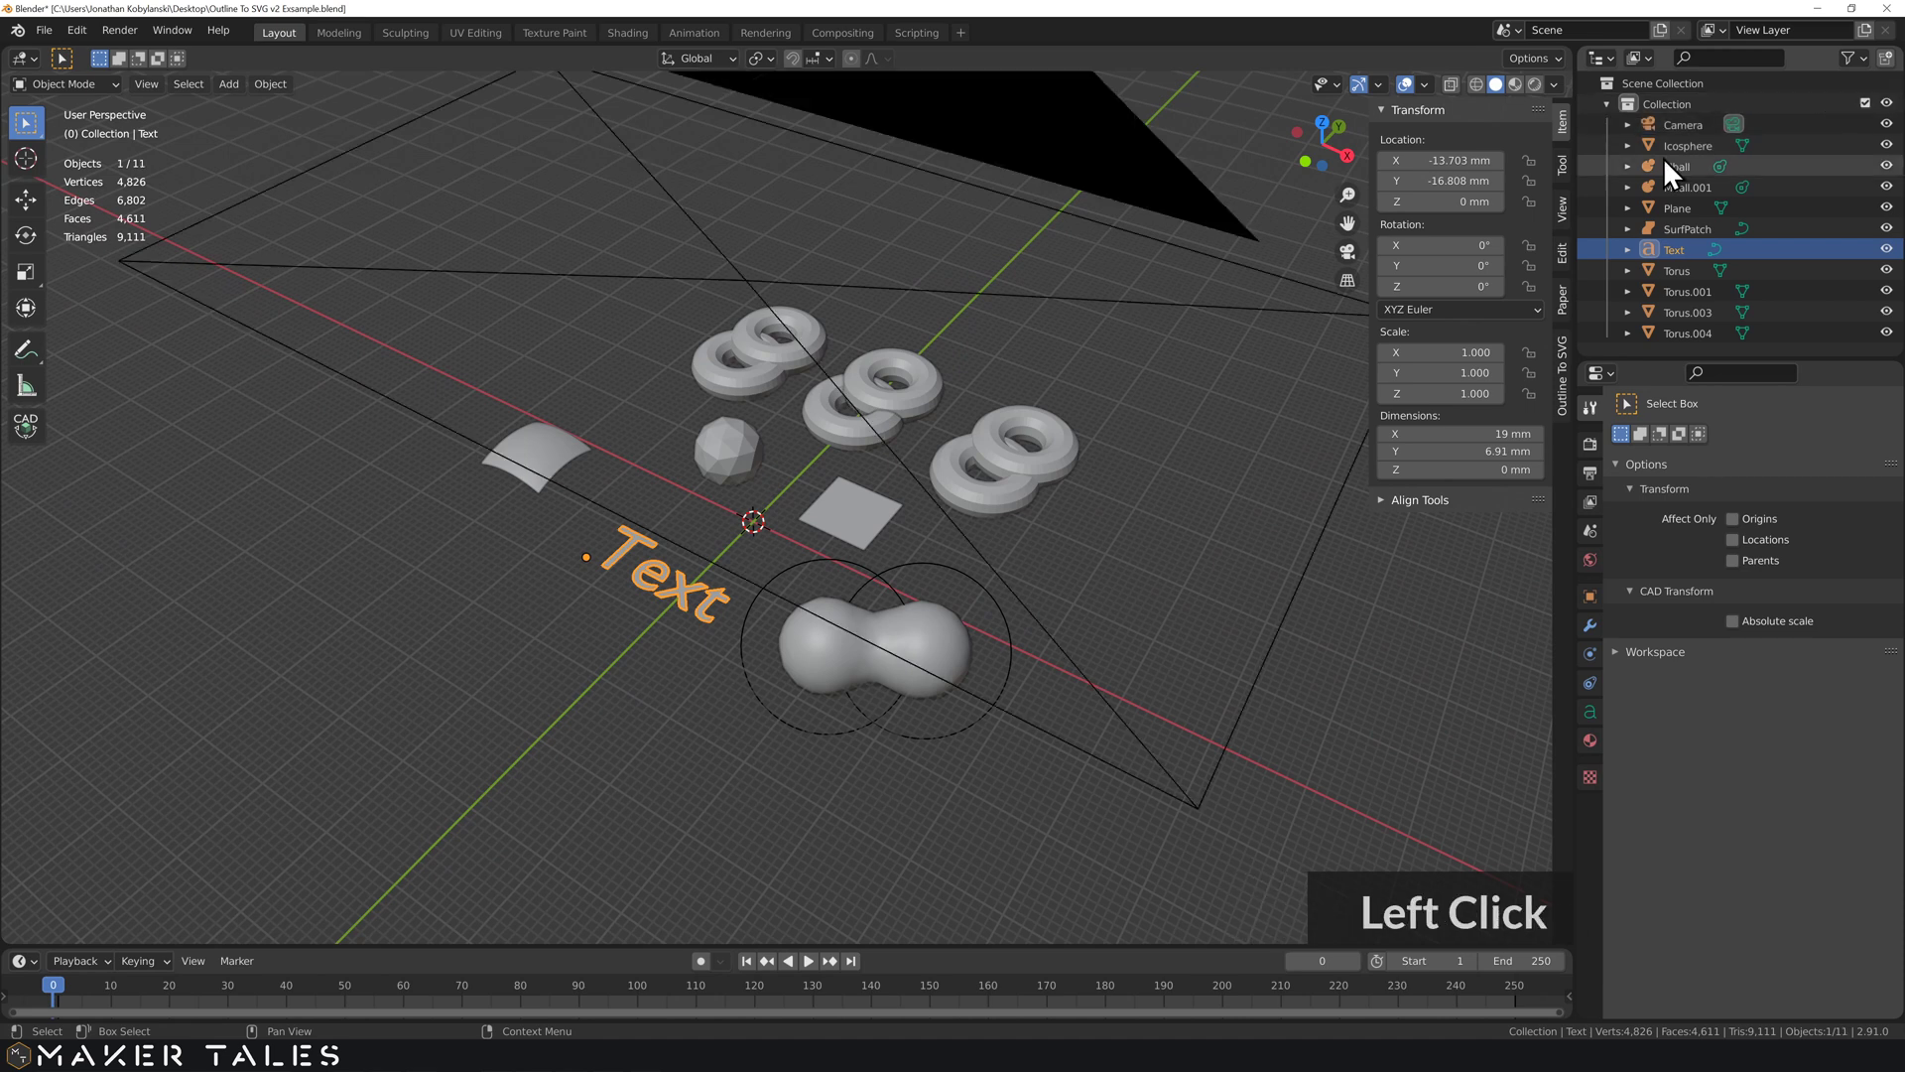
middle_drag(1086, 450, 1018, 407)
scroll(1018, 402, down, 1)
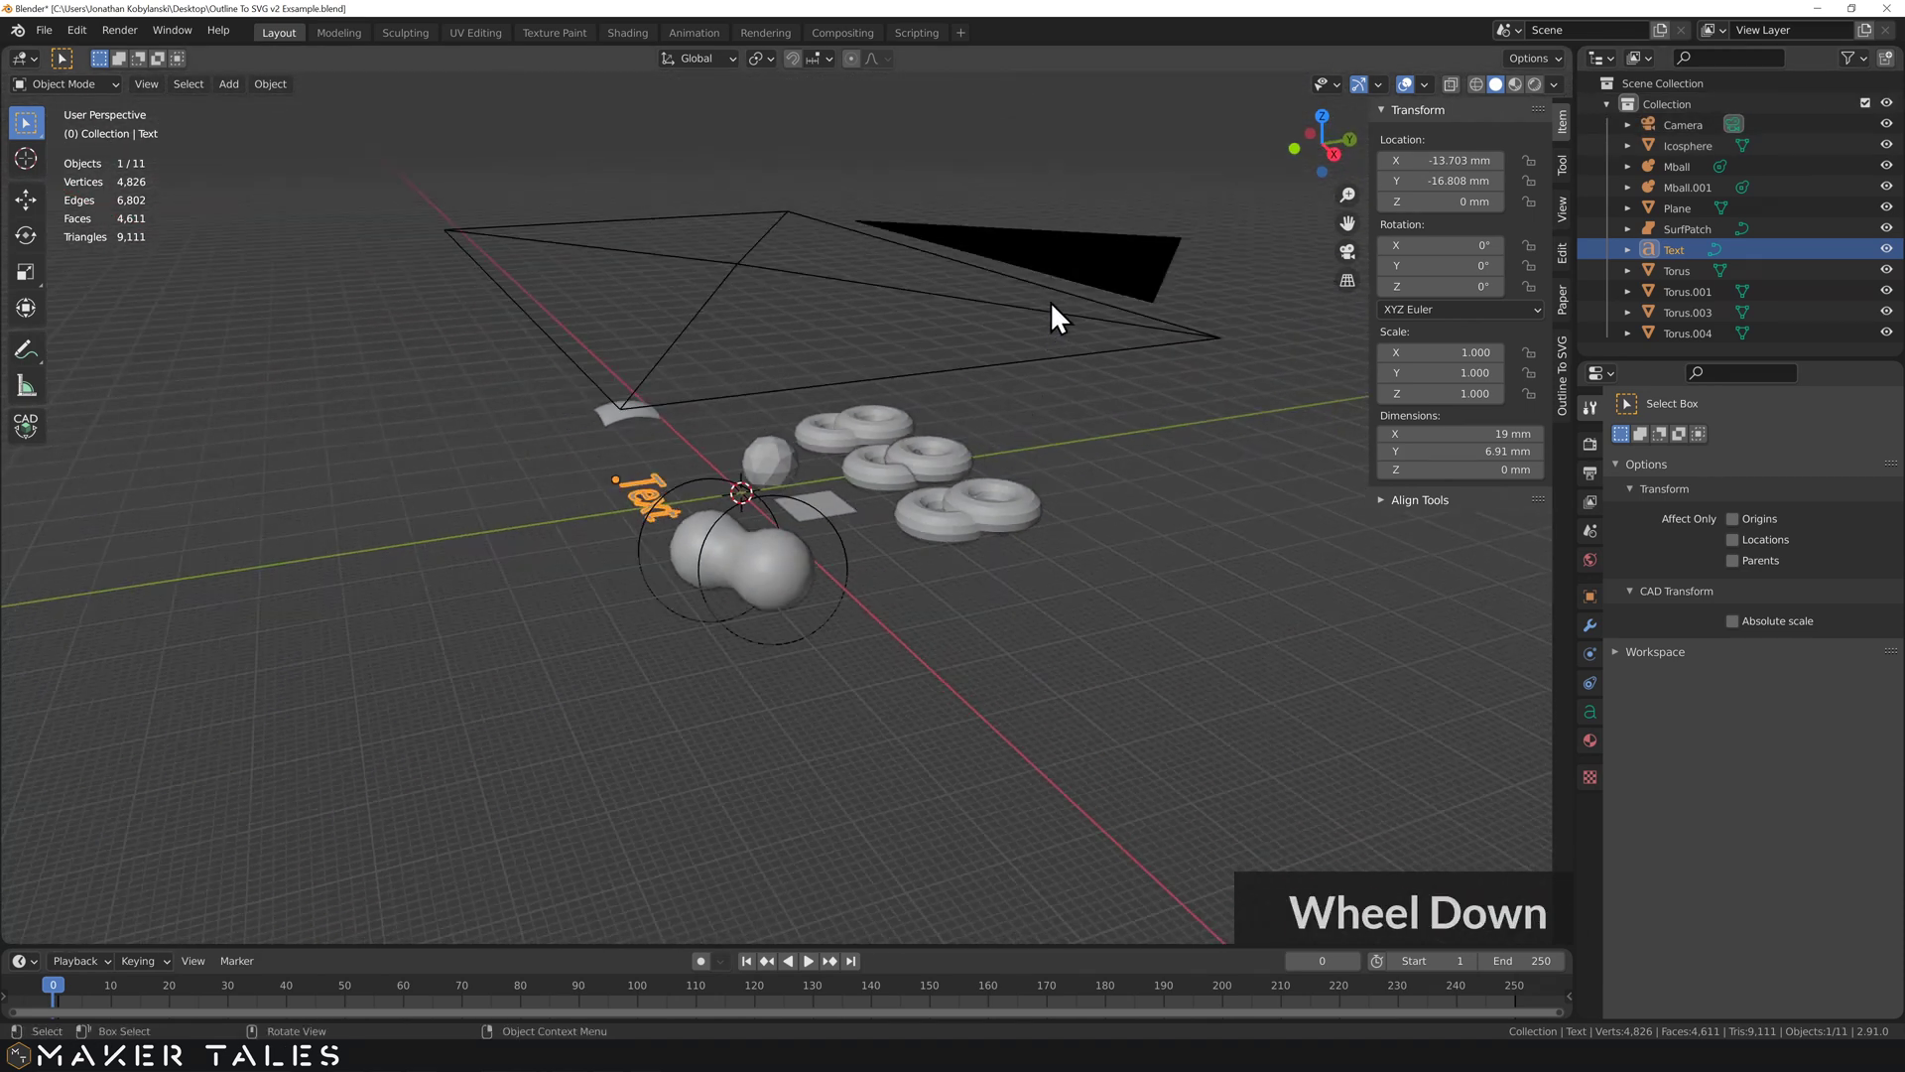
click(1054, 342)
click(1062, 357)
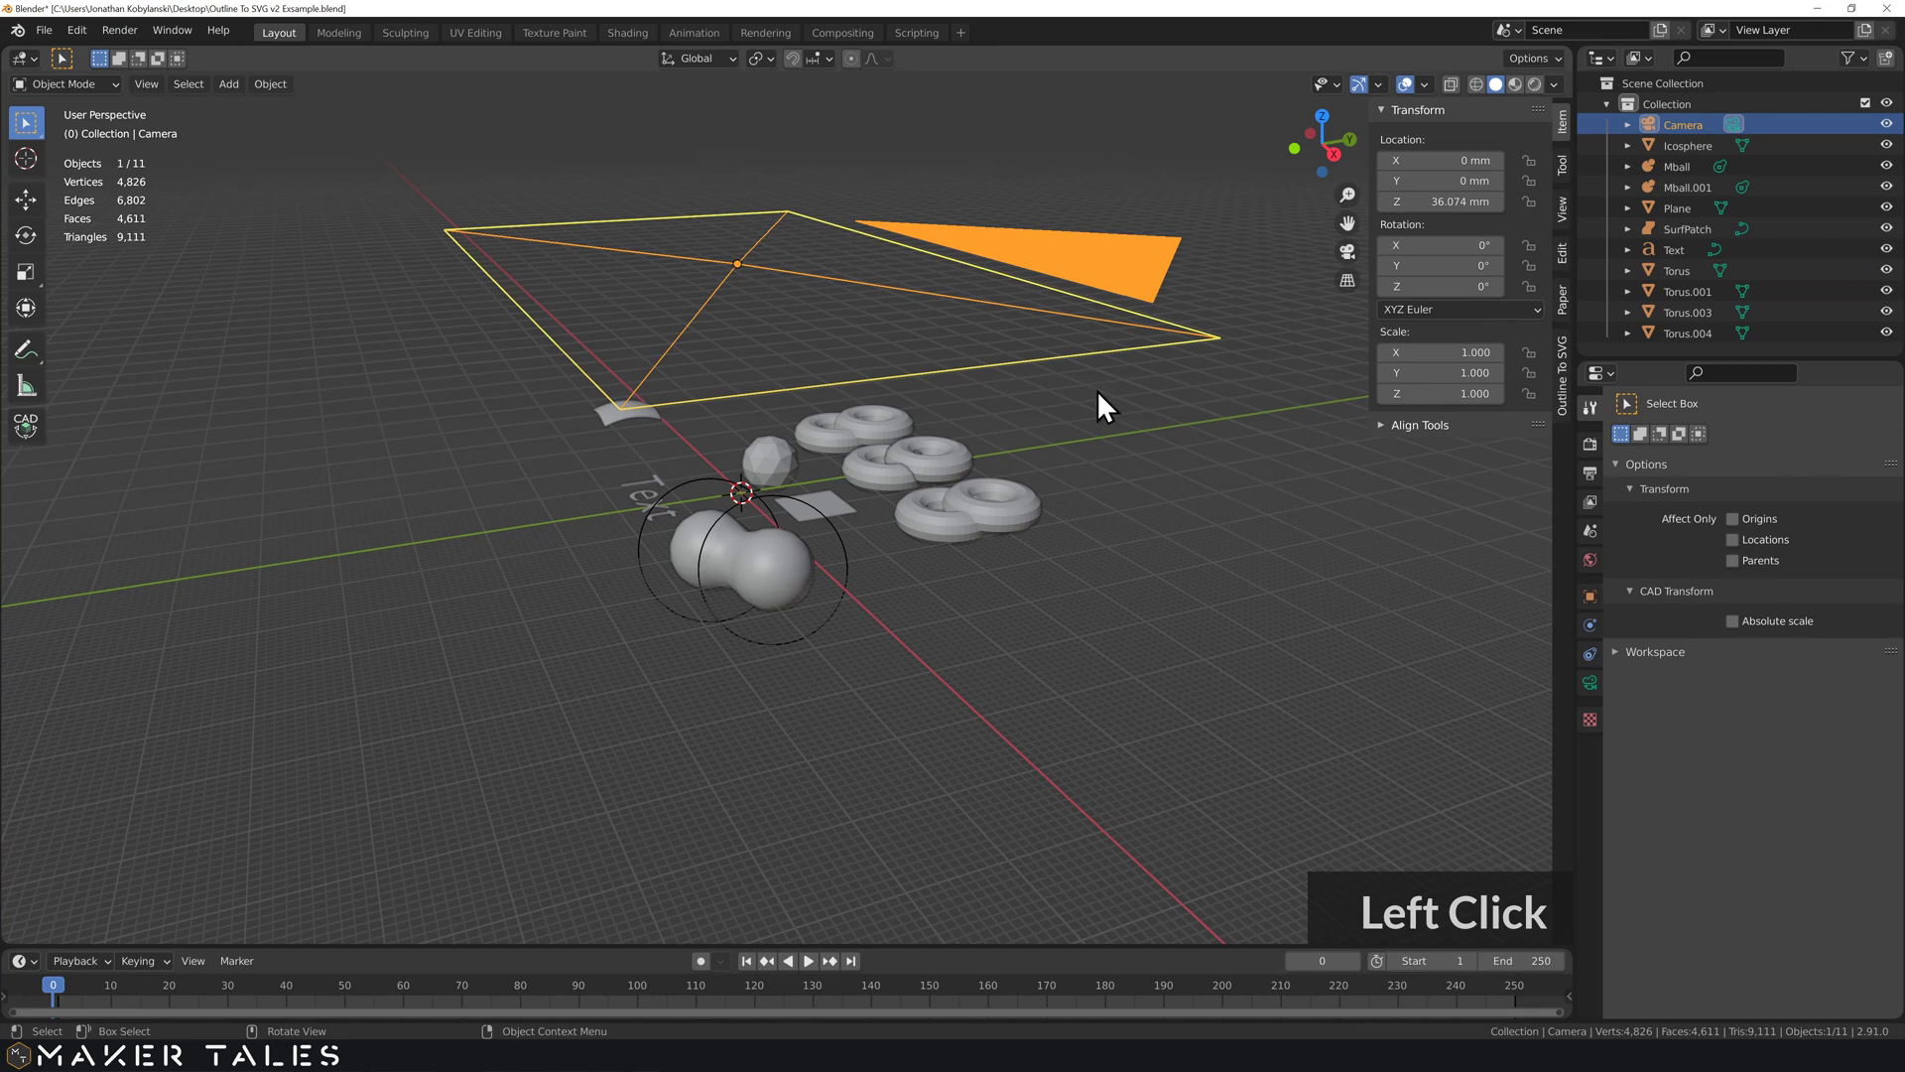
key(KP_0)
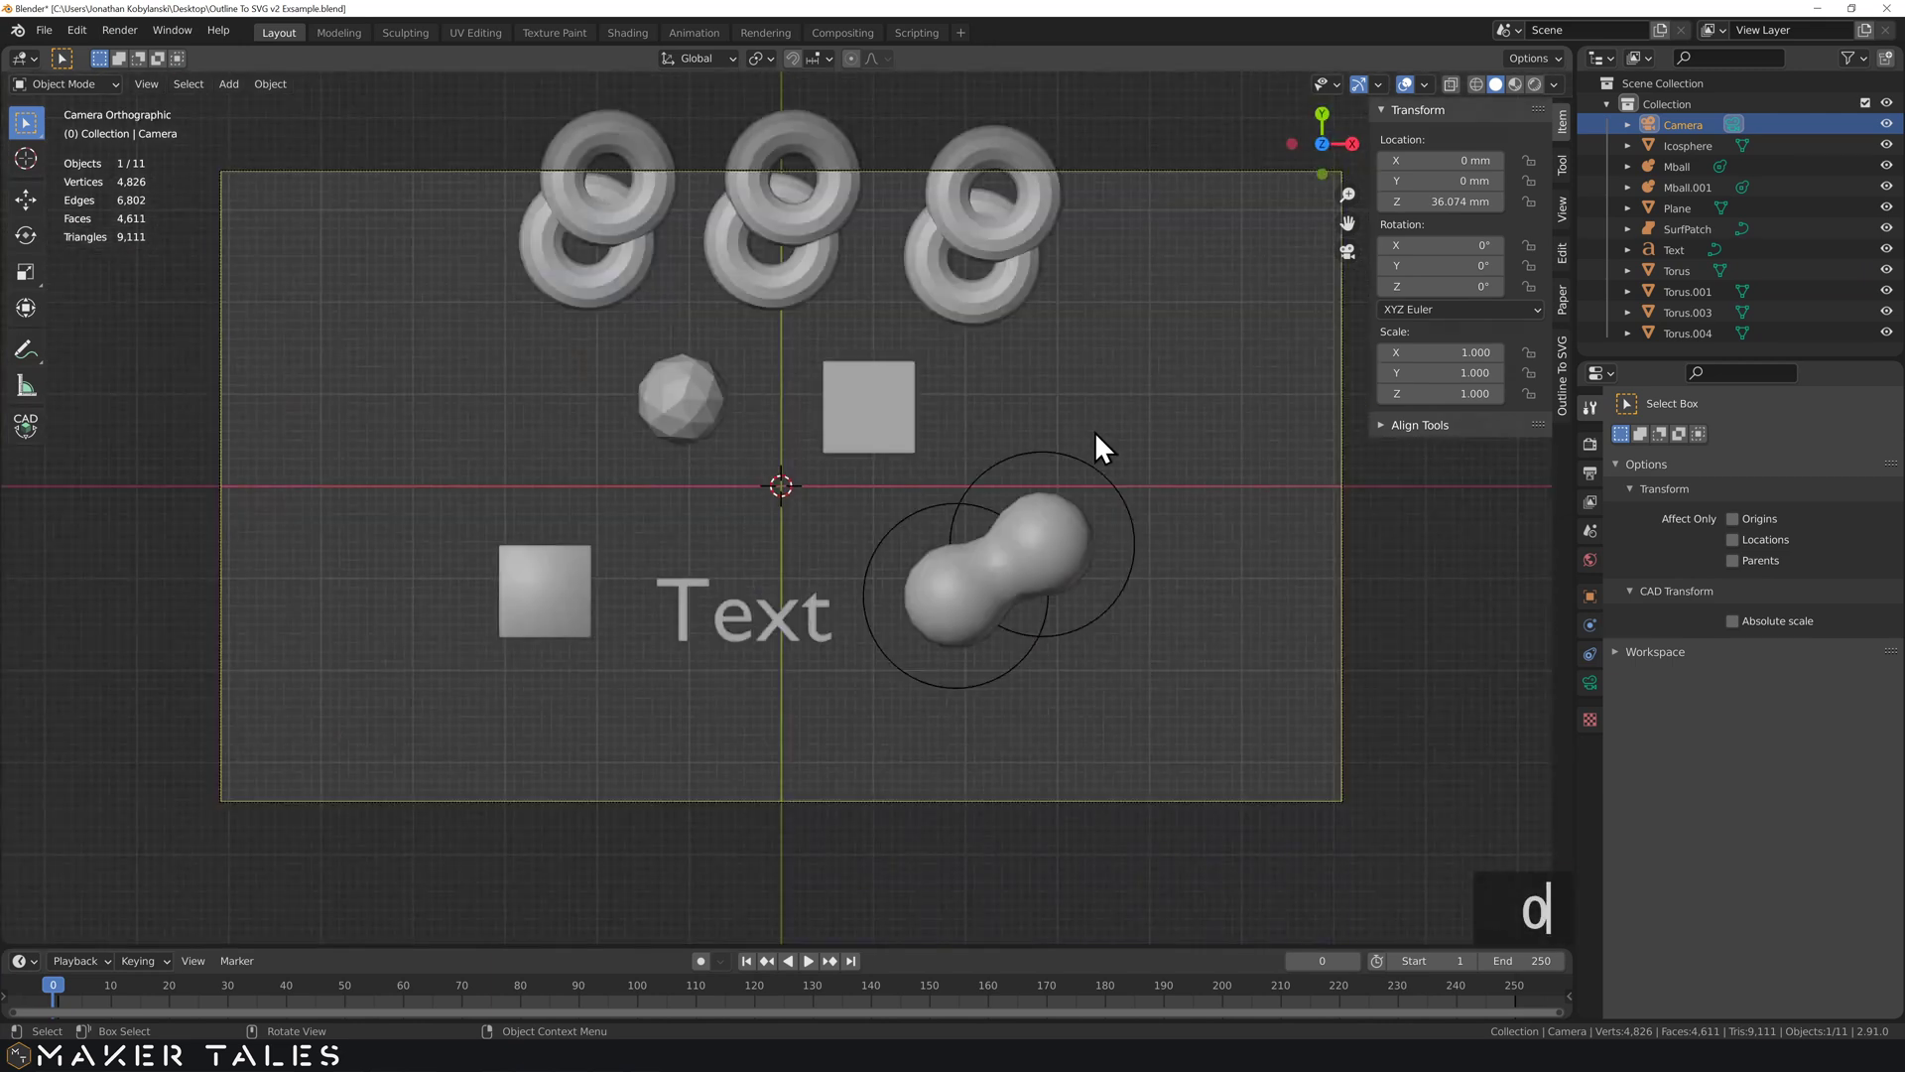
Enable Lock Camera to View, frame all objects in the camera, and box-select all ten
mouse_move(1110, 373)
shift+middle_down()
mouse_move(1110, 393)
mouse_move(1119, 378)
shift+middle_up()
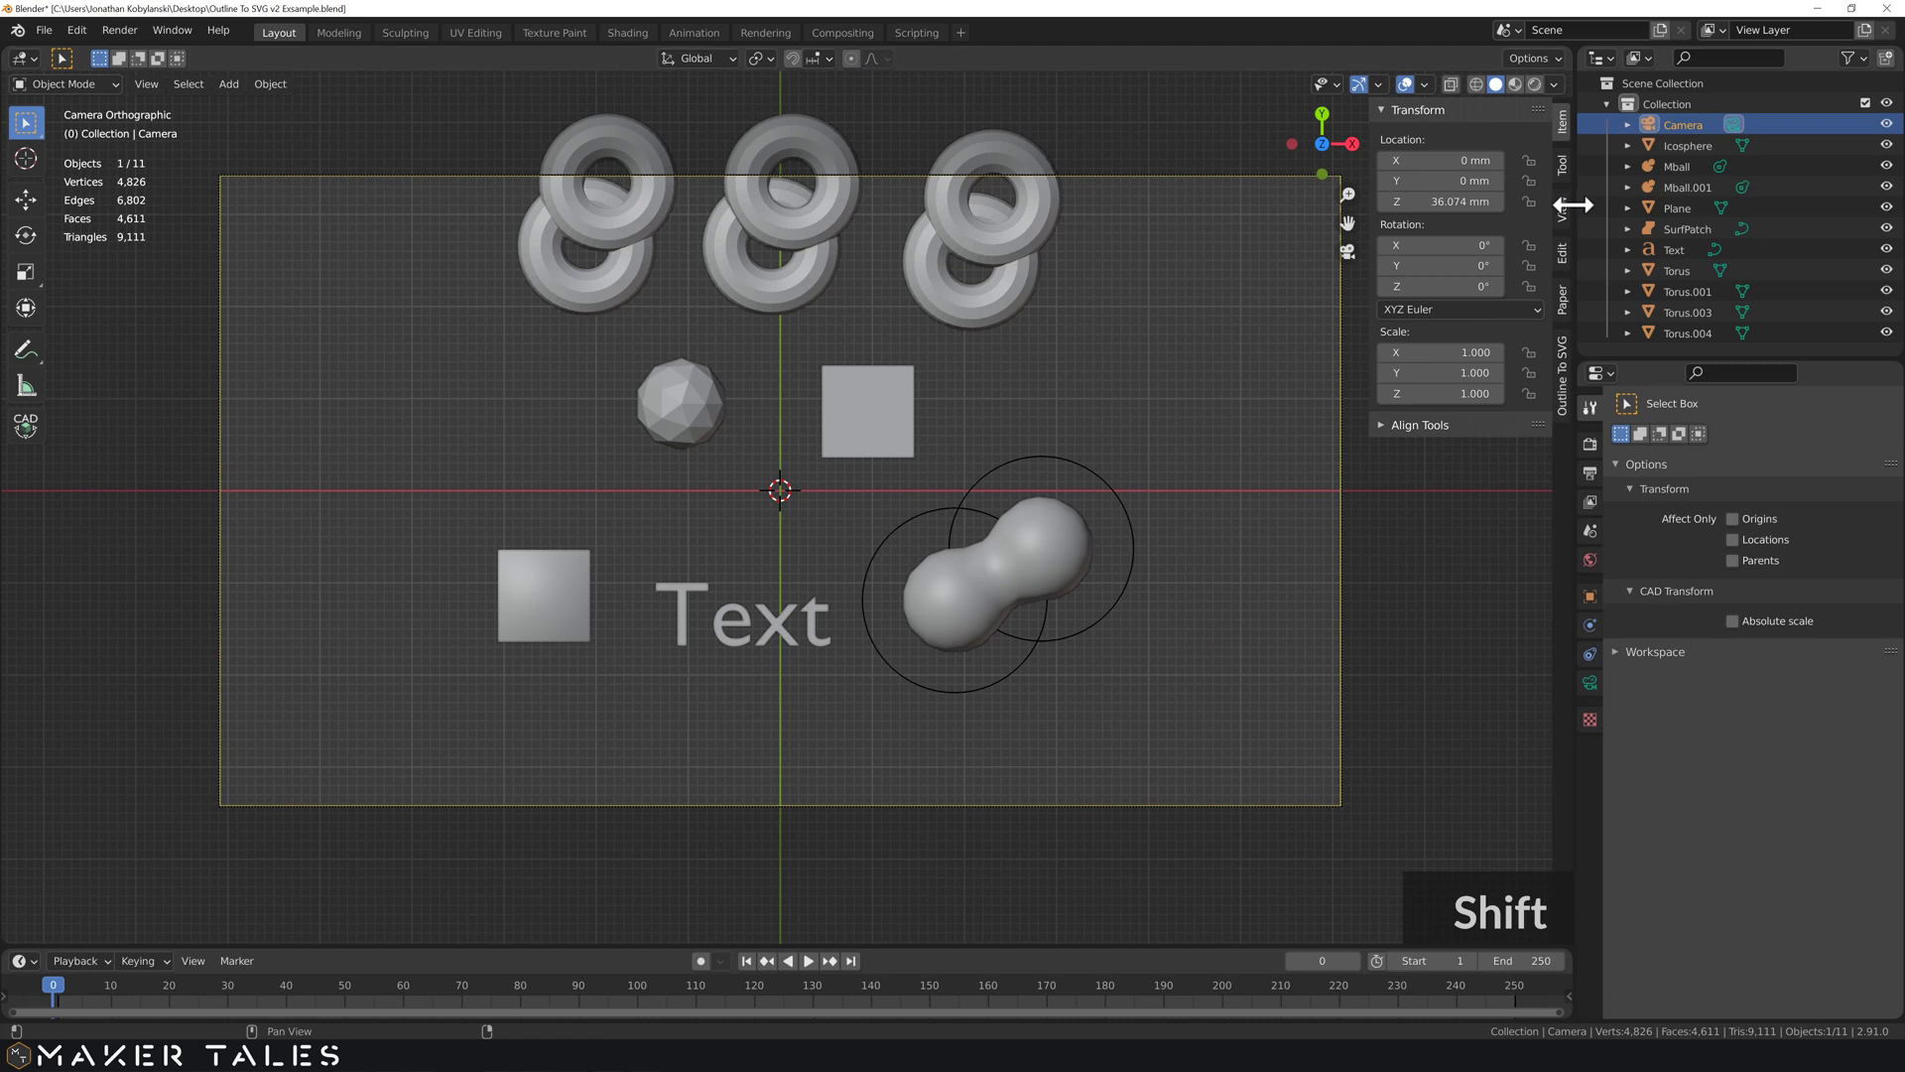
click(1563, 209)
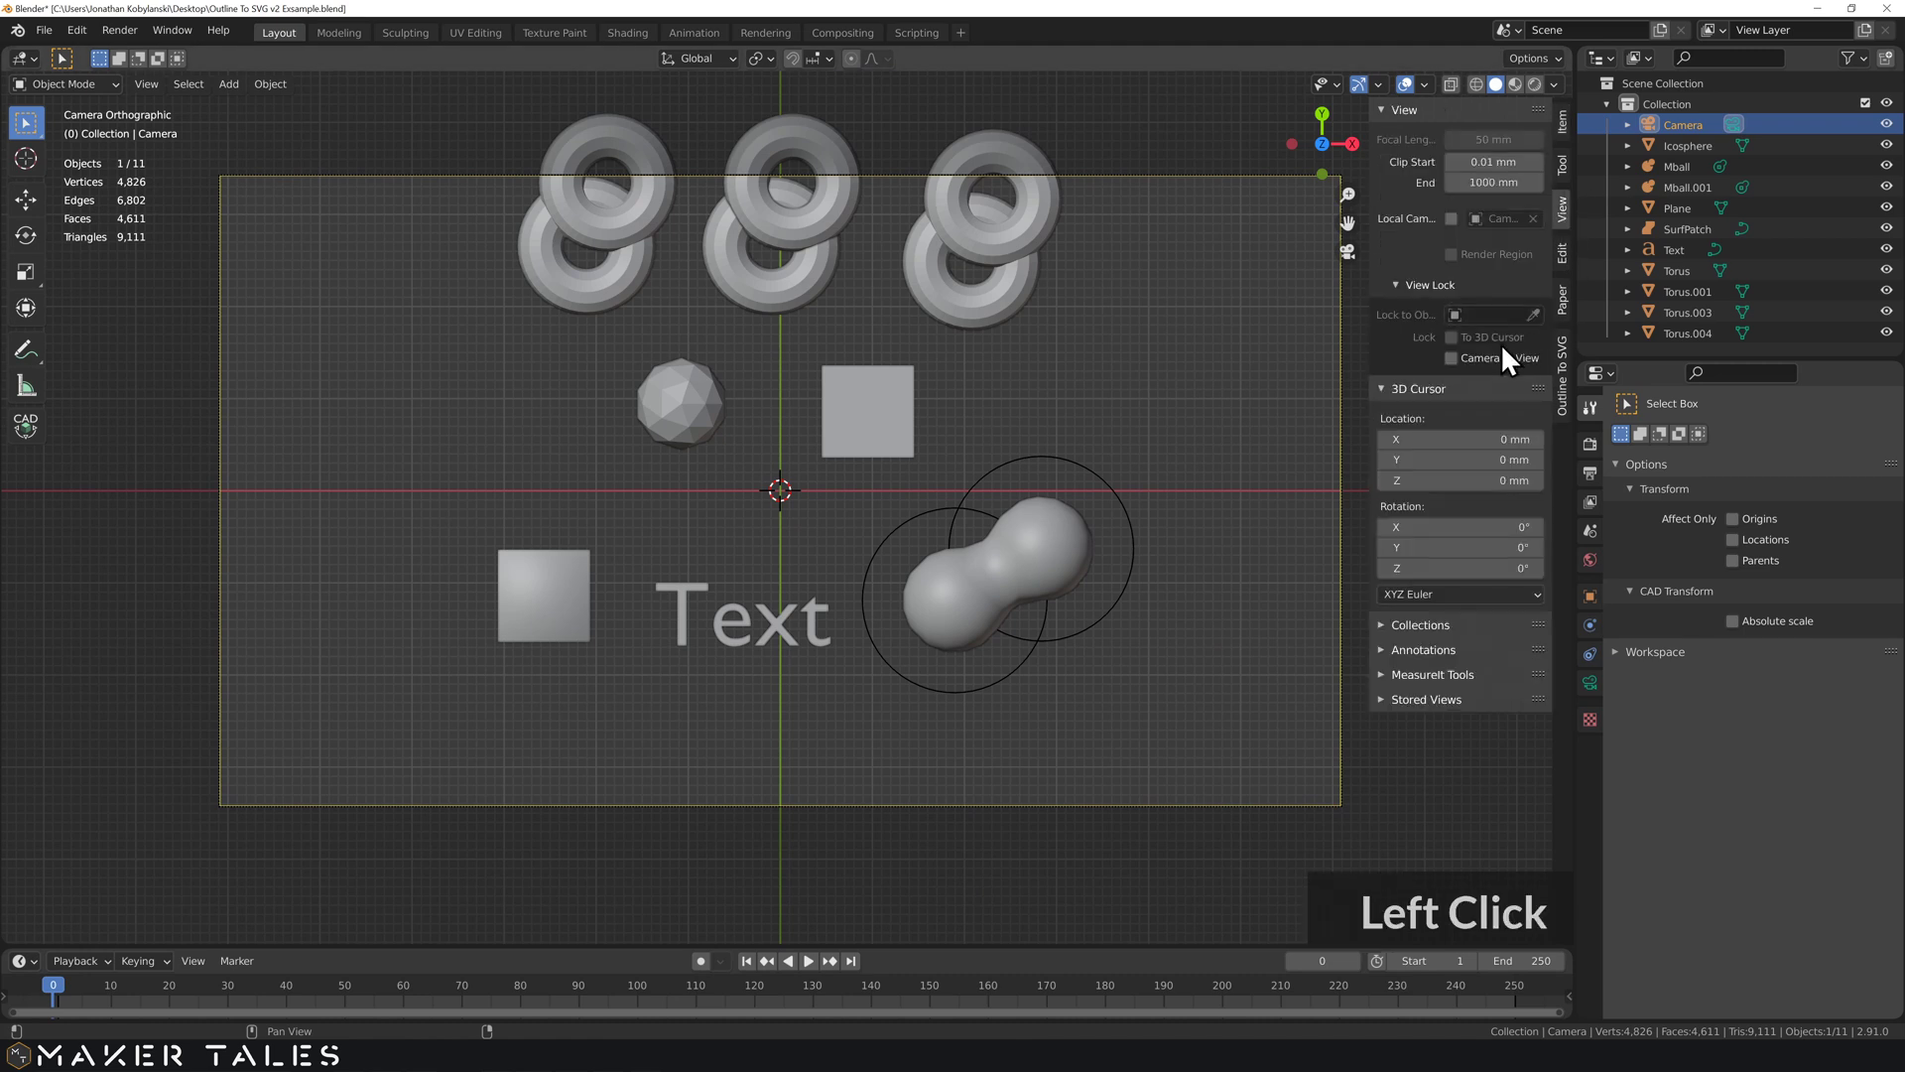
double_click(1452, 358)
shift+middle_drag(1046, 397, 1046, 470)
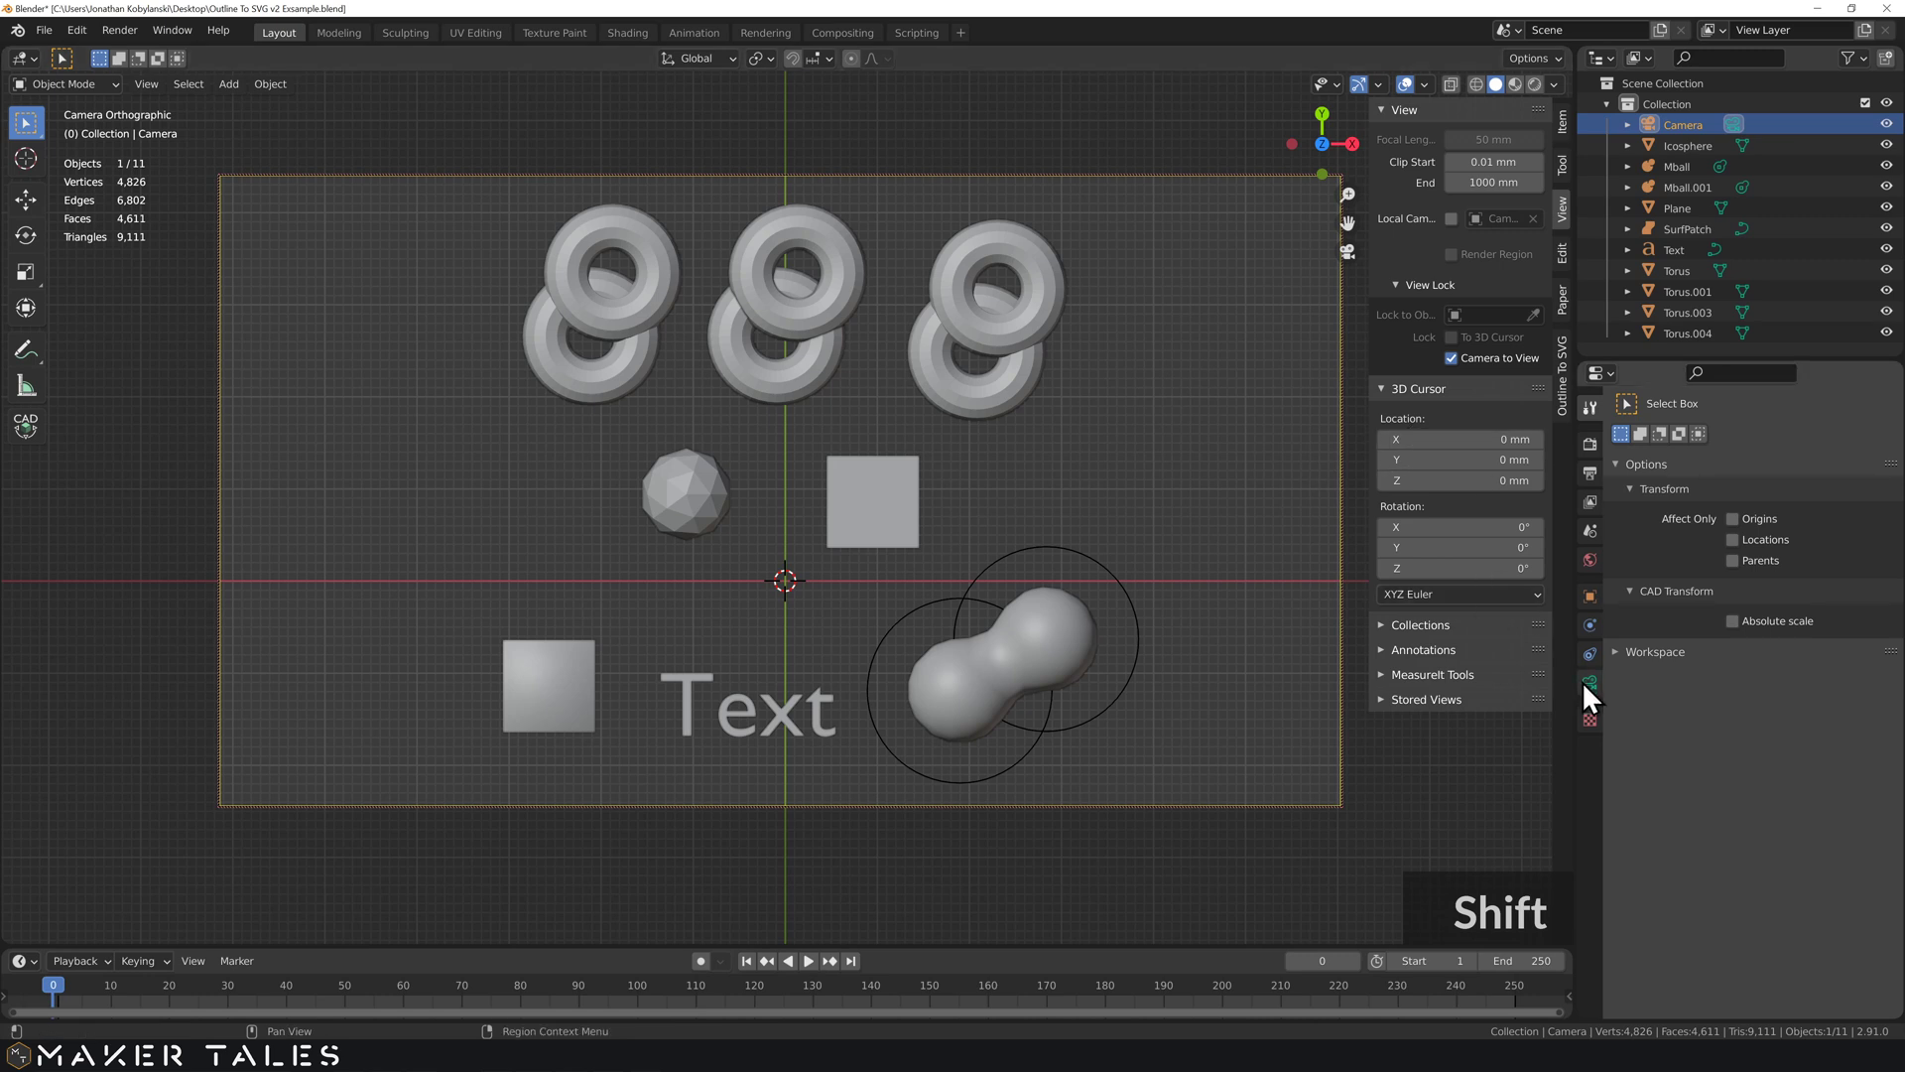
click(1587, 683)
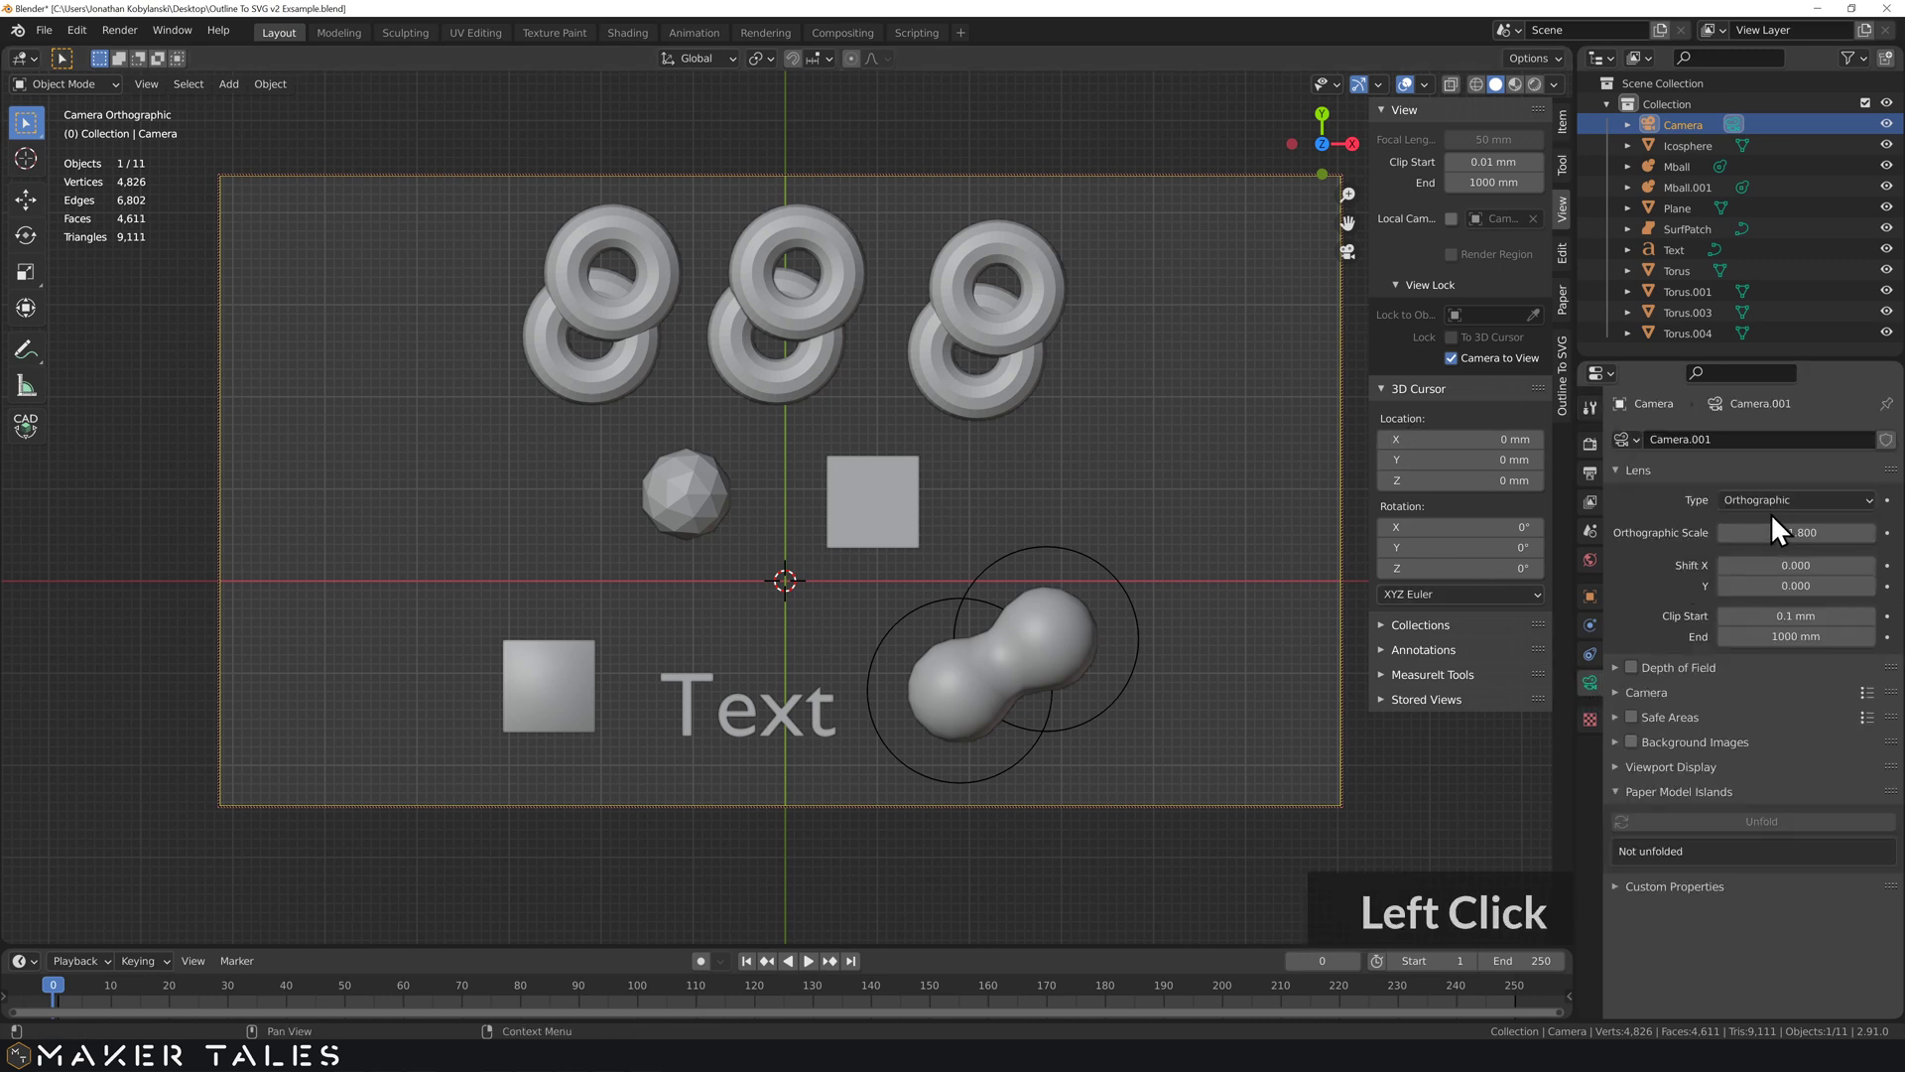
double_click(1094, 242)
drag(1173, 208, 420, 754)
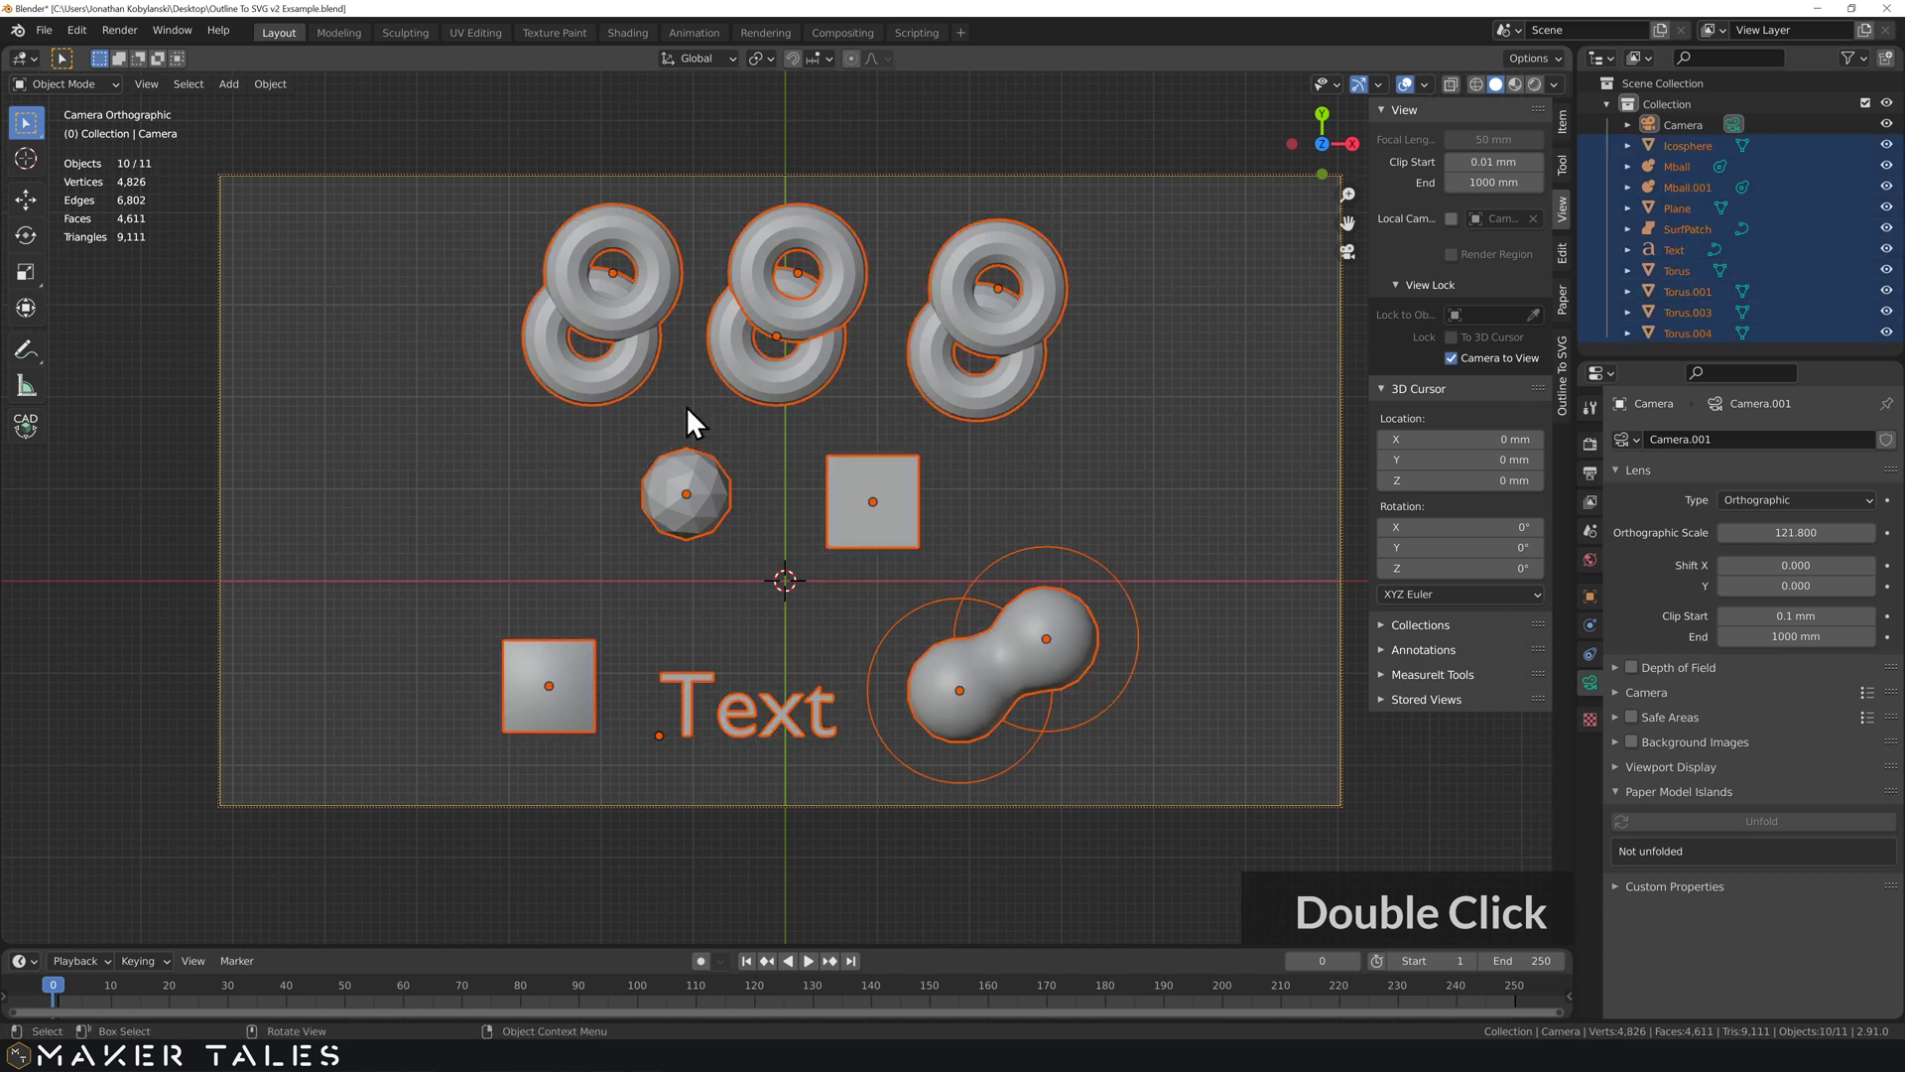
Append 'camera' to the export path and export the selection as outputcamera SVG
click(1561, 367)
click(1500, 161)
key(Right)
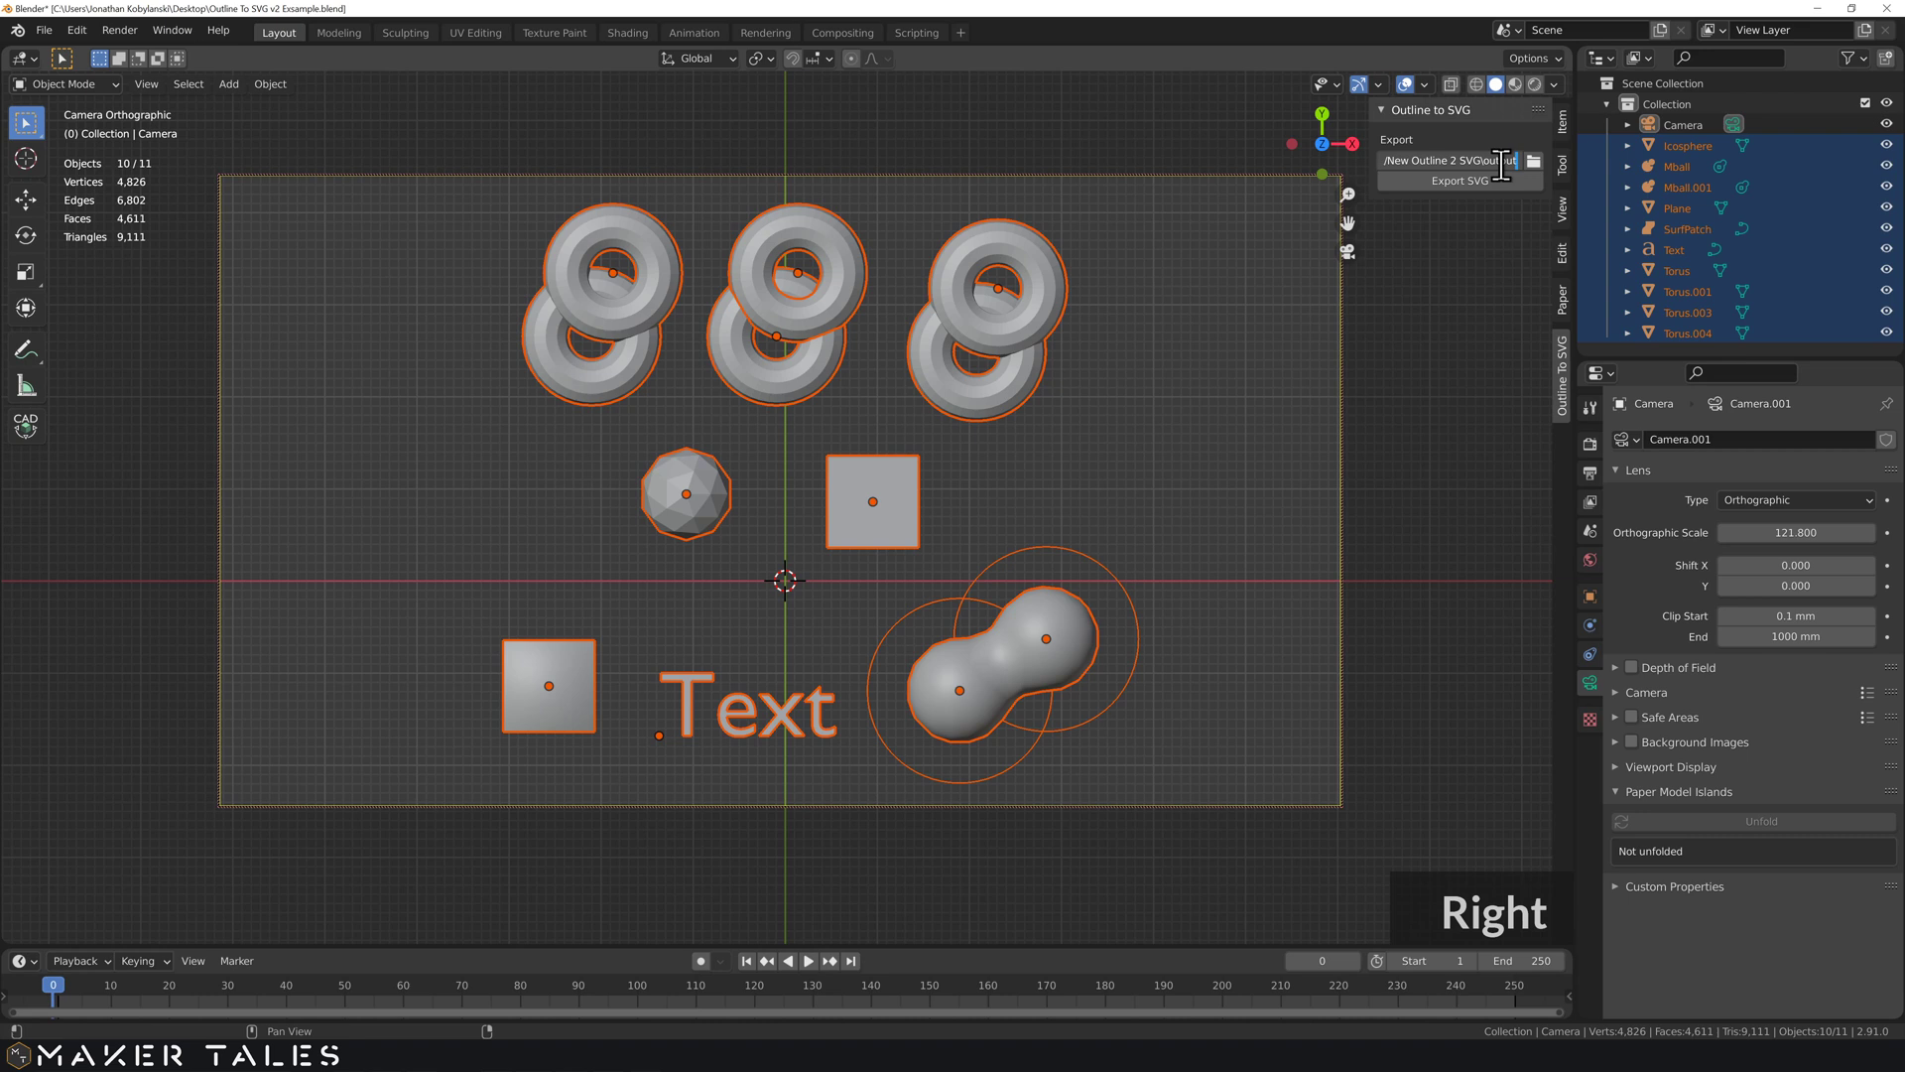
text(camera)
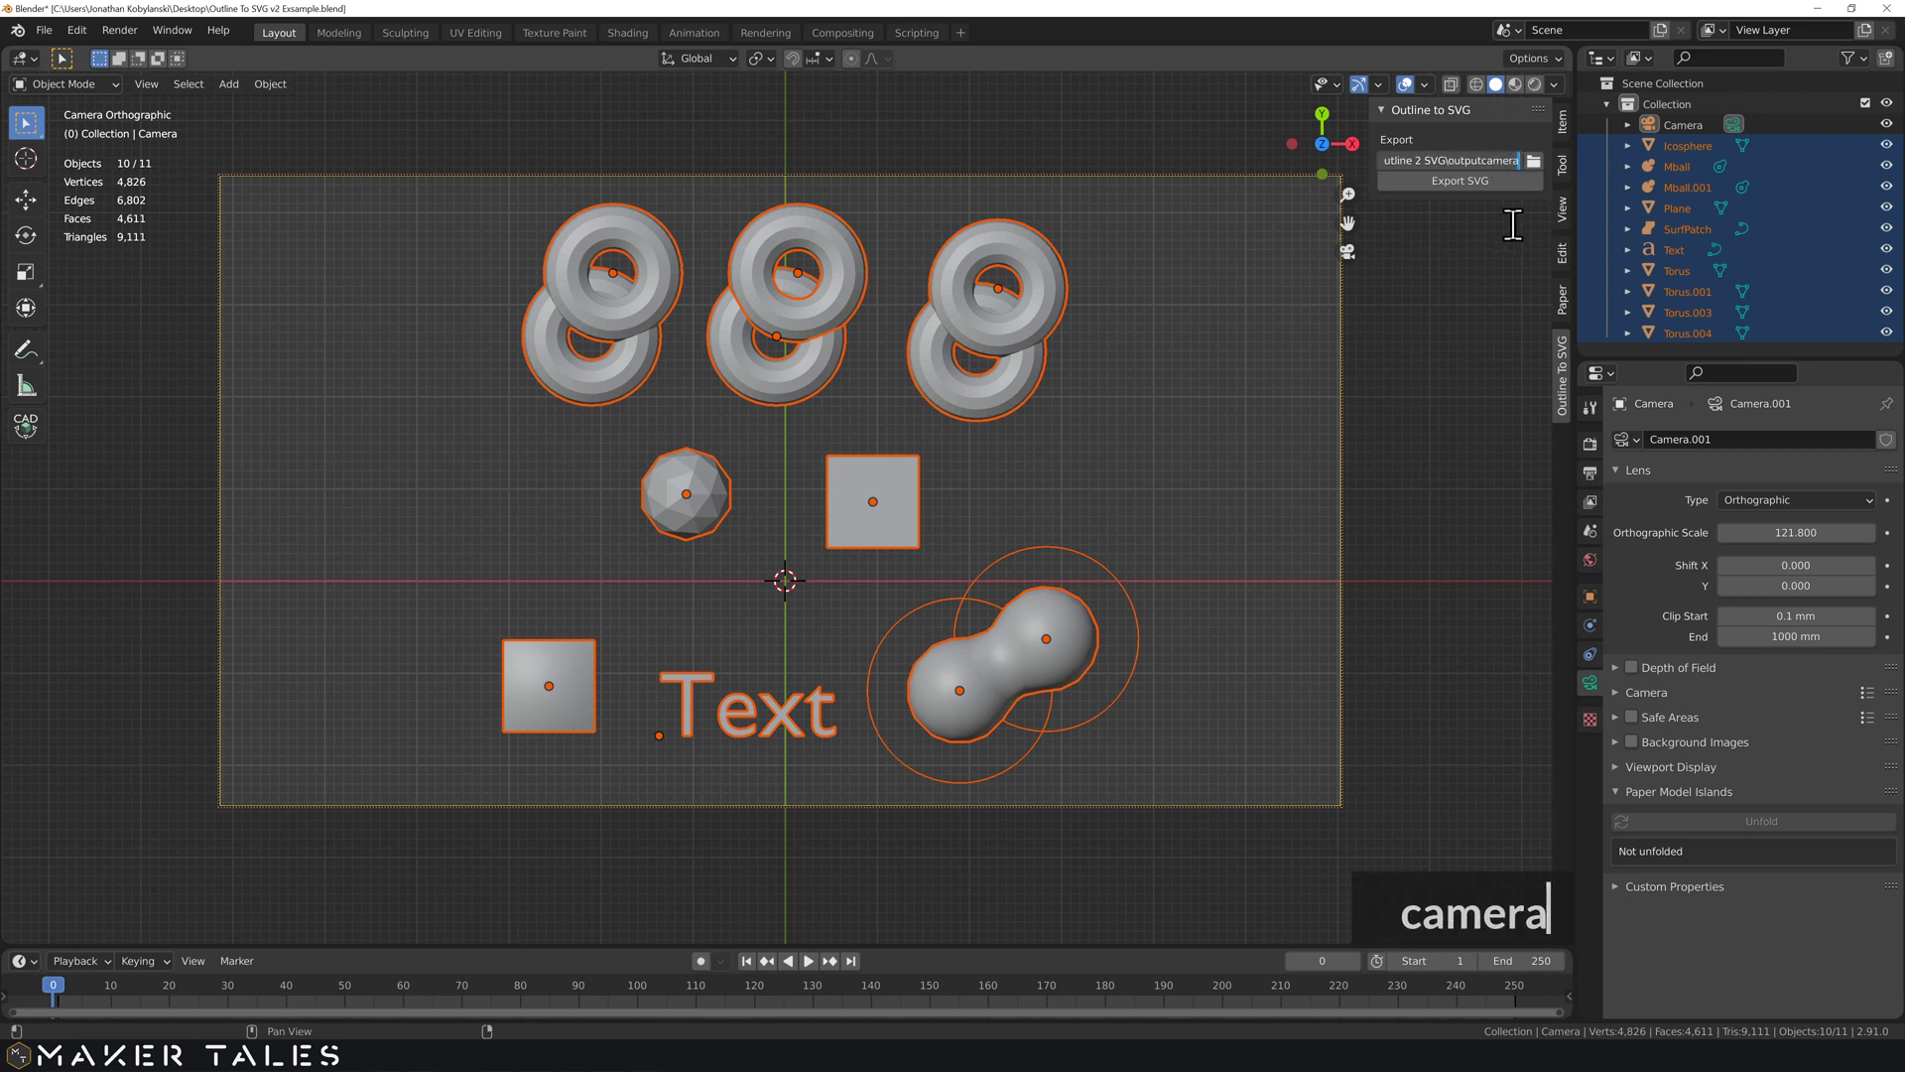
click(1491, 182)
click(1490, 183)
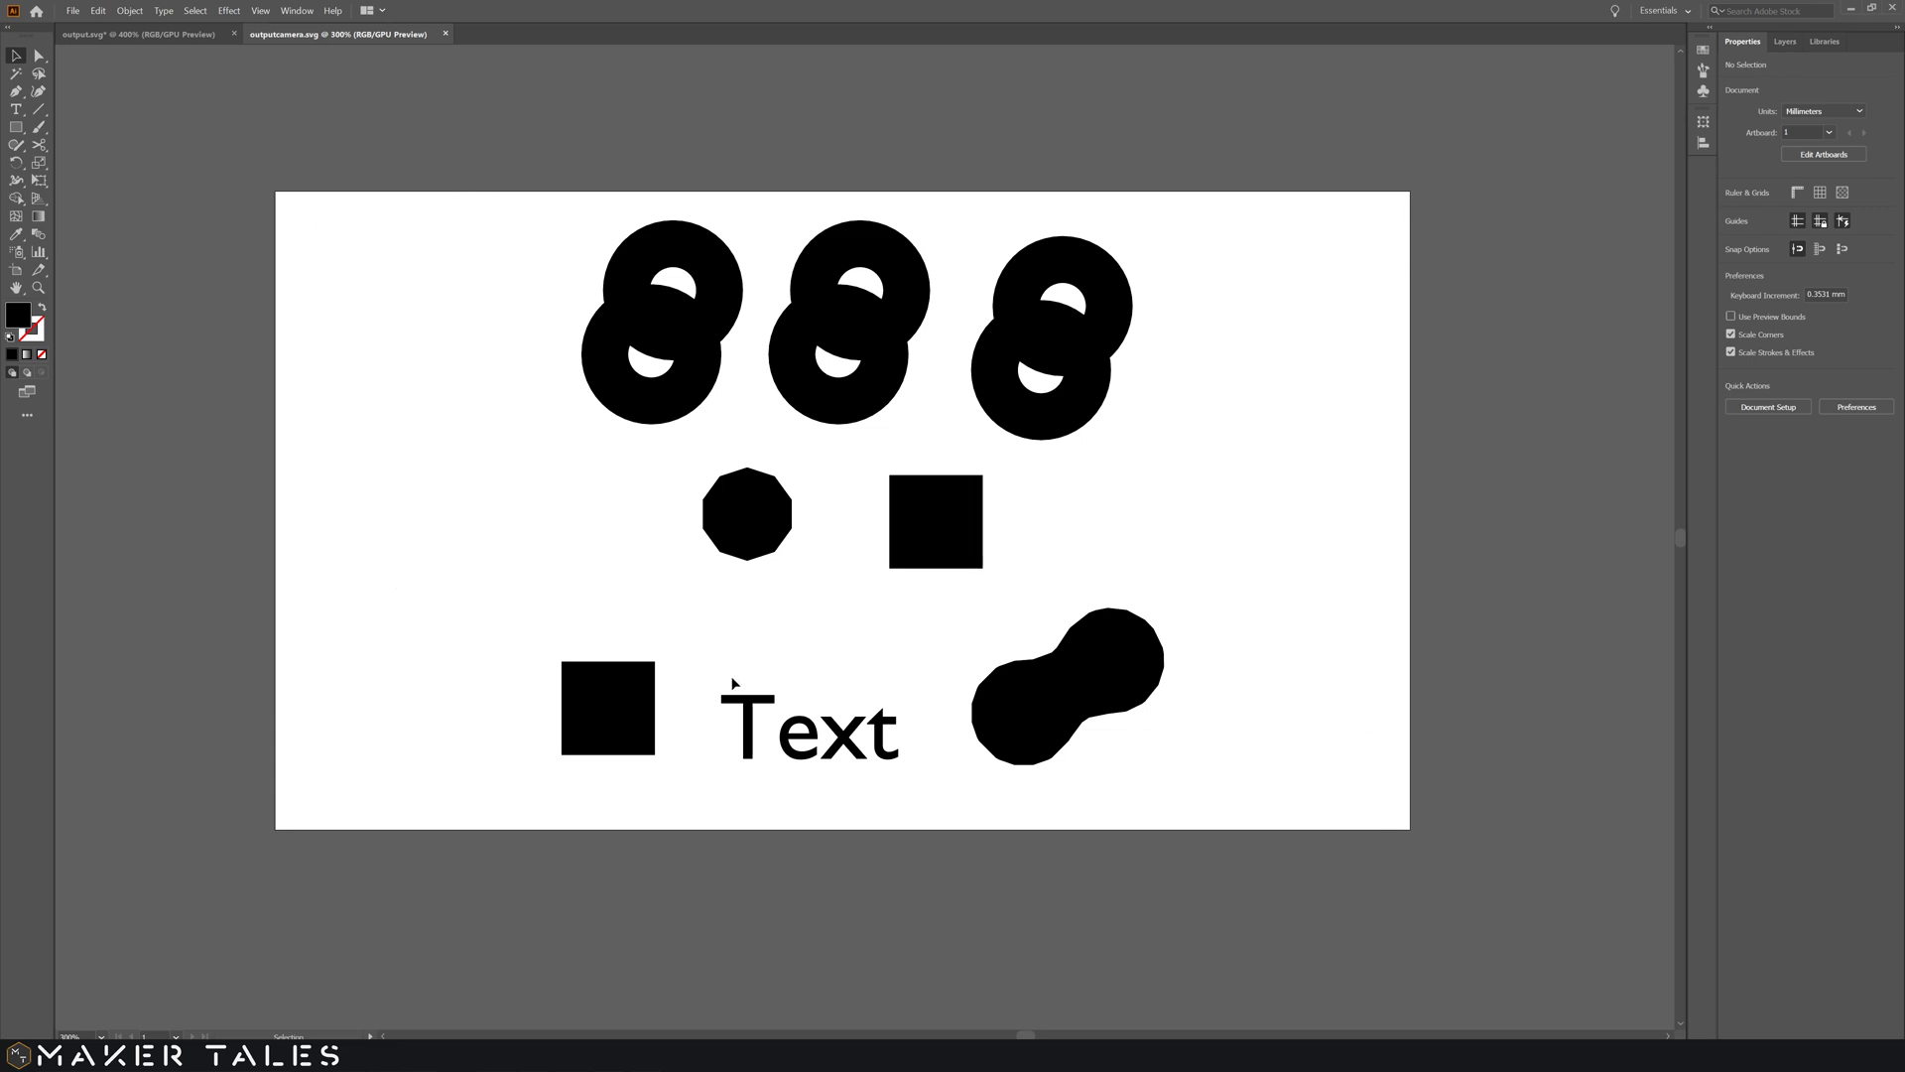
click(605, 718)
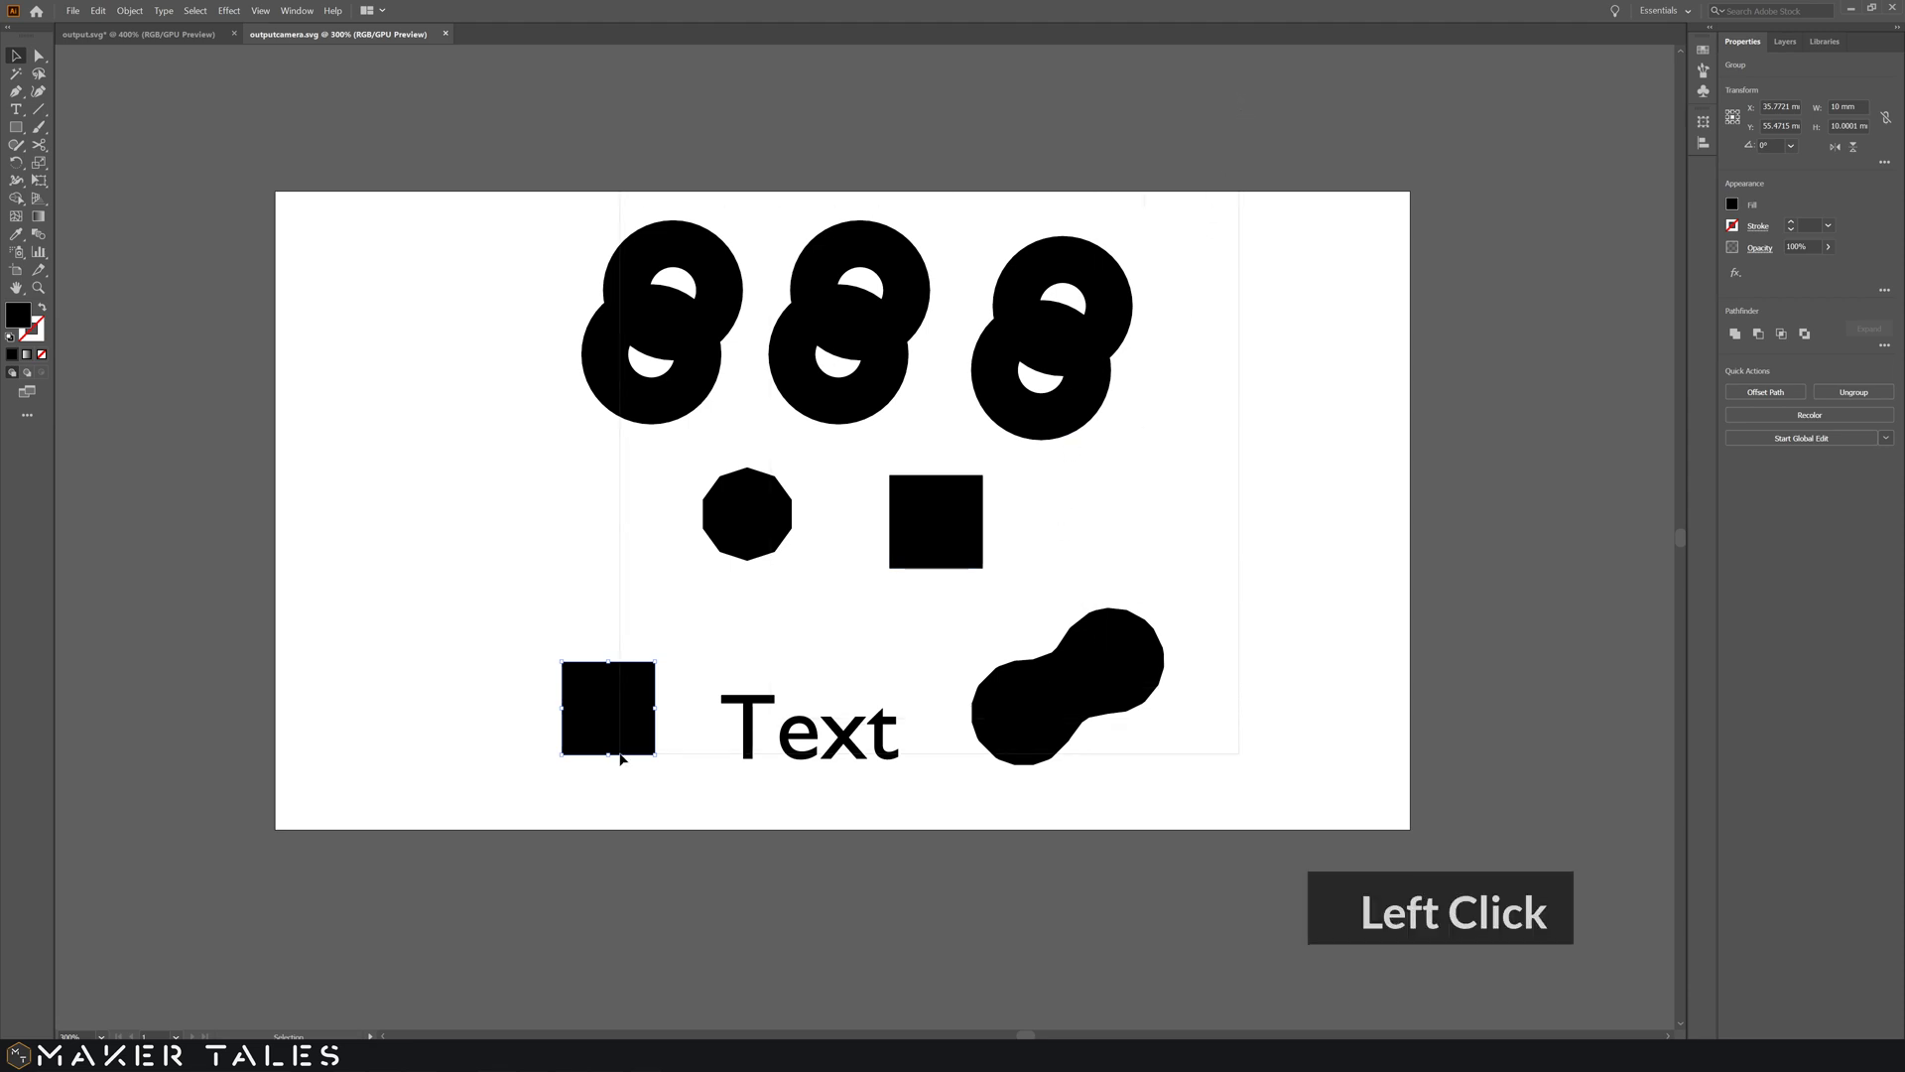
drag(523, 790, 1180, 208)
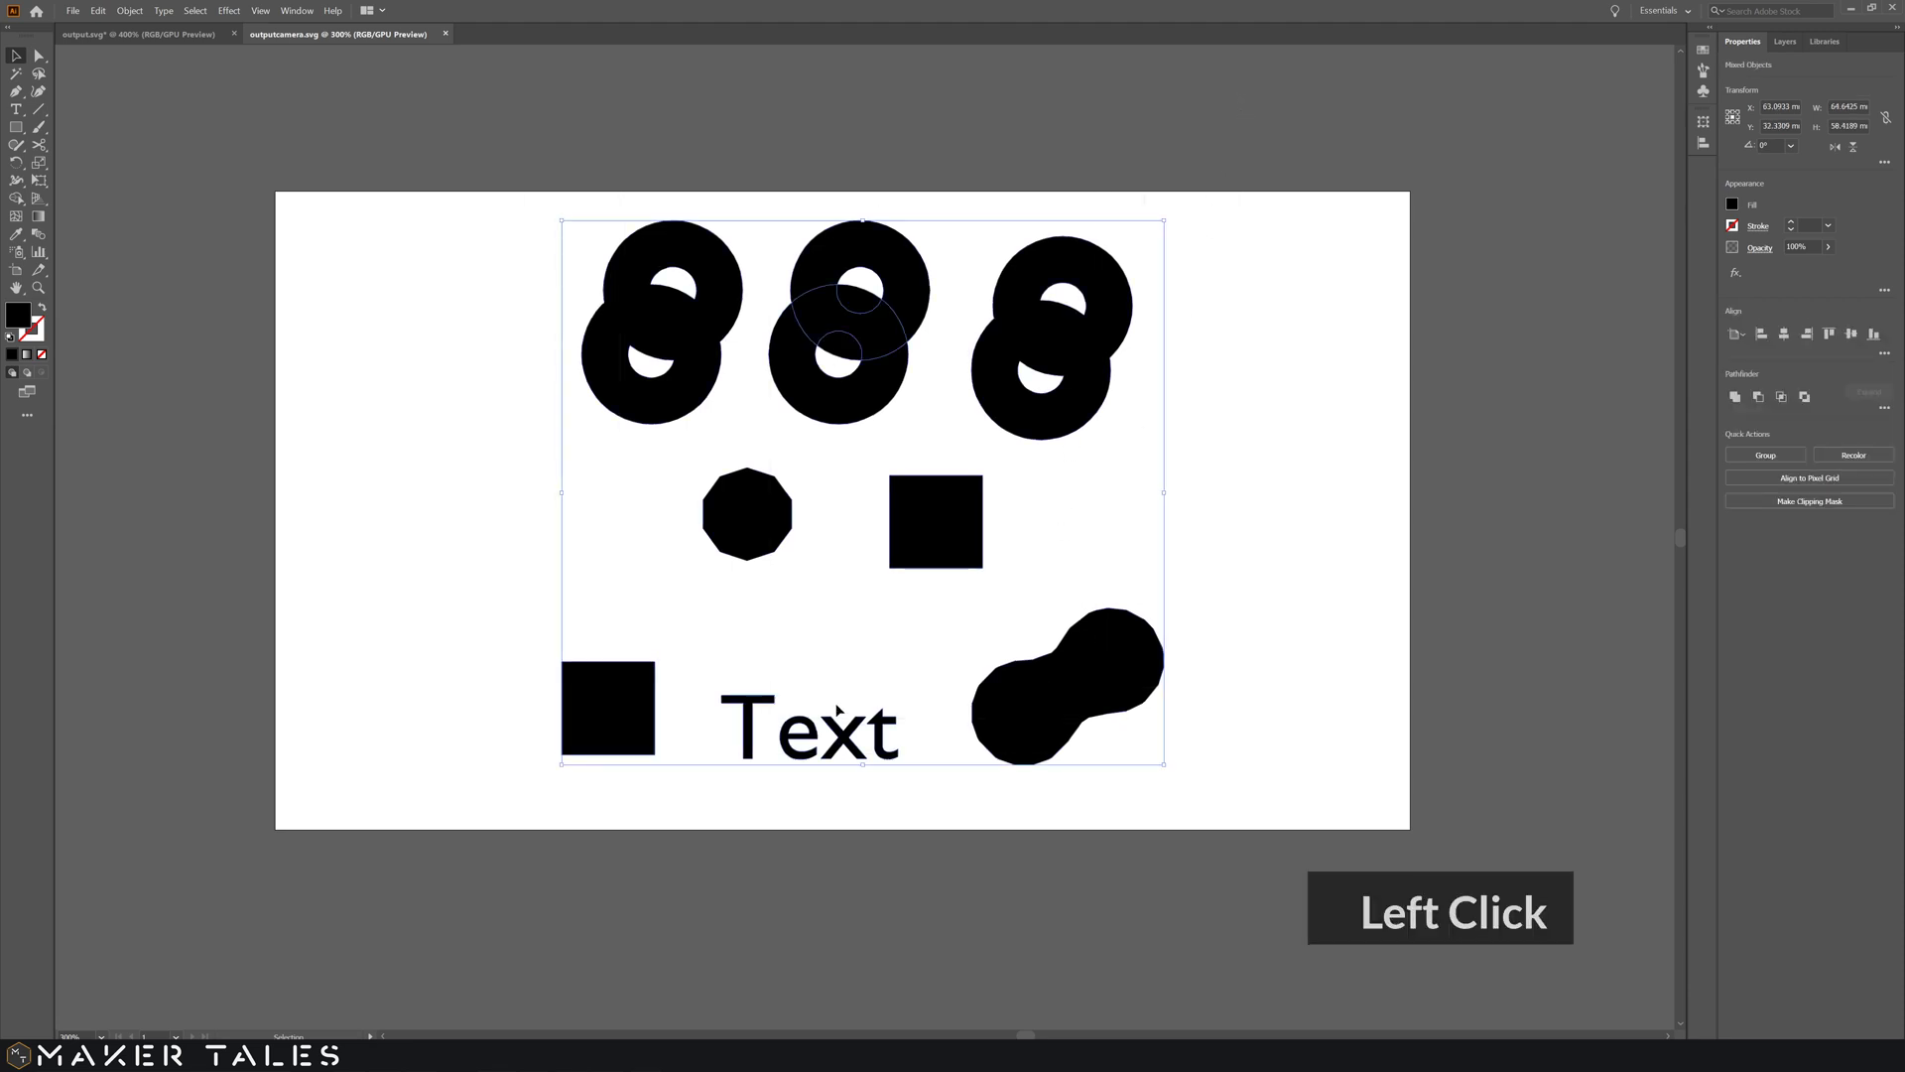
click(1243, 616)
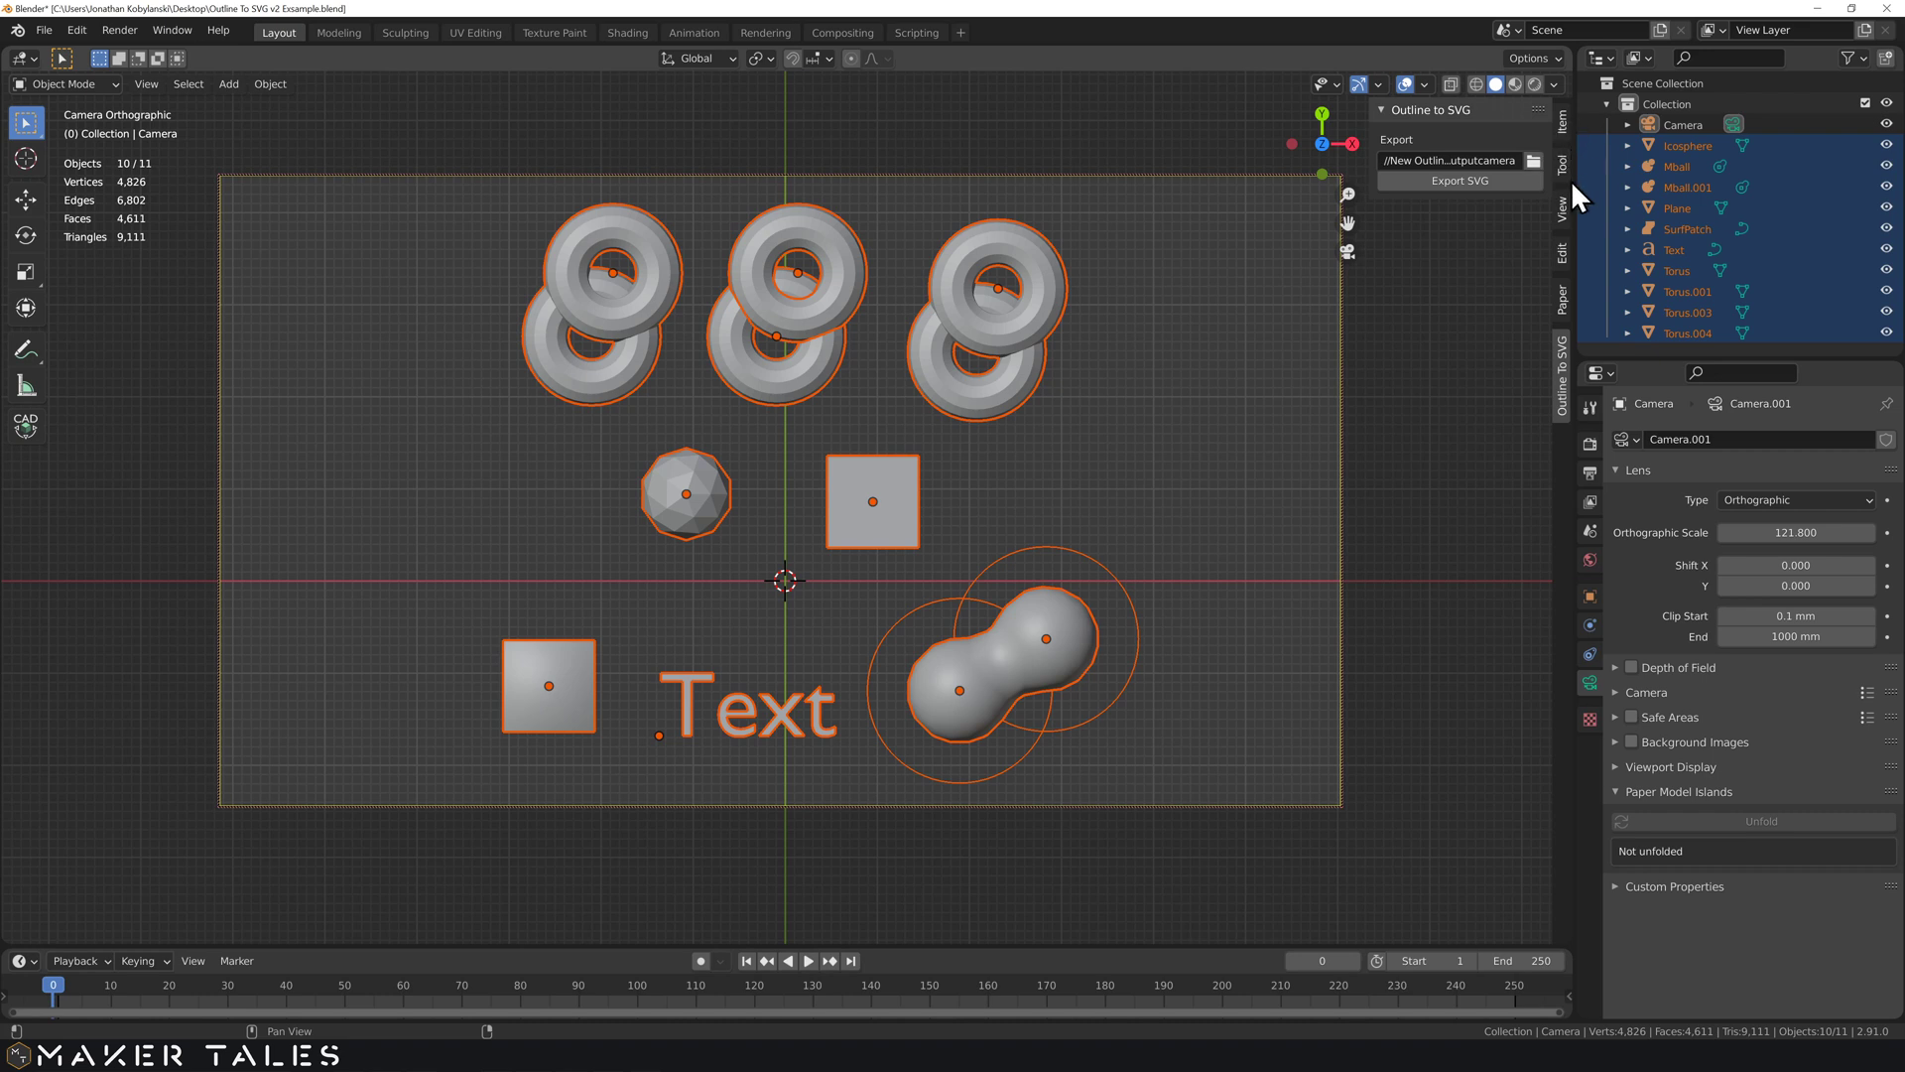
click(1561, 209)
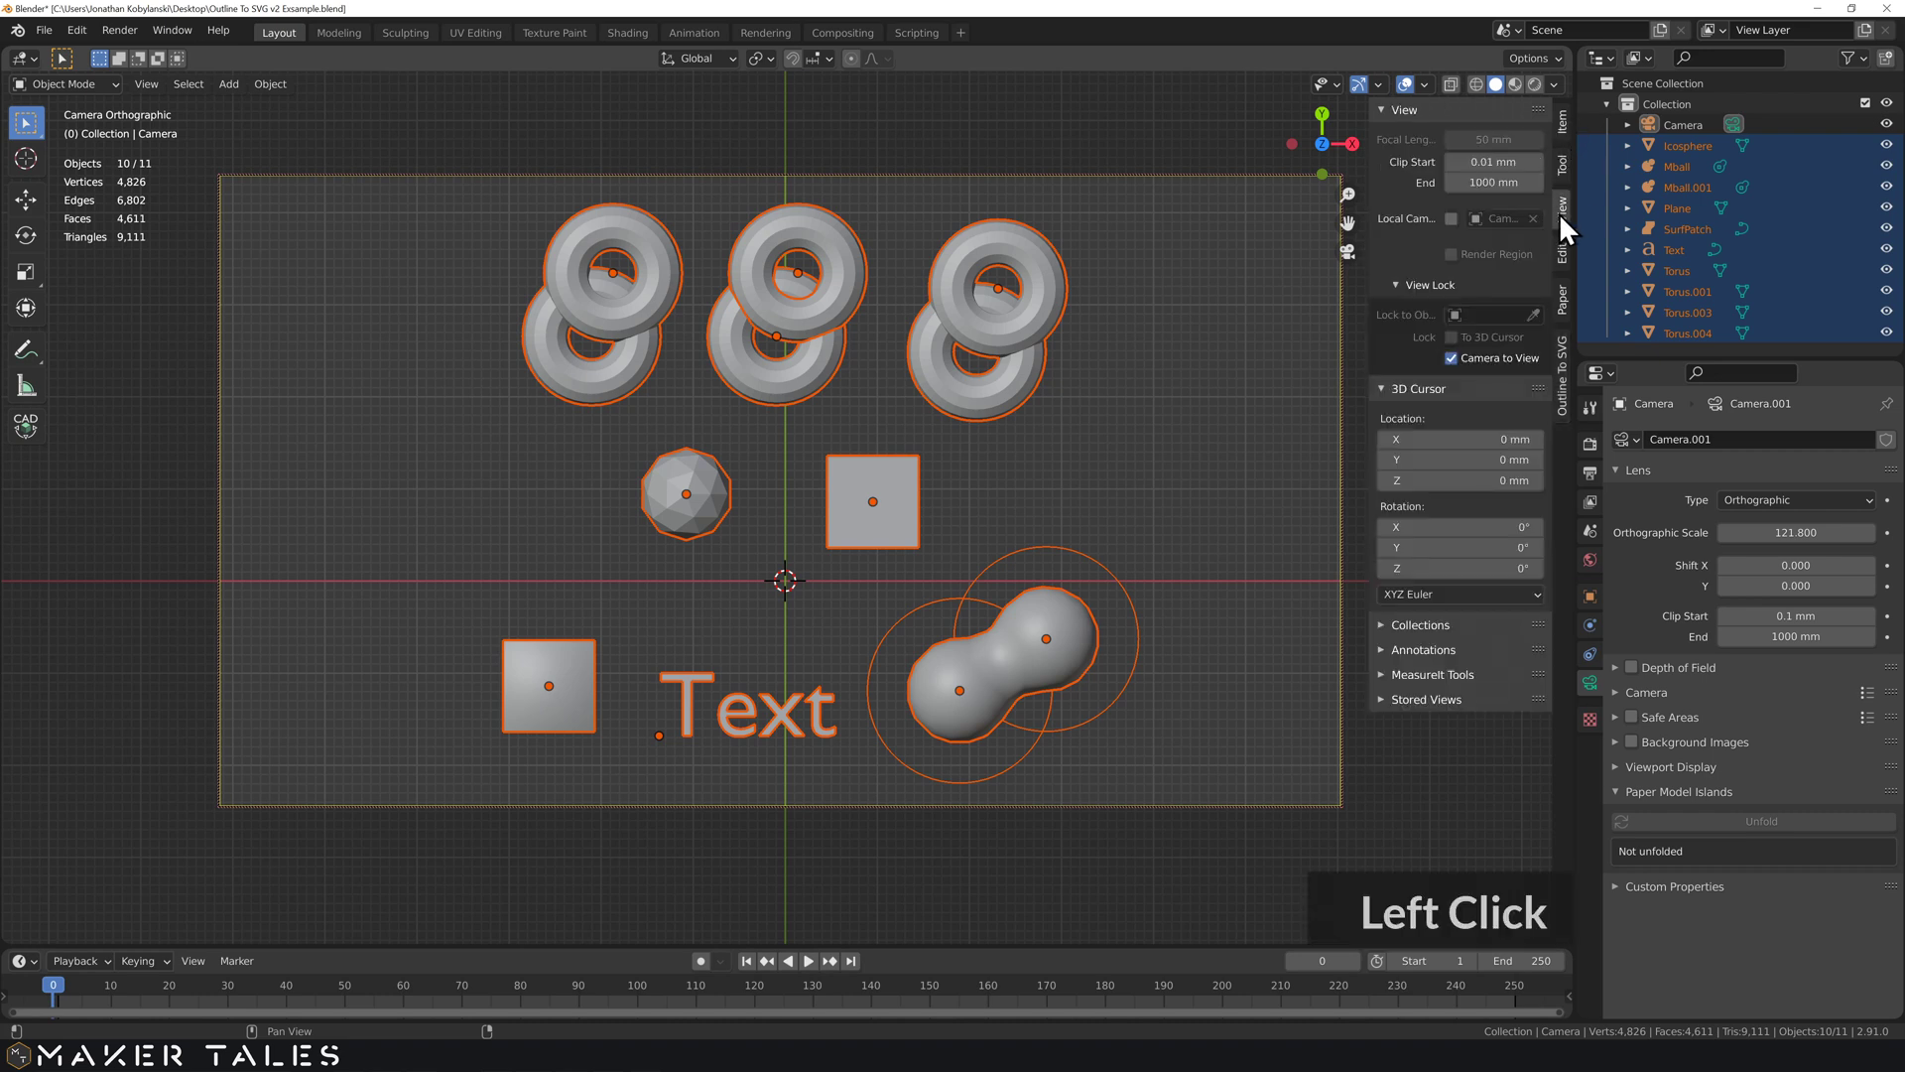
Orbit the locked camera view to look down at the objects at a tilted angle
middle_drag(1266, 429, 1194, 342)
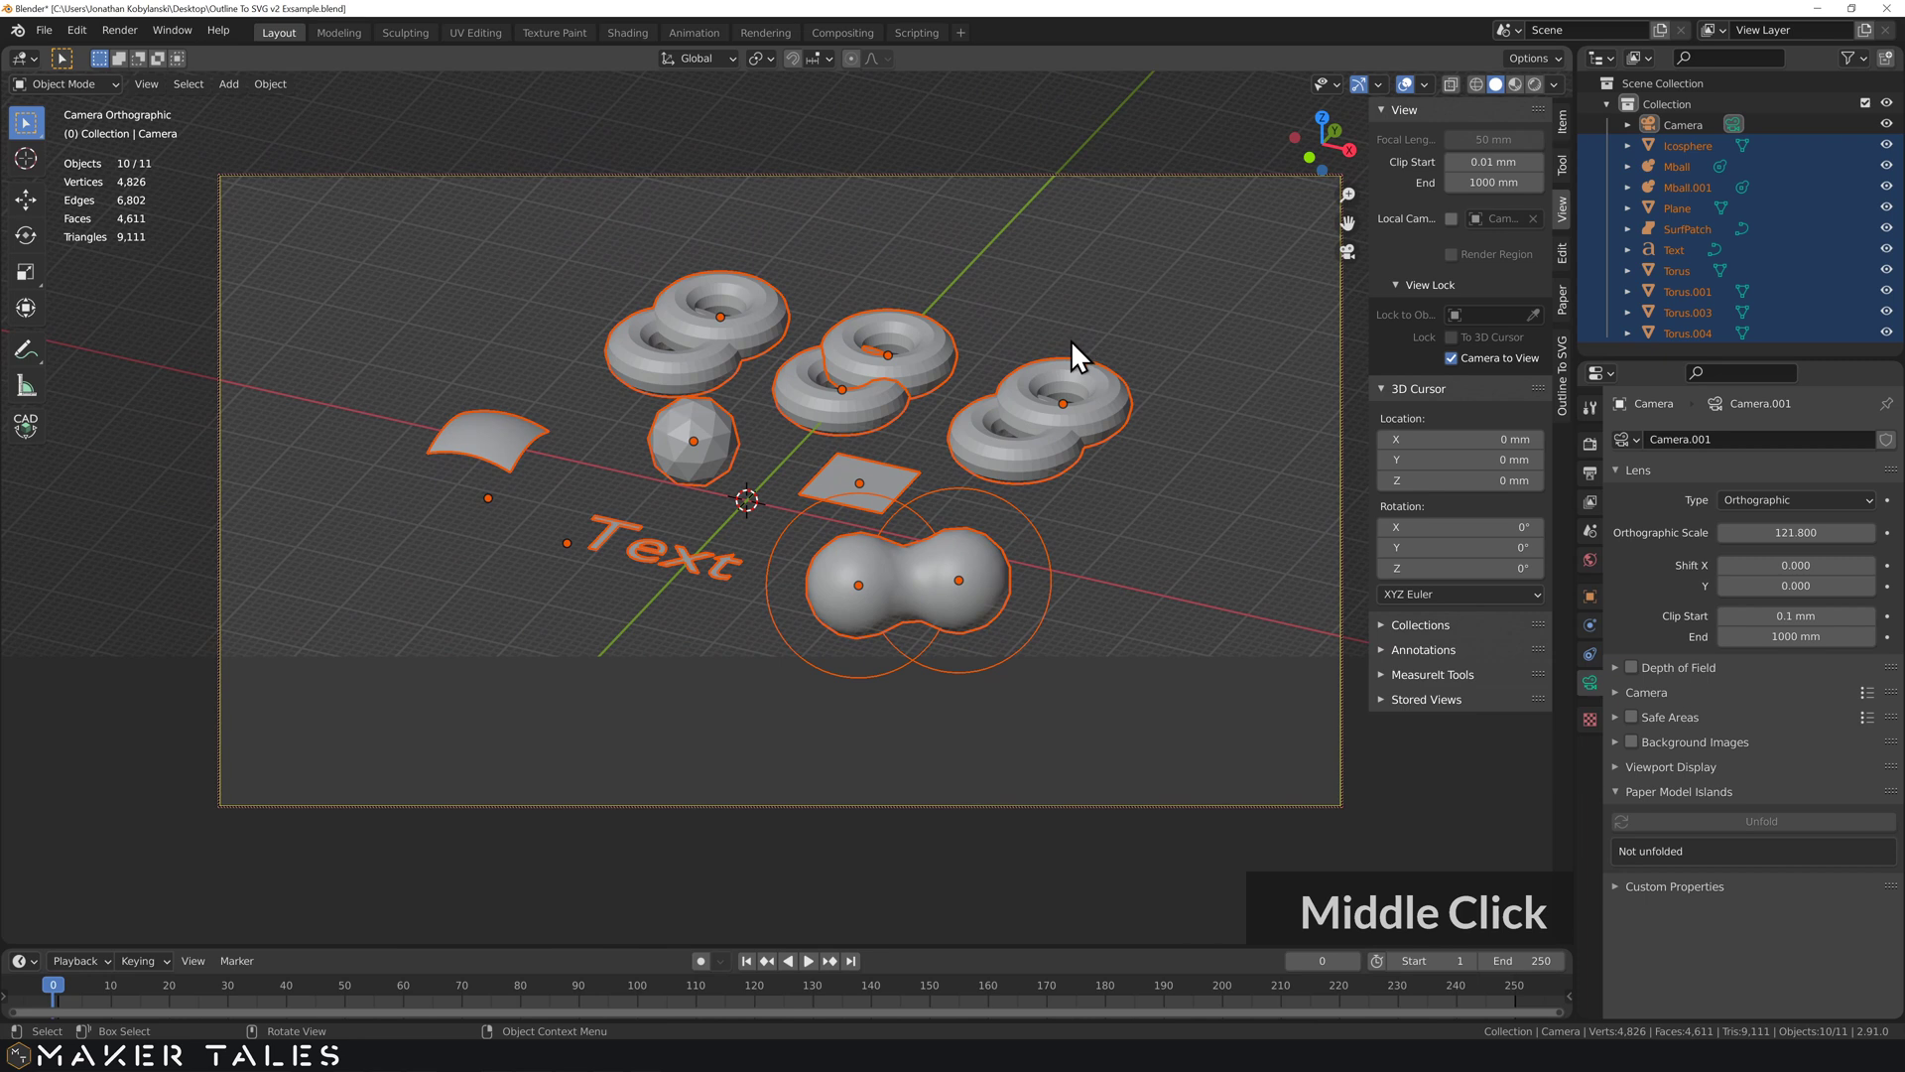
click(1561, 392)
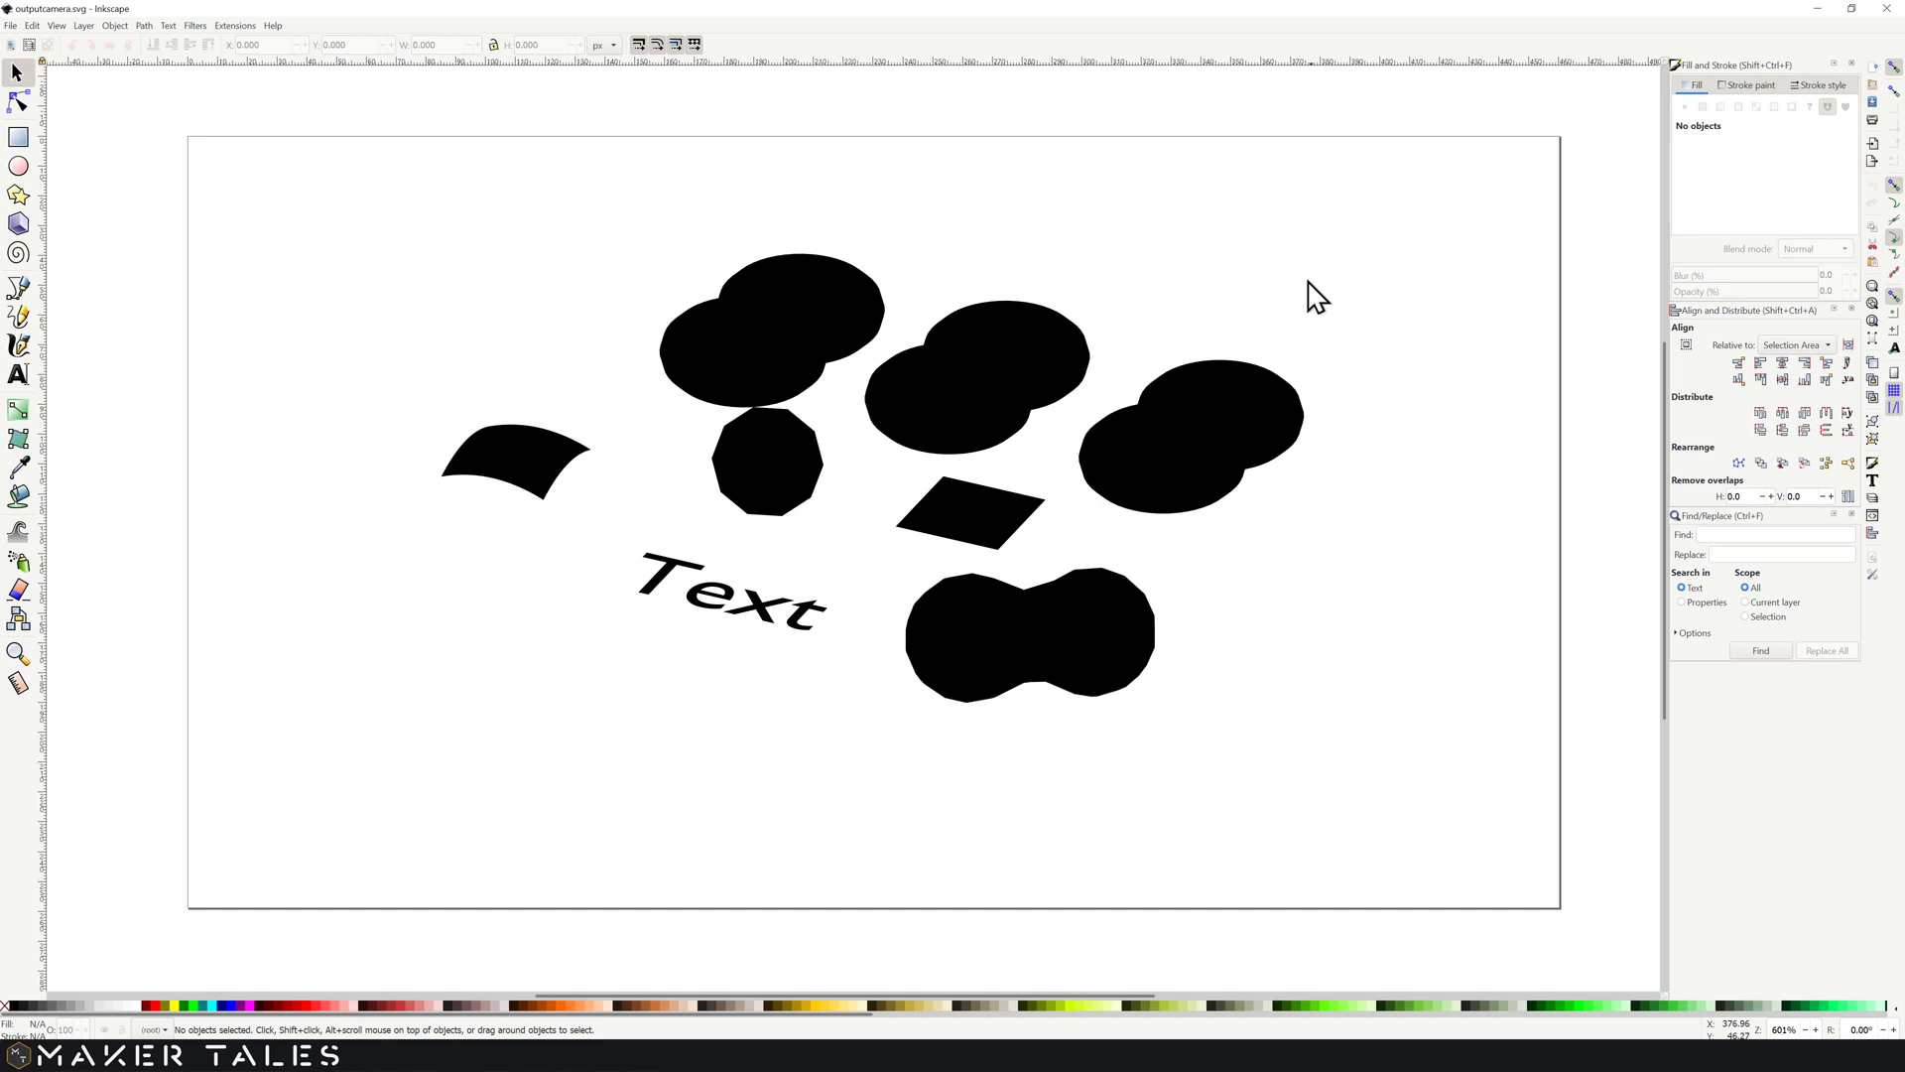
Select the upper middle ellipse to check its fill, then rubber-band select all silhouettes
click(1035, 377)
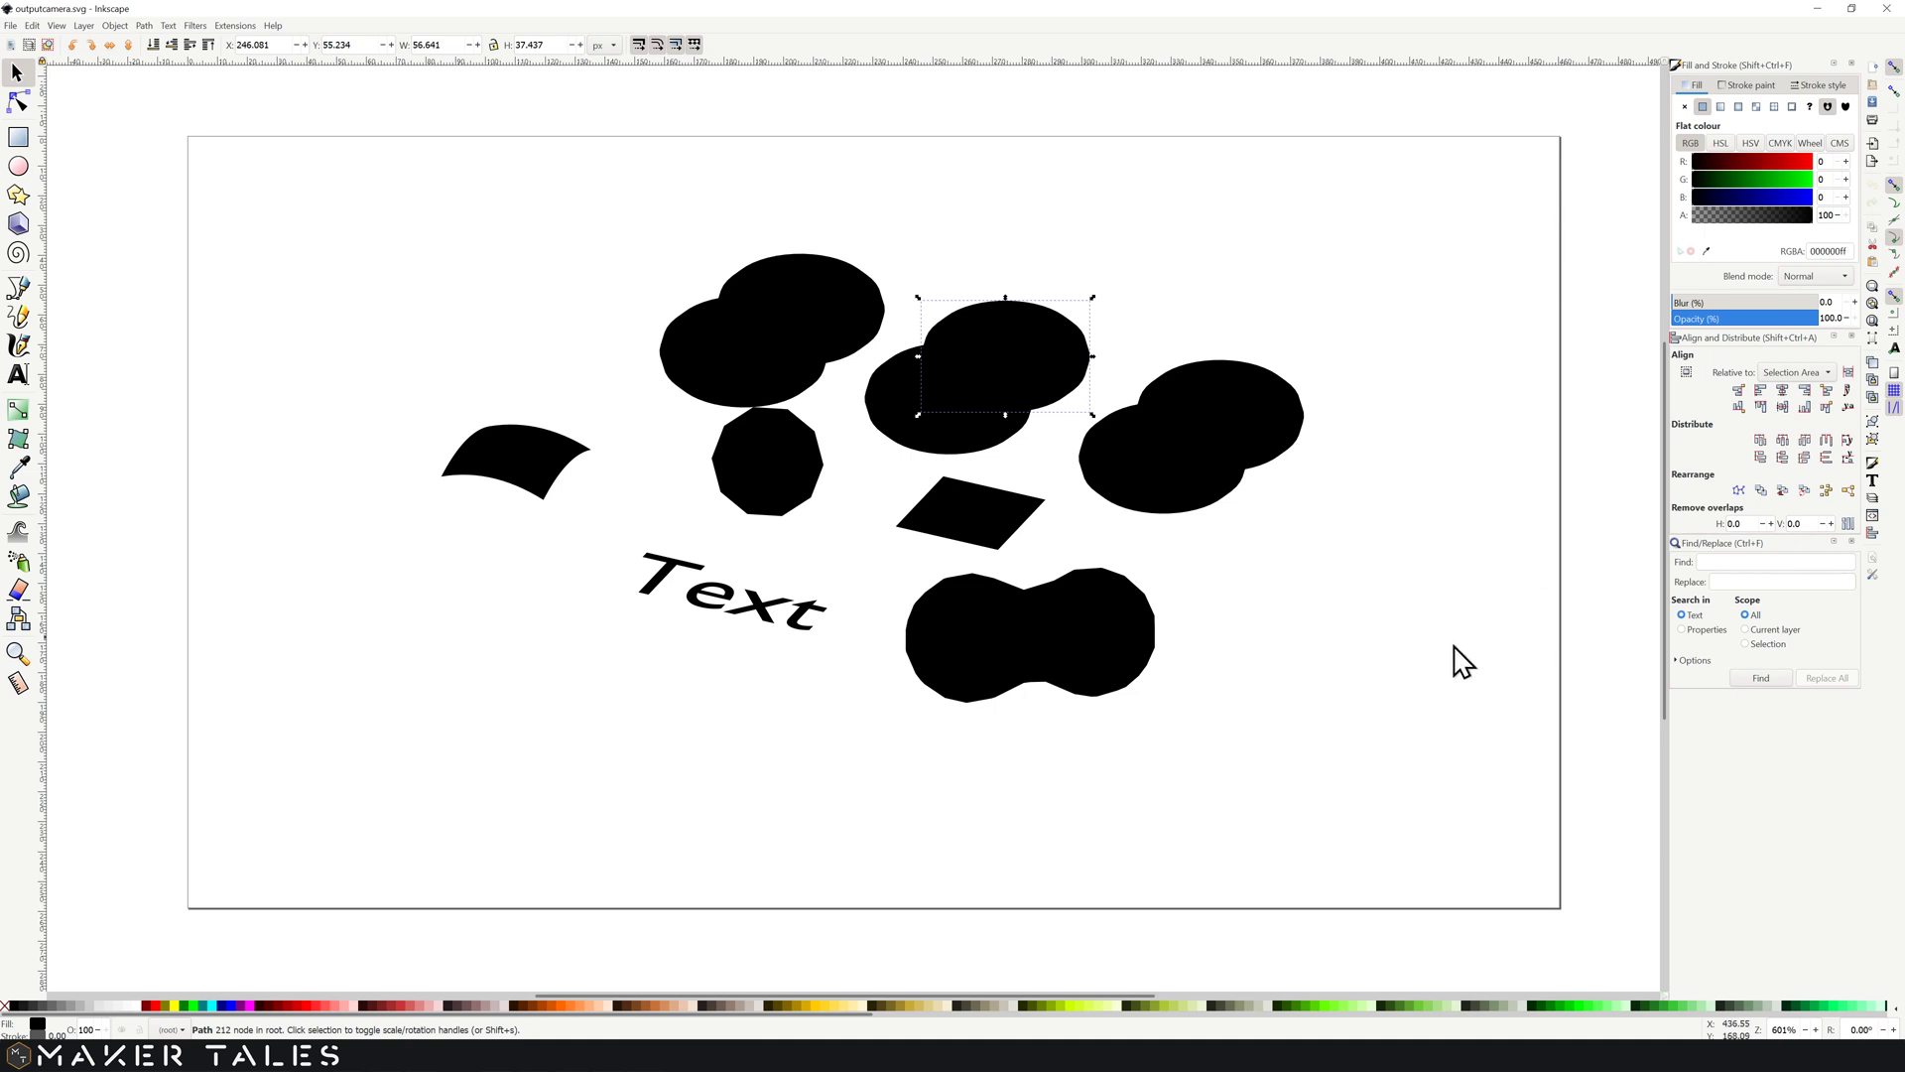
drag(1346, 175, 329, 789)
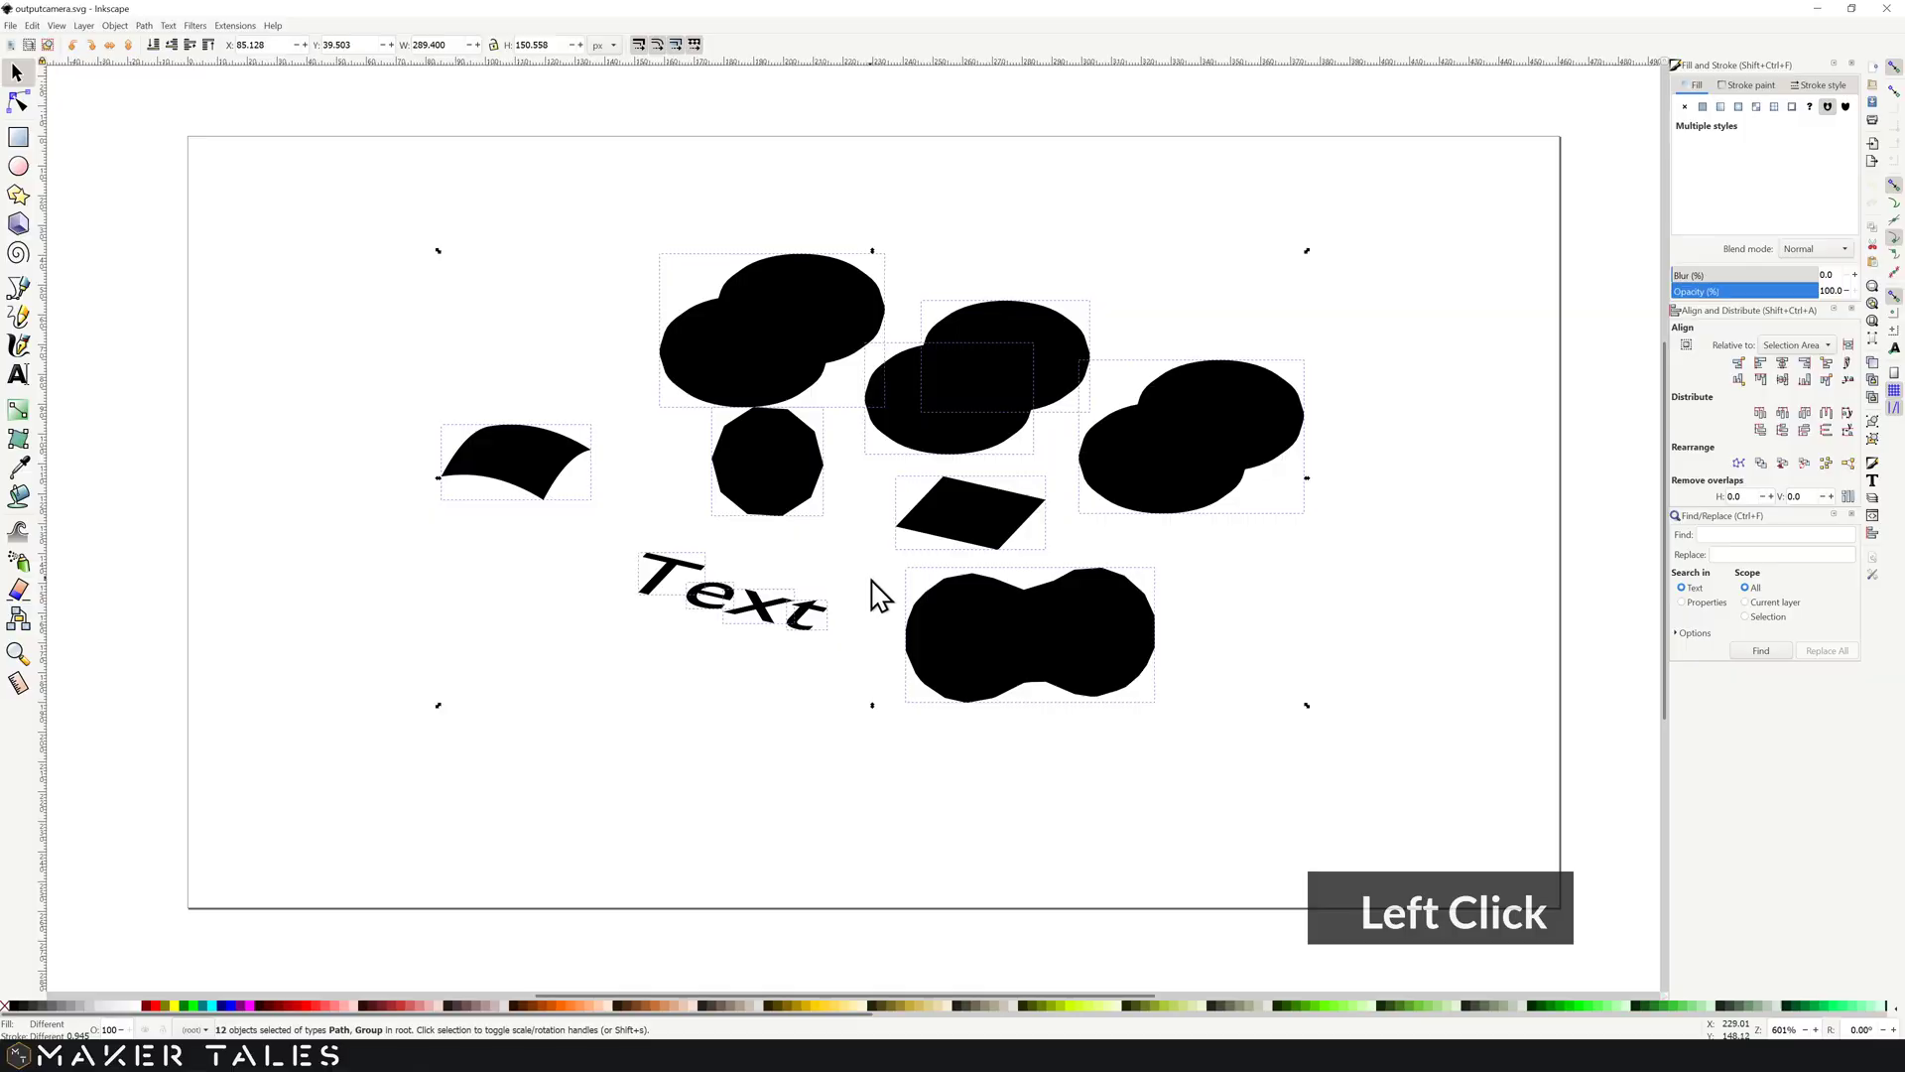